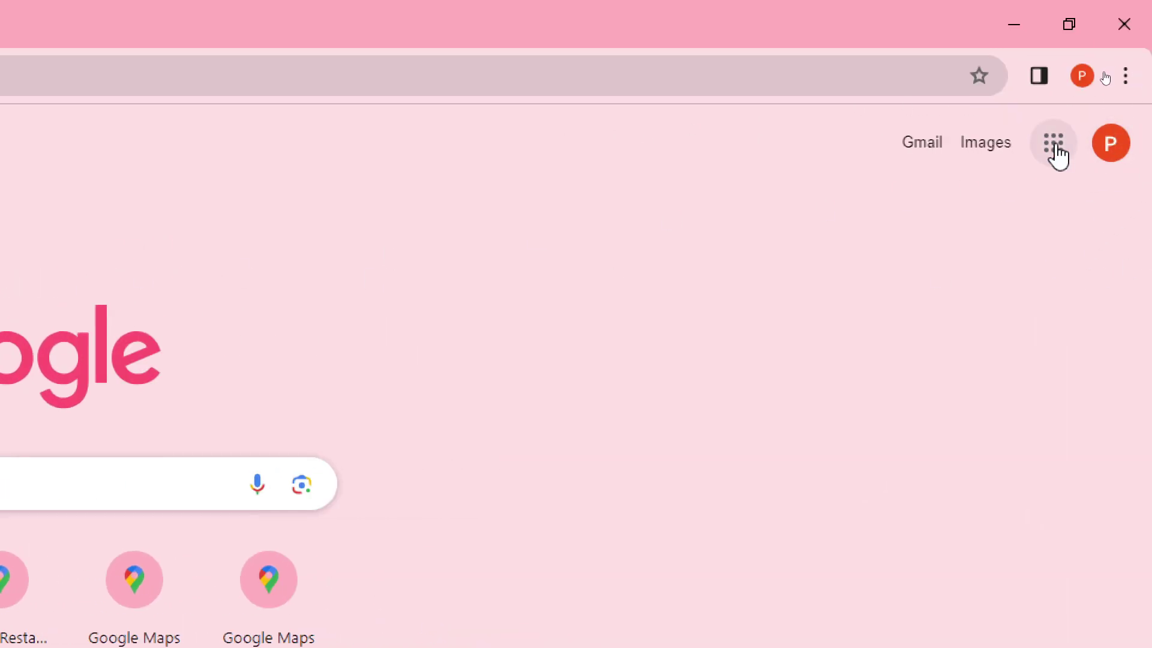
- From the Google apps launcher, skip past Blogger and open the More from Google products page
click(1041, 147)
drag(1120, 235, 985, 468)
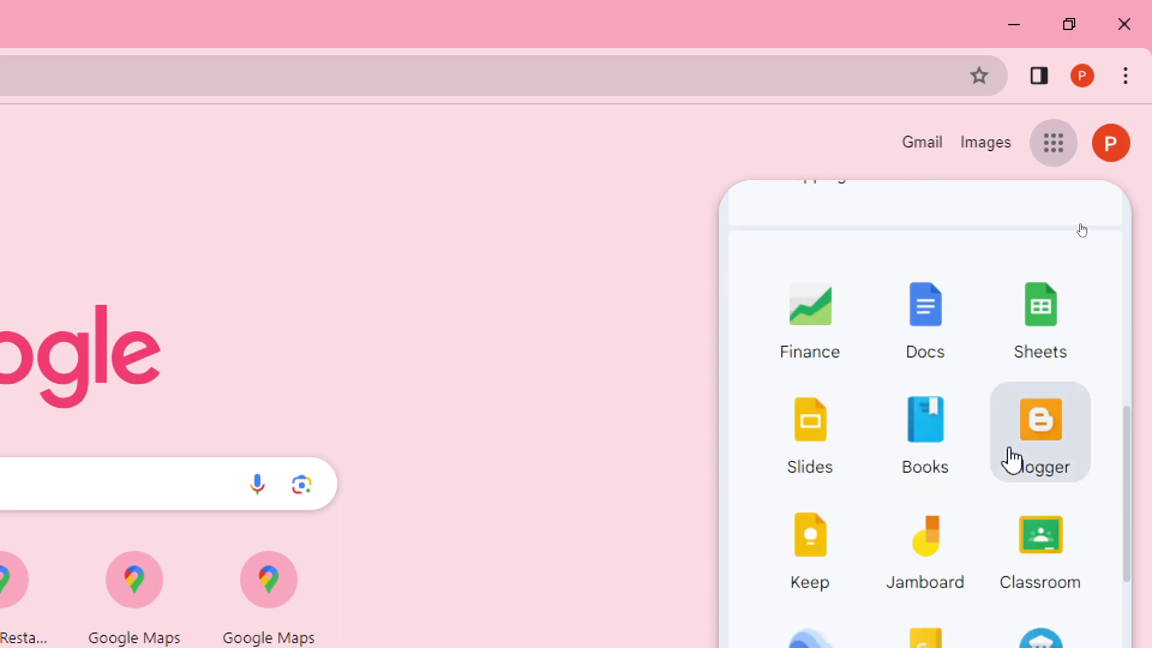
click(1040, 450)
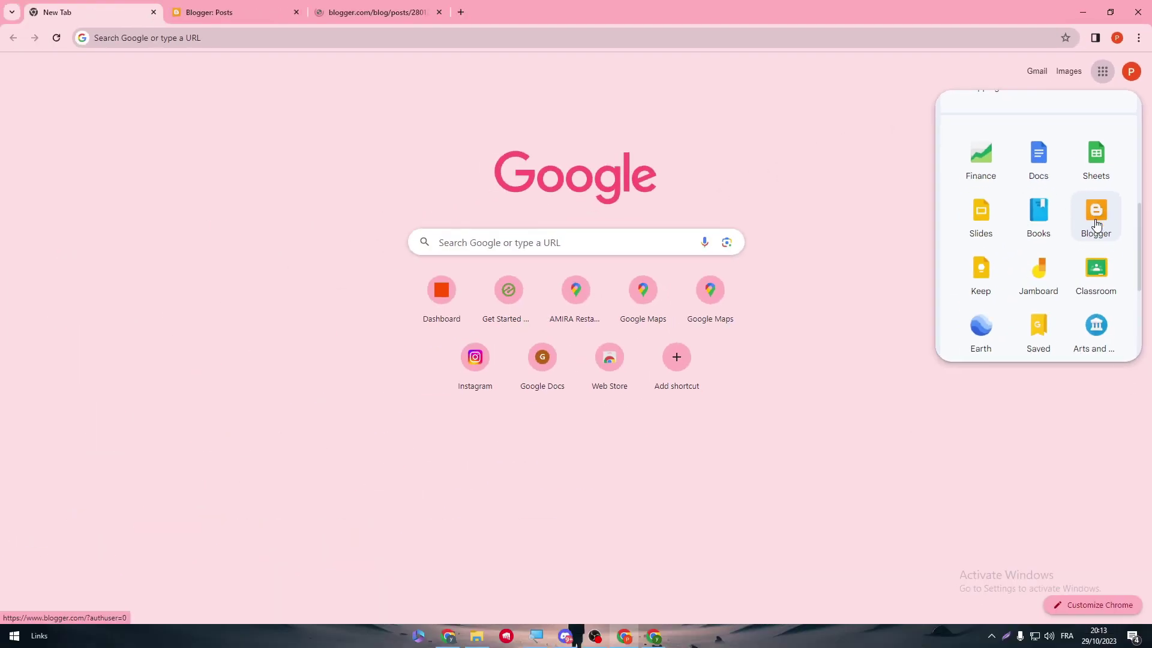
click(436, 13)
drag(1138, 228, 1141, 290)
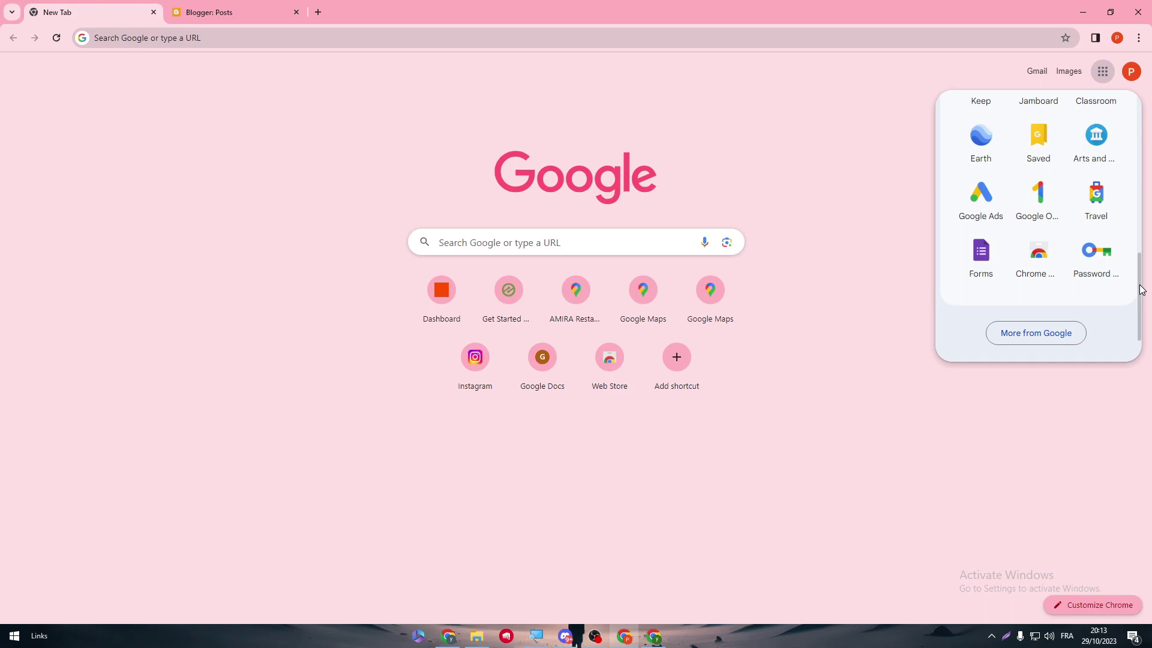
click(1053, 339)
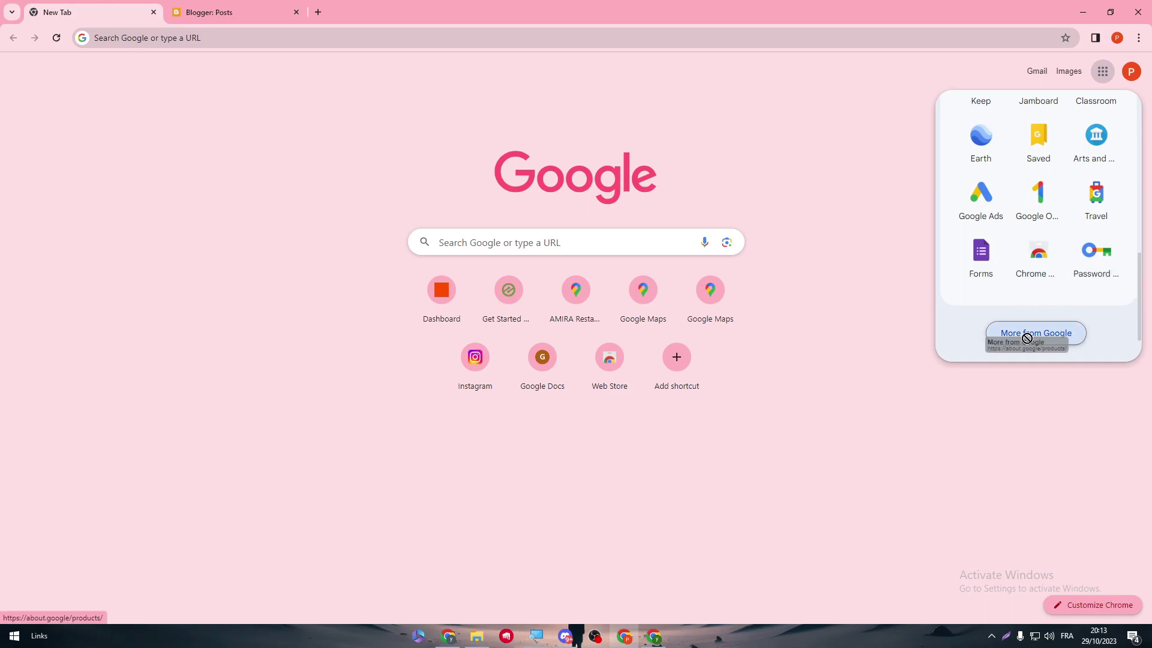
- Dismiss the cookie notice and search Google for 'google analytics'
scroll(848, 283, down, 15)
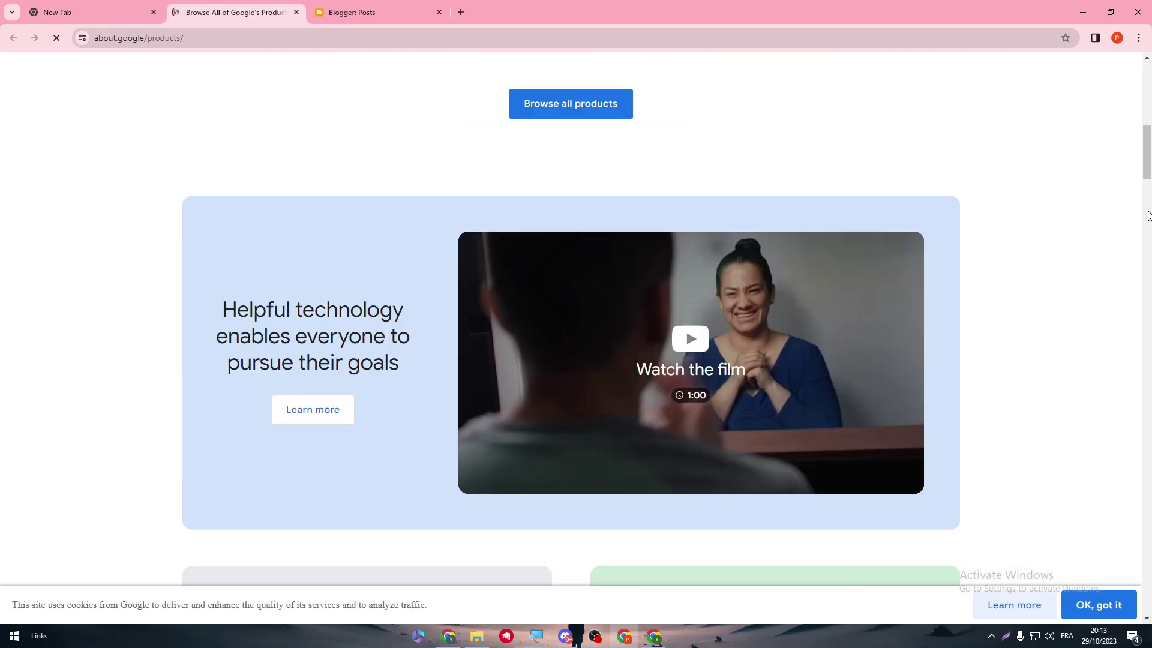
scroll(1107, 491, up, 15)
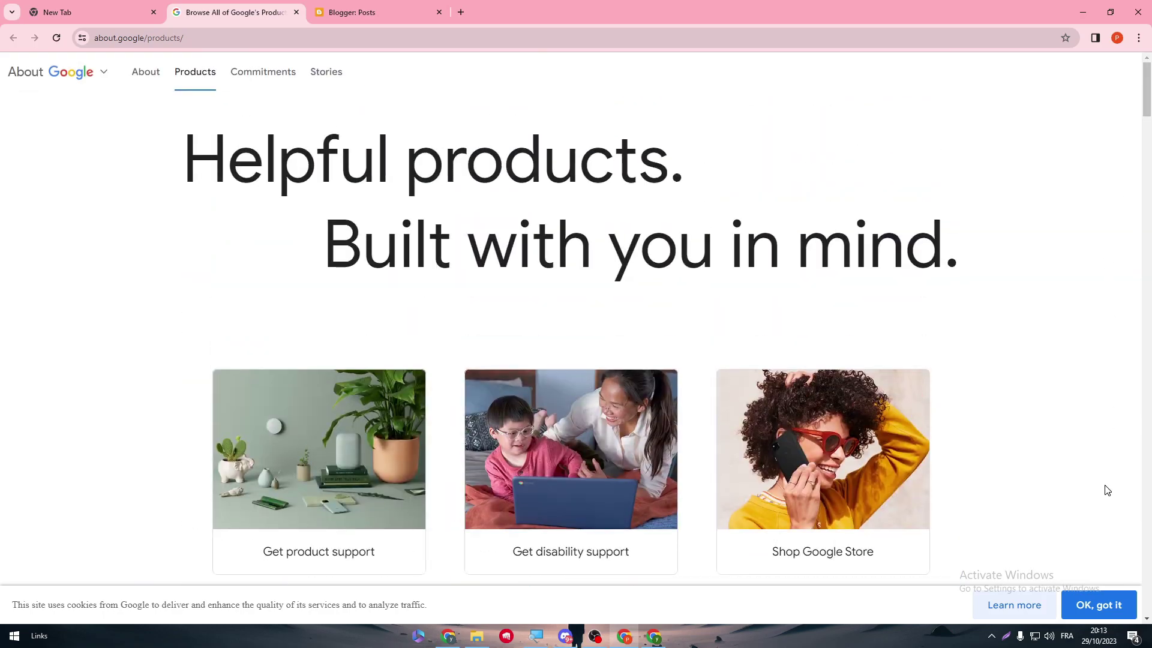
click(1099, 603)
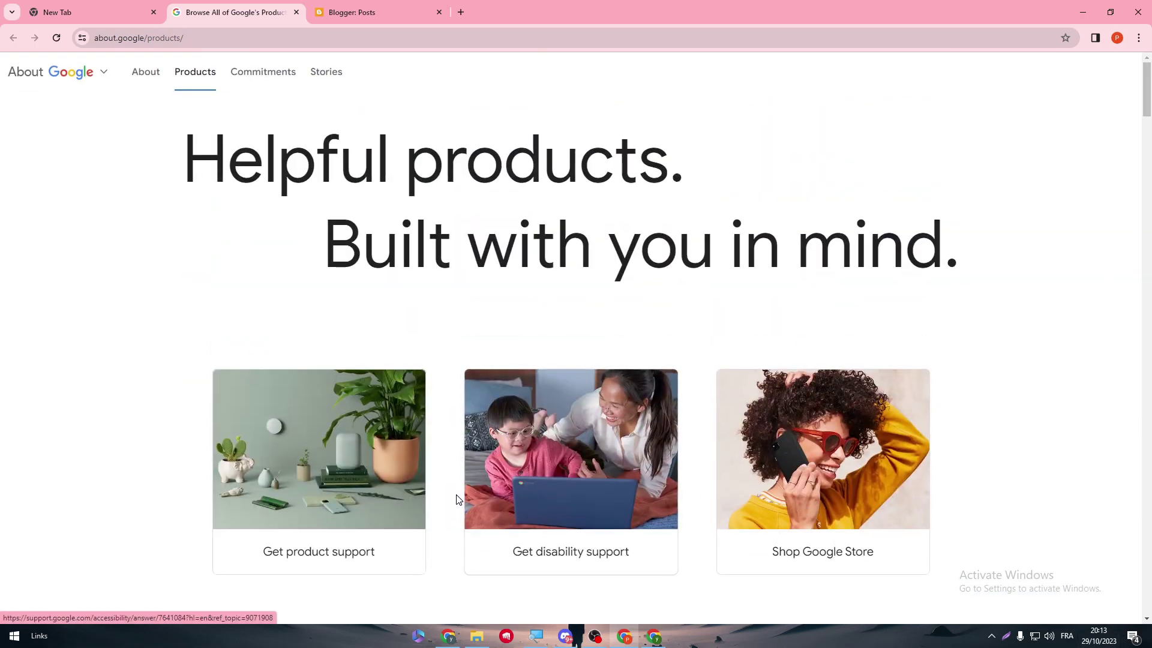
click(360, 38)
text(ana)
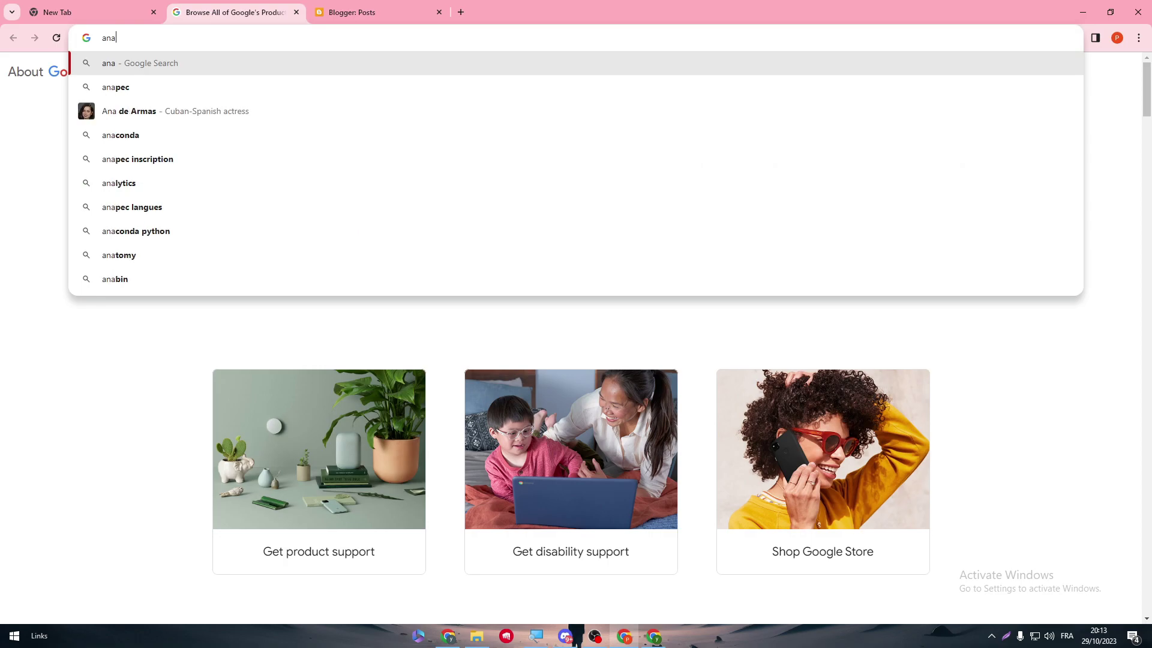
key(BackSpace)
key(BackSpace)
key(BackSpace)
text(google analytics)
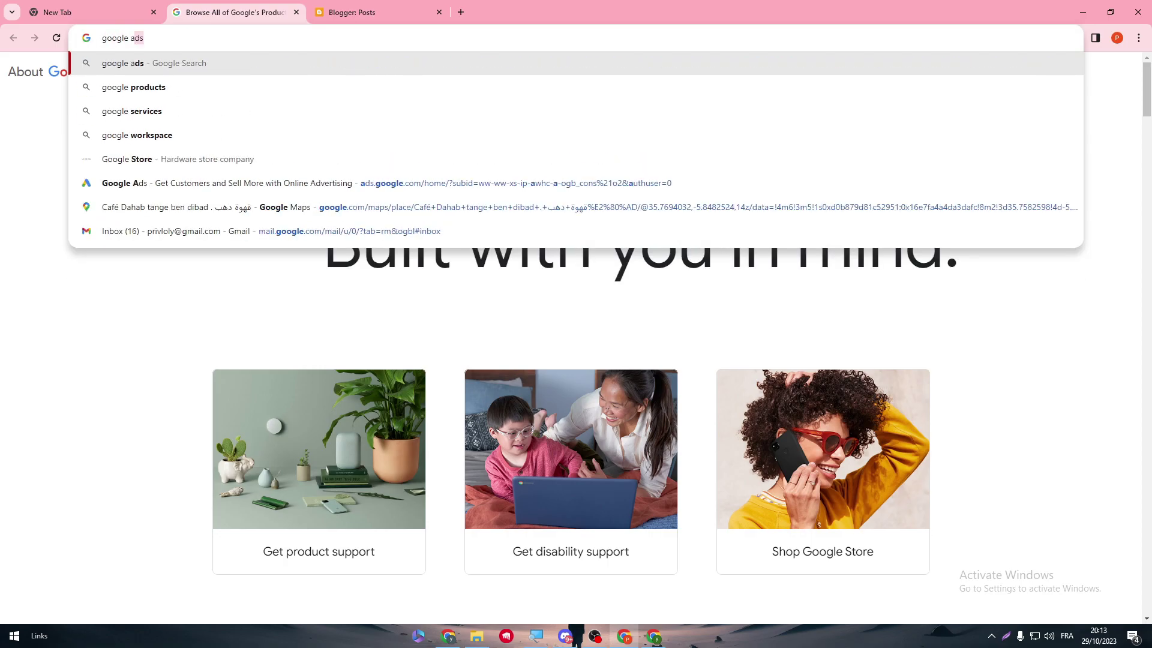
key(Return)
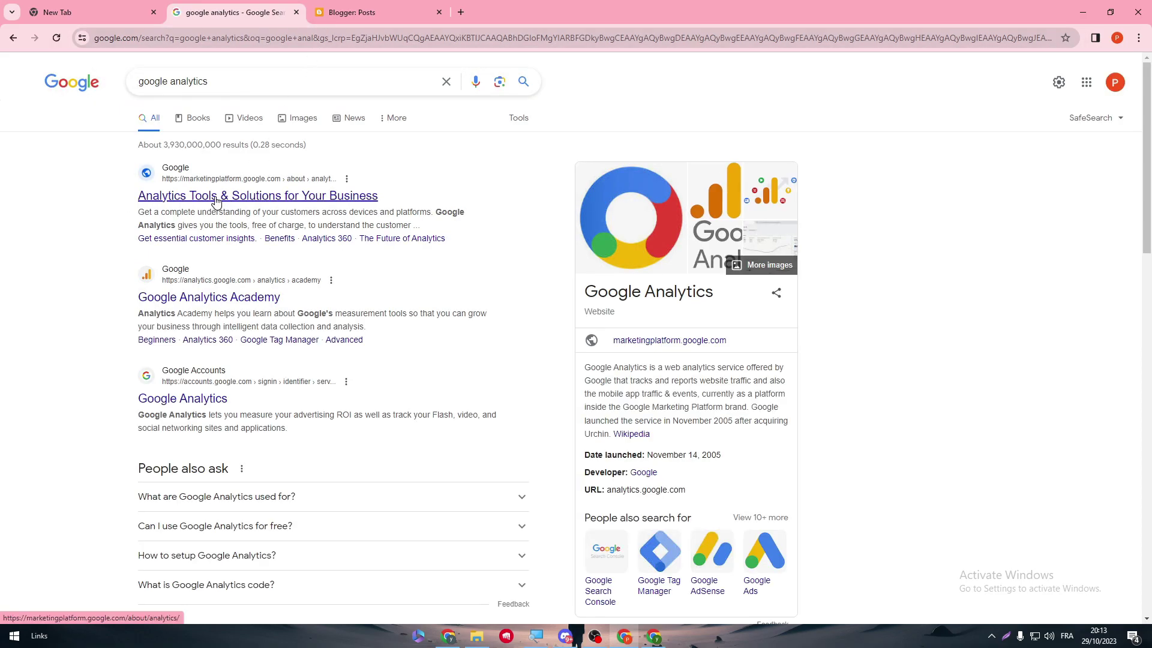
- Browse the Google Analytics Academy result and its Firebase mini-course, then go back
click(186, 296)
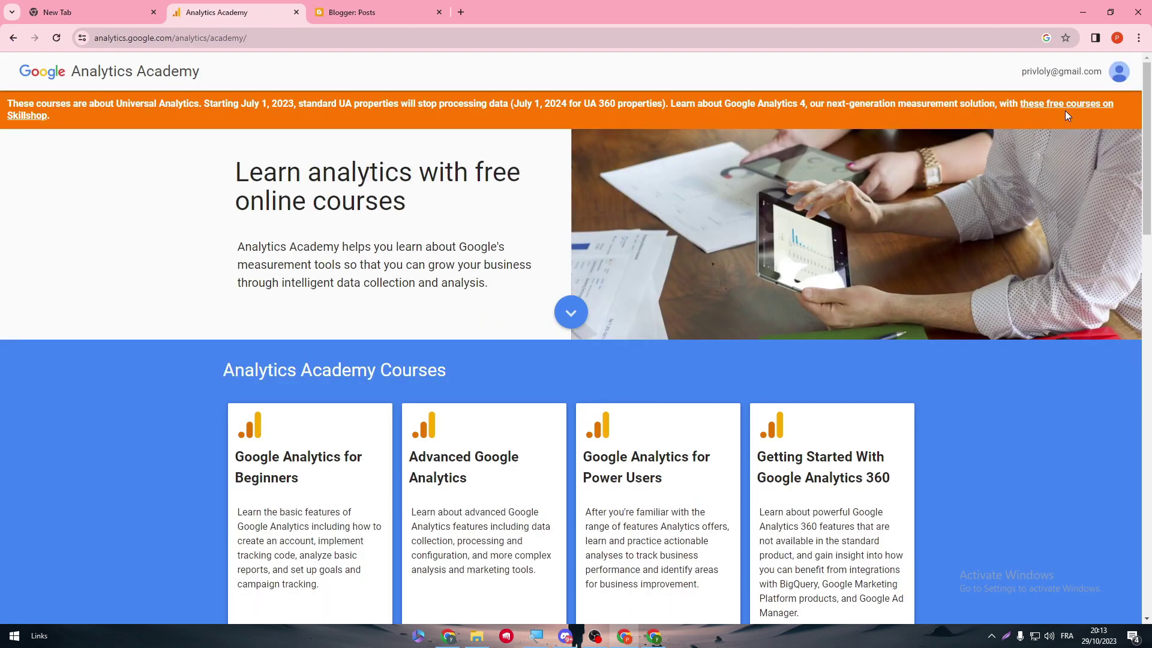
drag(1145, 118, 1146, 635)
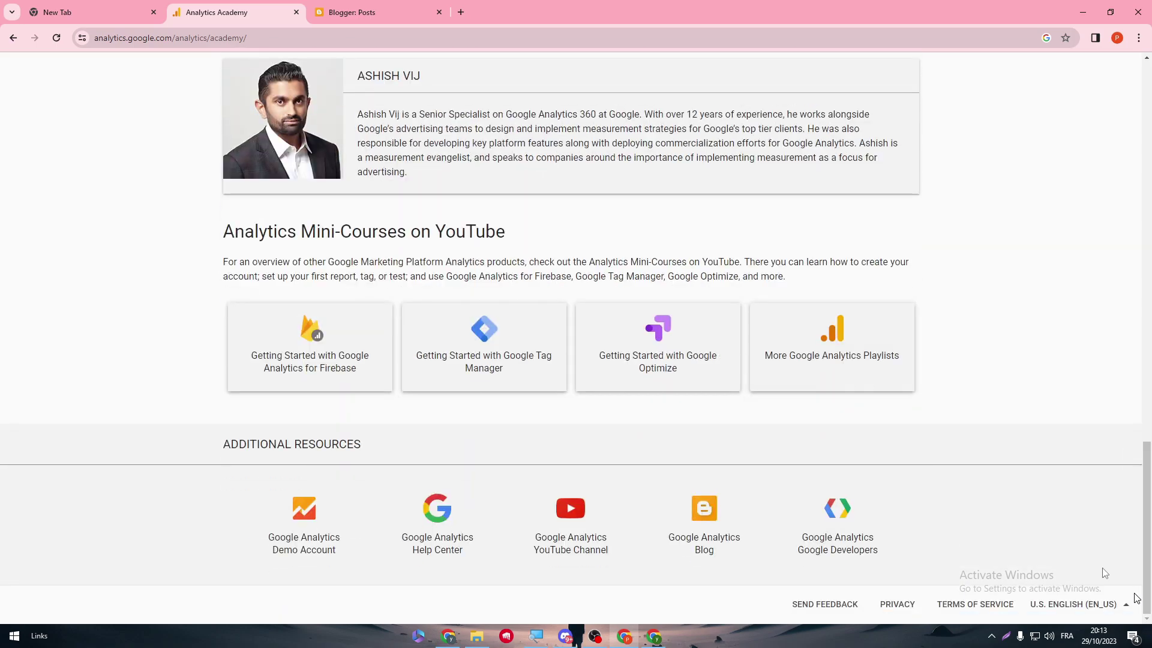
click(307, 338)
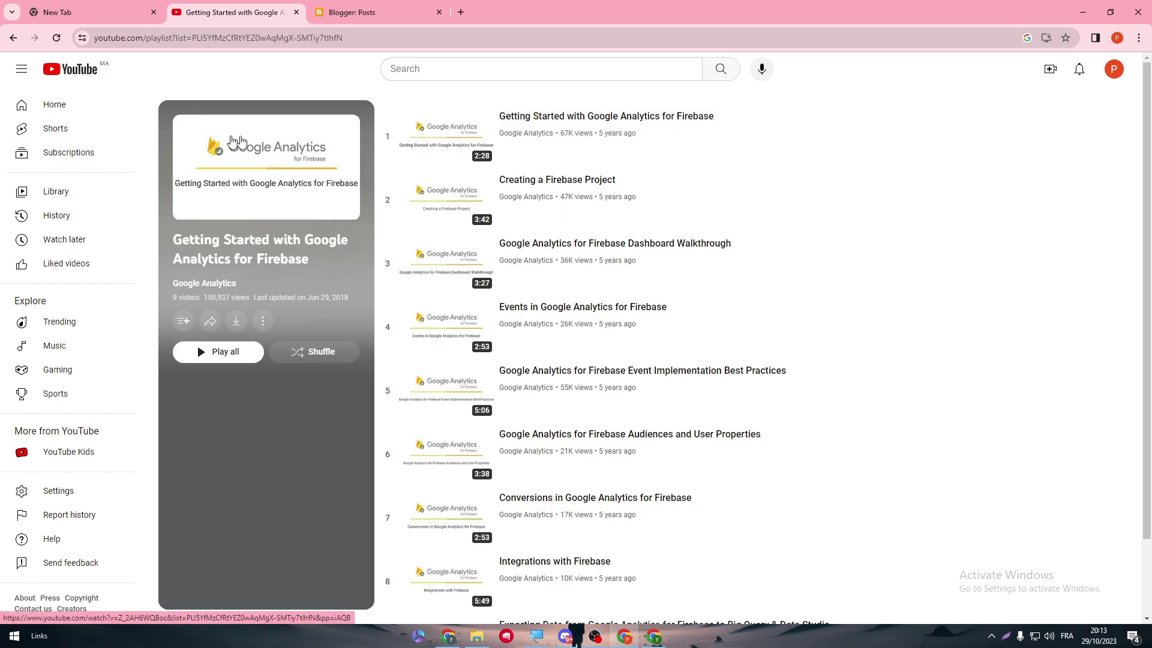
click(12, 38)
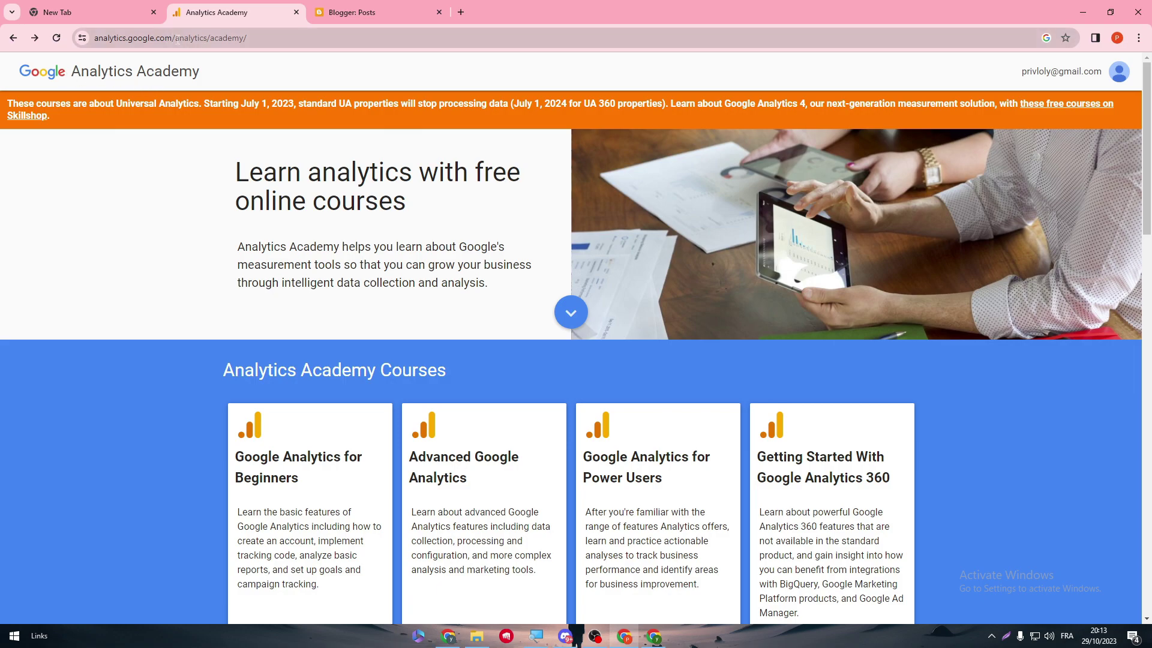
click(557, 46)
key(BackSpace)
key(BackSpace)
key(BackSpace)
key(BackSpace)
key(BackSpace)
key(BackSpace)
key(BackSpace)
key(BackSpace)
key(BackSpace)
key(BackSpace)
key(BackSpace)
key(BackSpace)
key(BackSpace)
key(BackSpace)
key(BackSpace)
key(BackSpace)
key(BackSpace)
key(BackSpace)
key(BackSpace)
key(BackSpace)
key(Return)
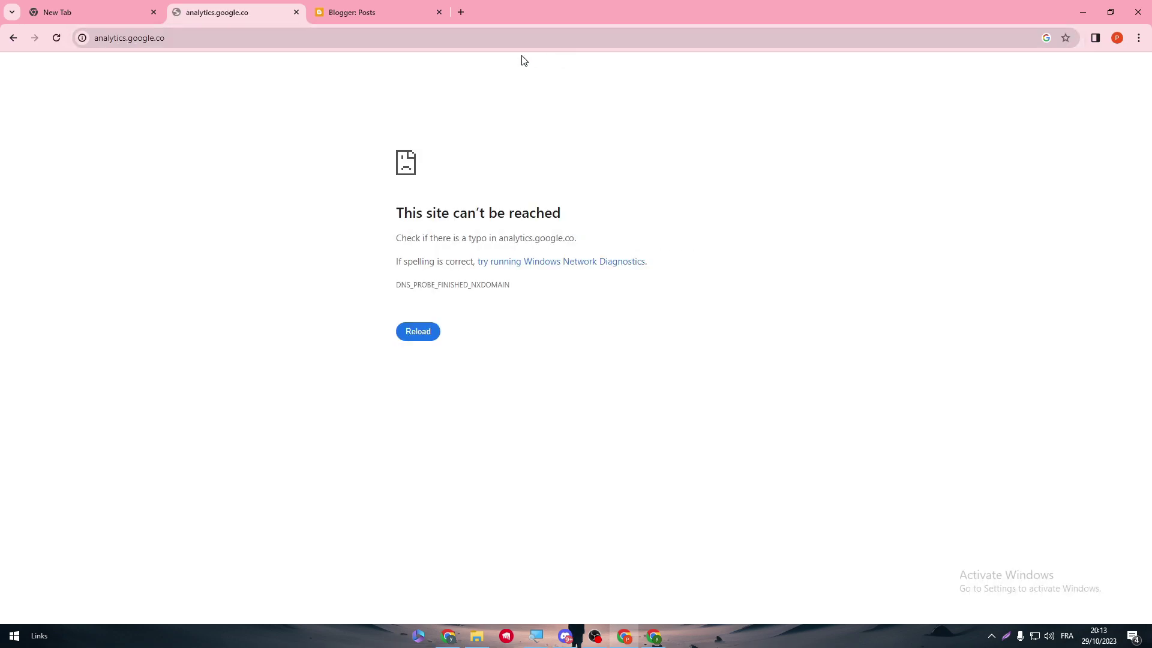
click(232, 38)
click(233, 38)
text(m)
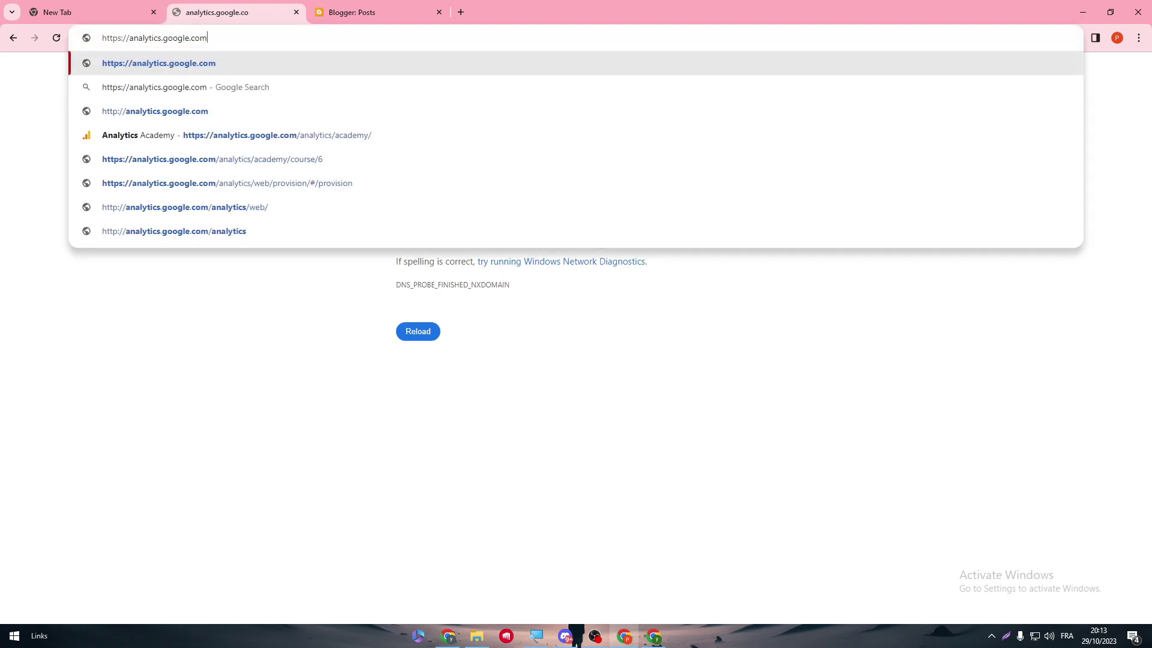
key(Return)
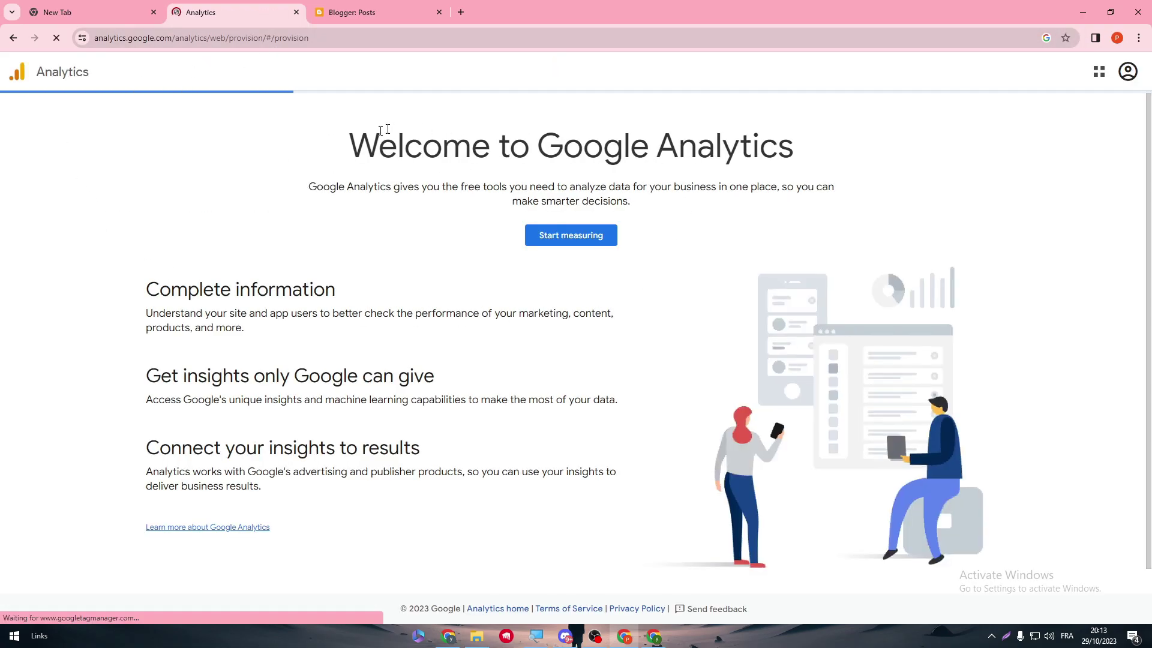
- Start measuring with account name titanltd and data sharing with Google products & services enabled
click(577, 239)
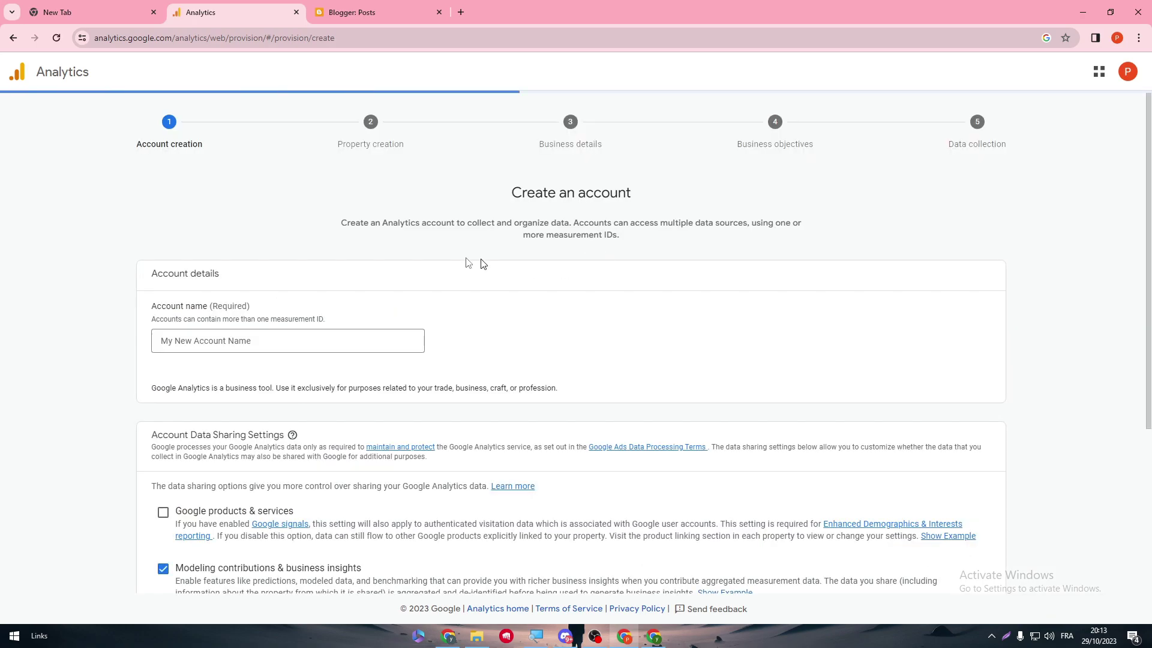
click(195, 342)
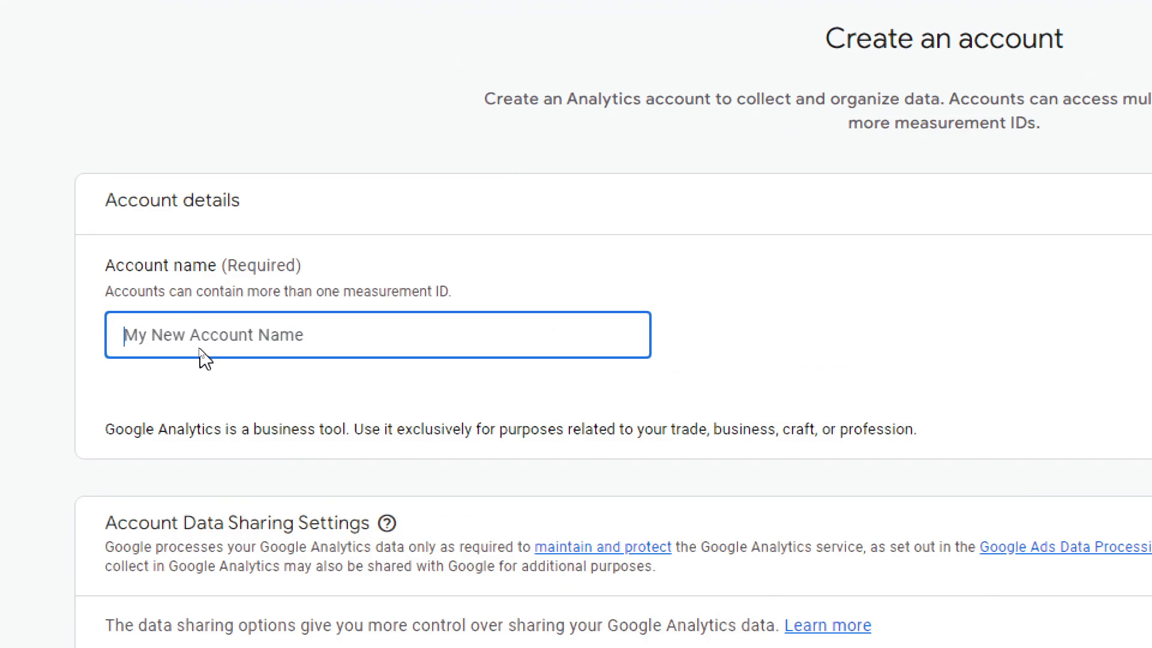
text(titanltd)
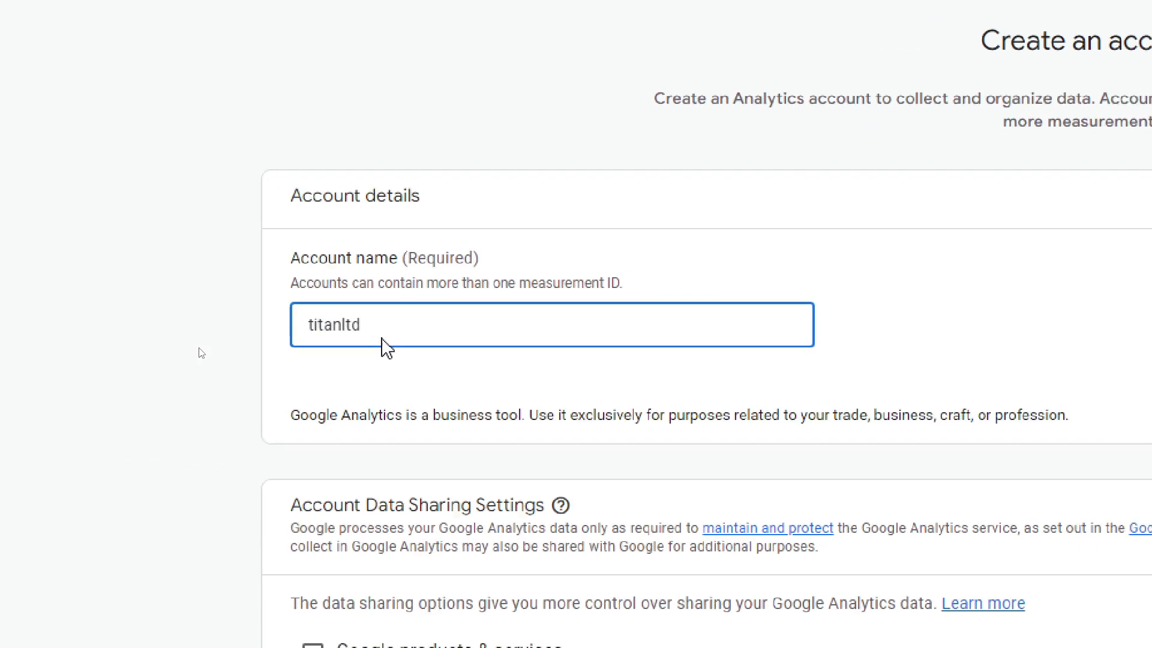
scroll(1020, 444, down, 4)
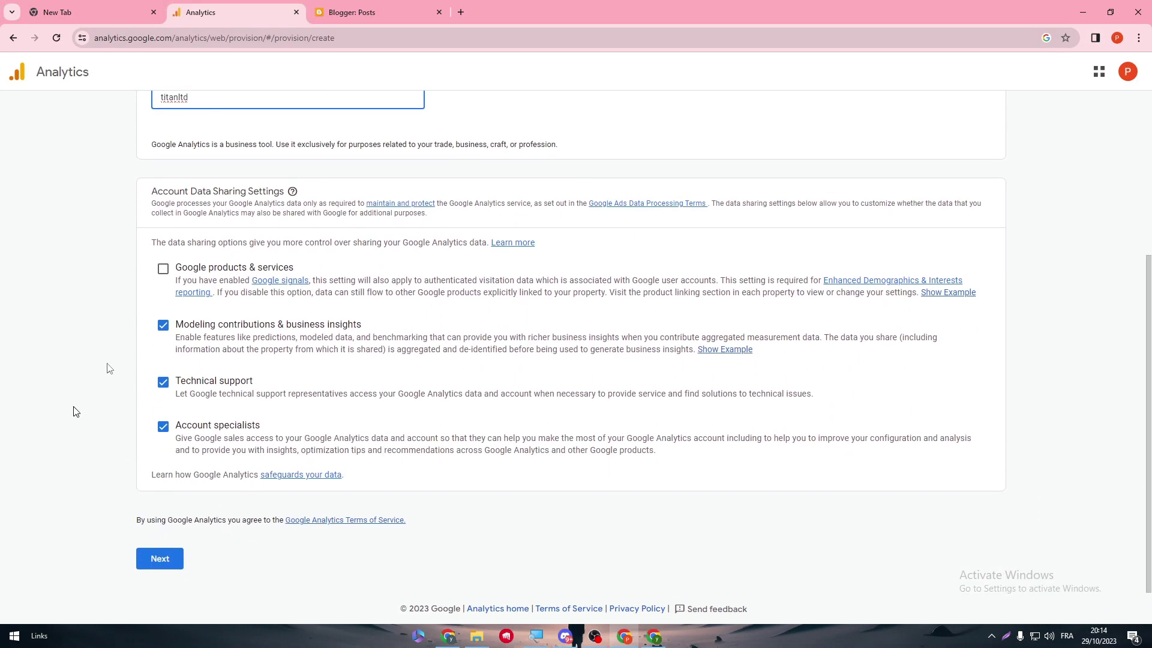
click(163, 268)
click(160, 558)
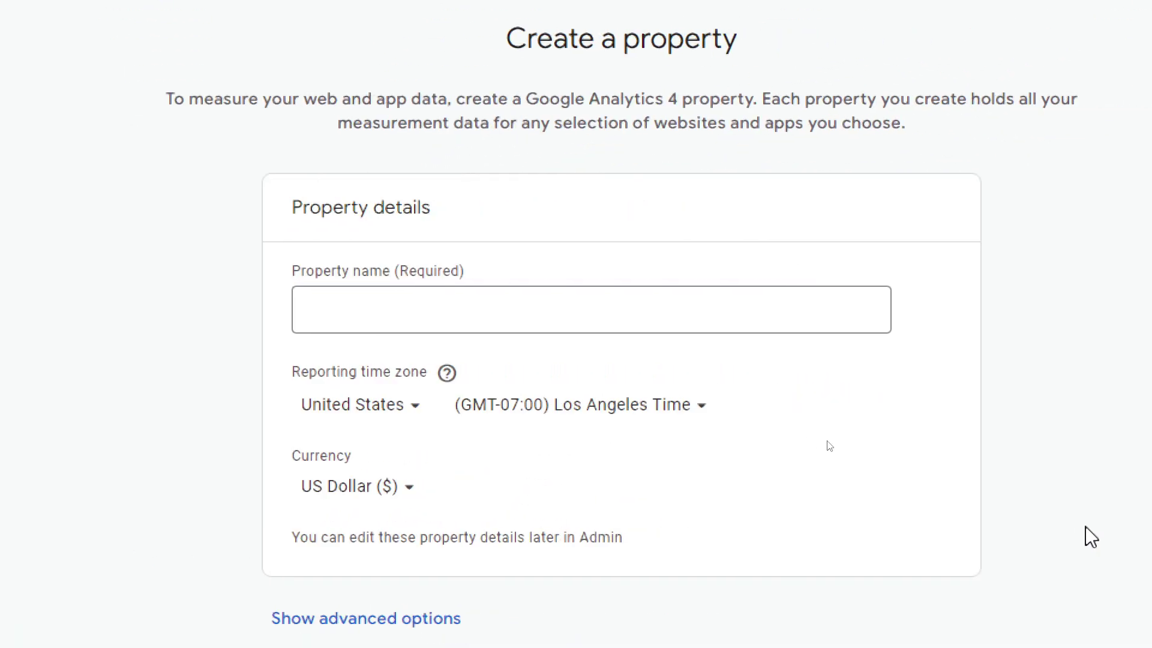
- Name the property titanltd and continue to business details
click(300, 309)
text(titanltd)
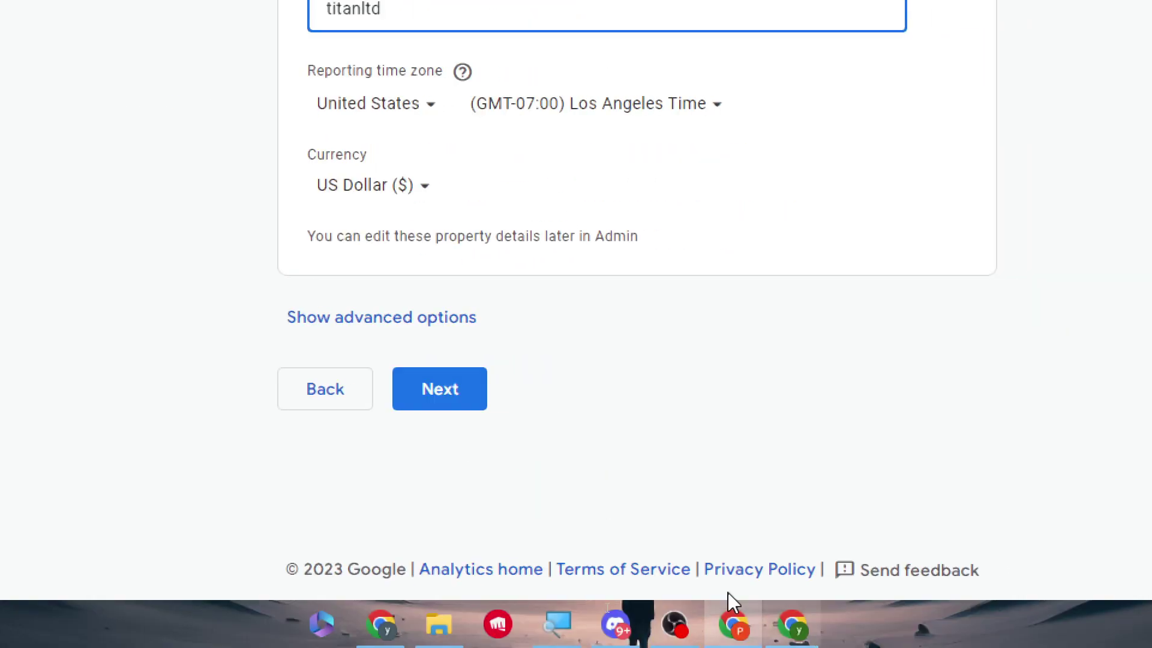
click(470, 393)
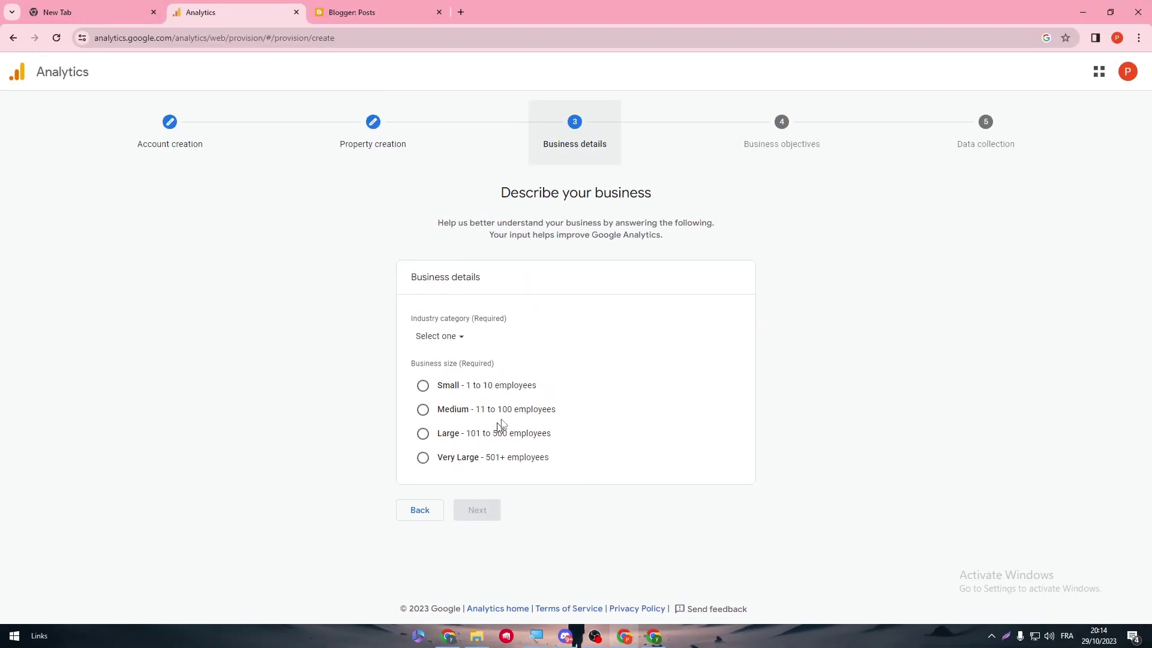
- Set the industry category to Hobbies & Leisure and business size to Small
click(450, 346)
click(488, 511)
click(471, 347)
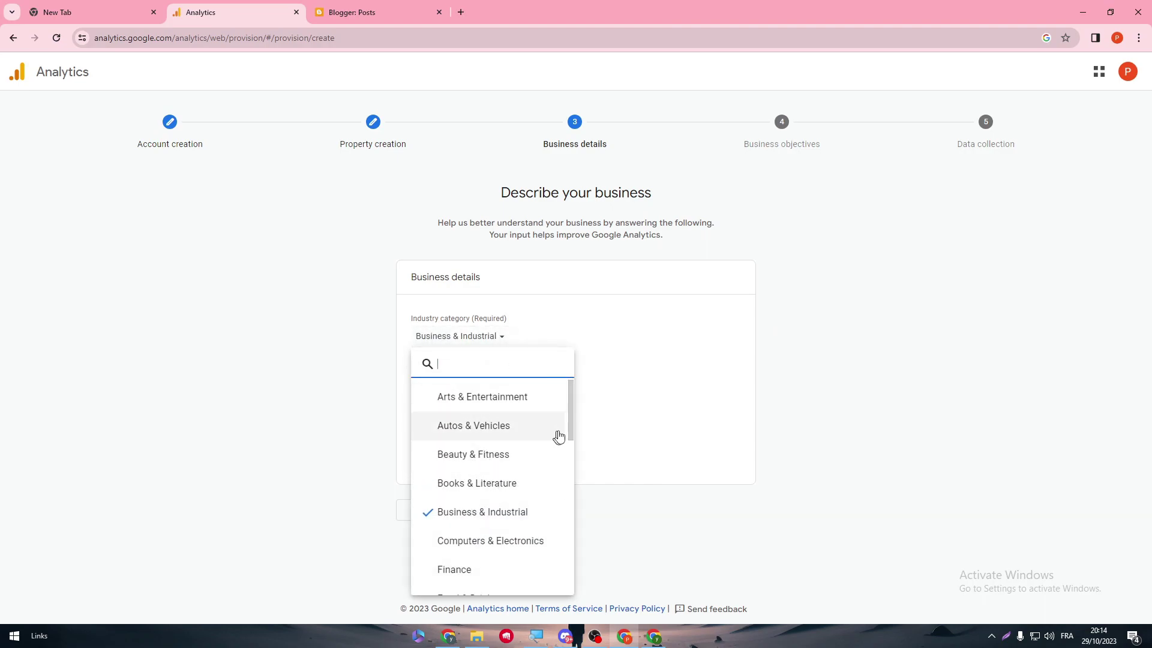
drag(568, 426, 568, 479)
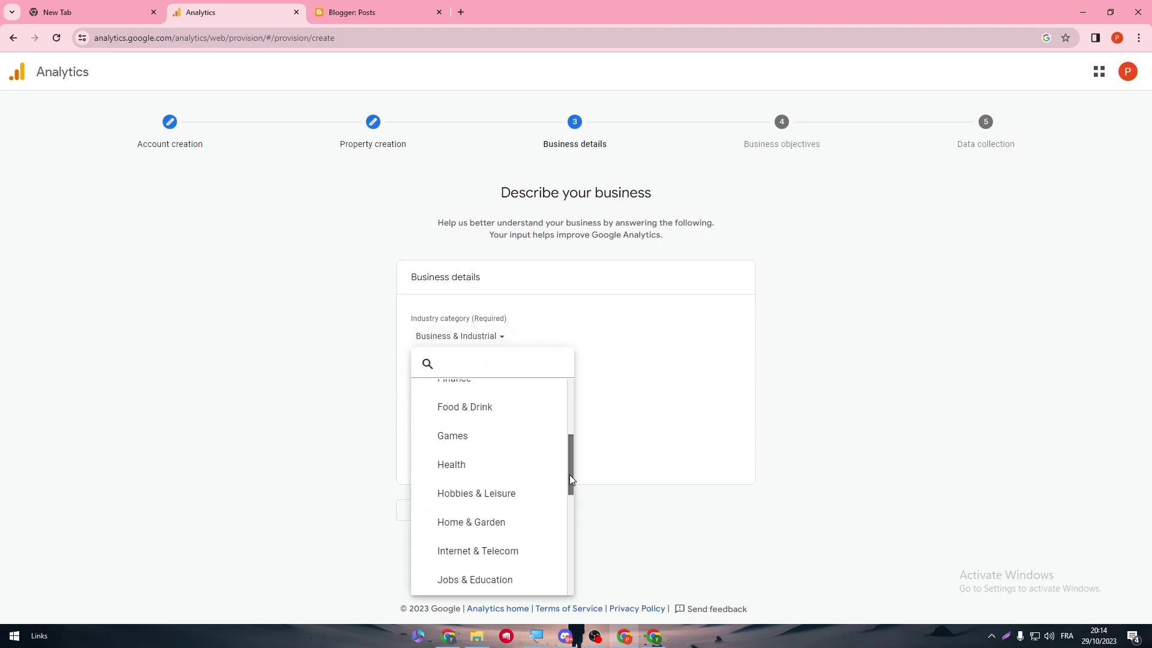
click(536, 491)
click(459, 389)
click(478, 509)
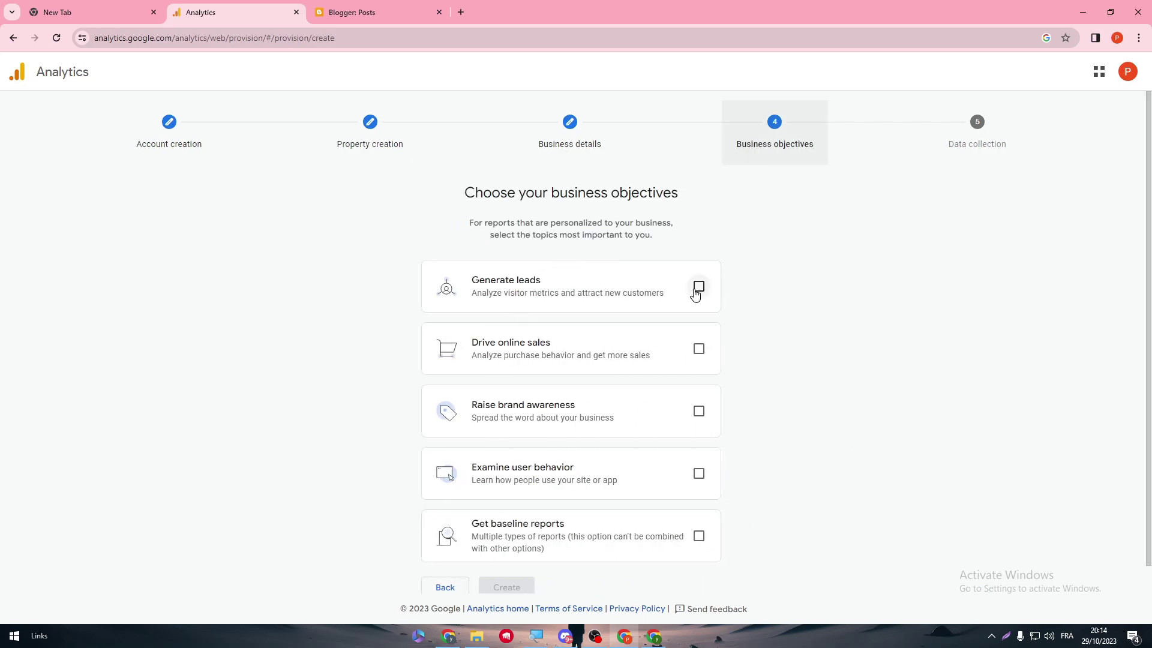
- Choose Generate leads, Raise brand awareness and Examine user behavior as objectives, then create
click(699, 286)
click(699, 287)
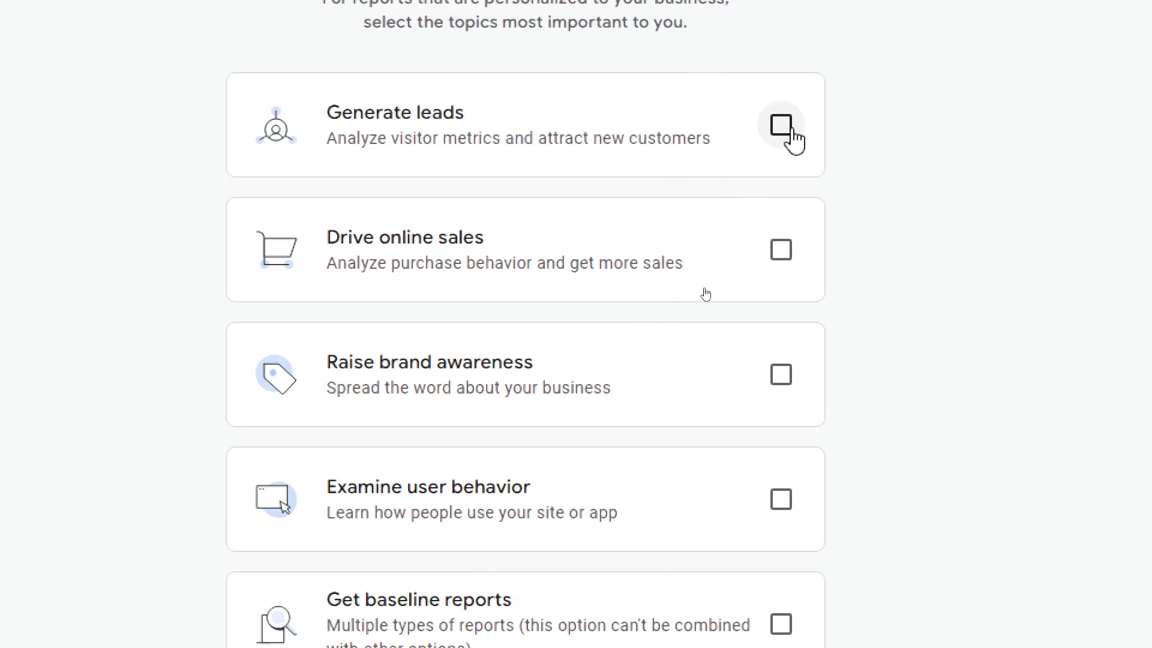
drag(329, 138, 590, 141)
click(609, 146)
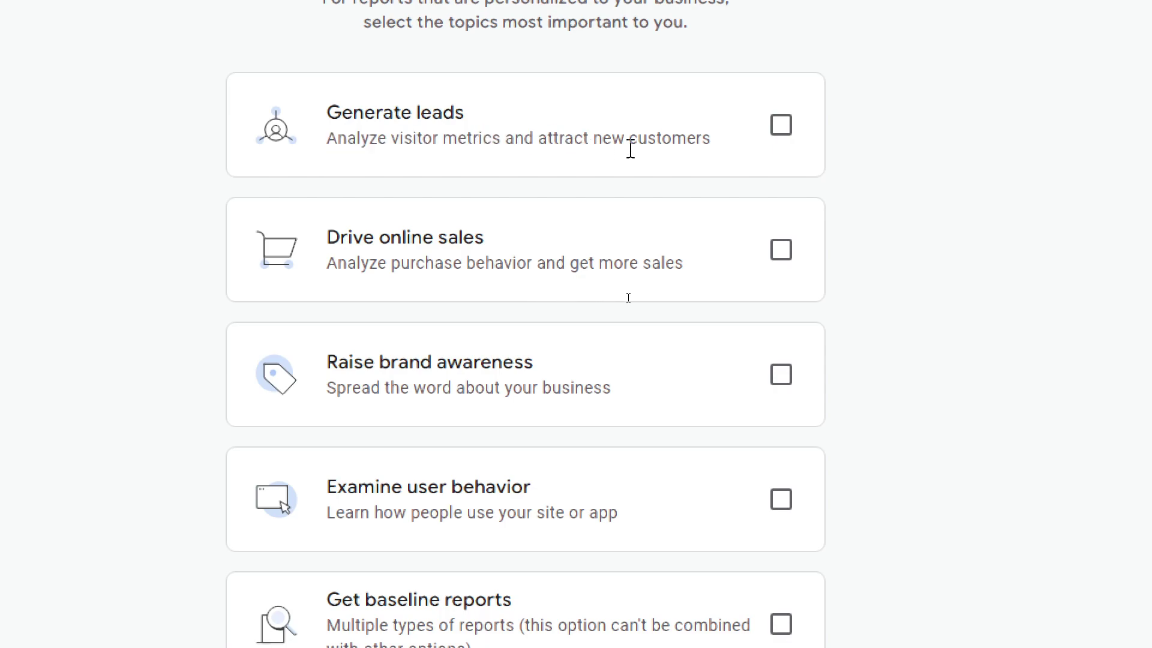
click(781, 127)
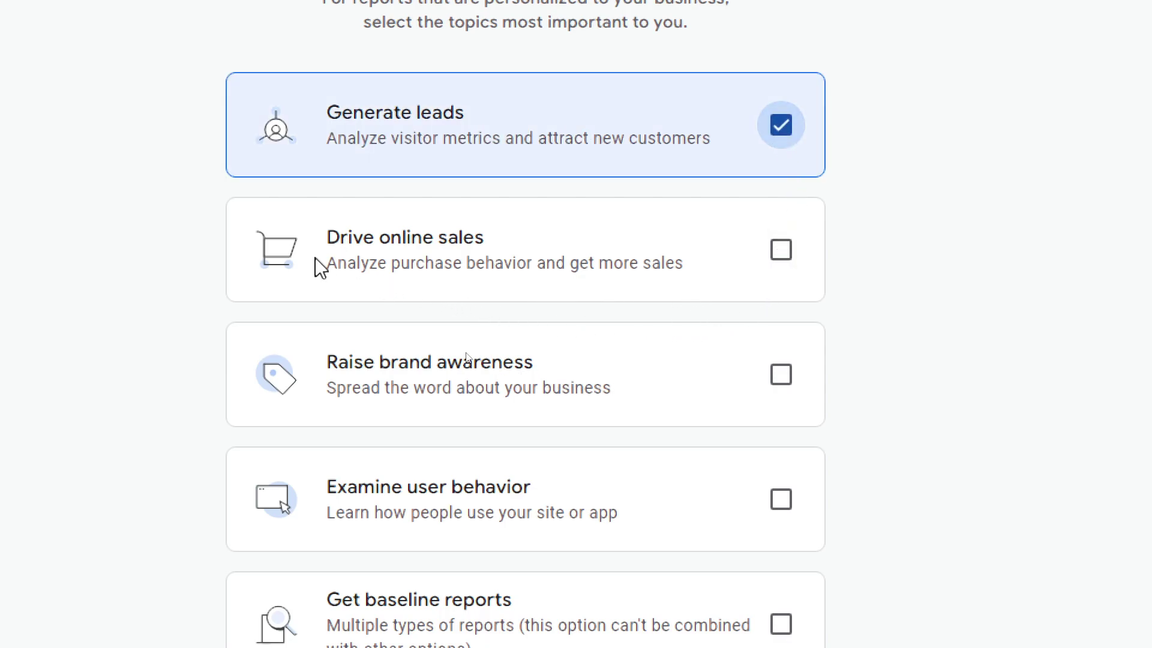
click(780, 374)
scroll(775, 569, down, 2)
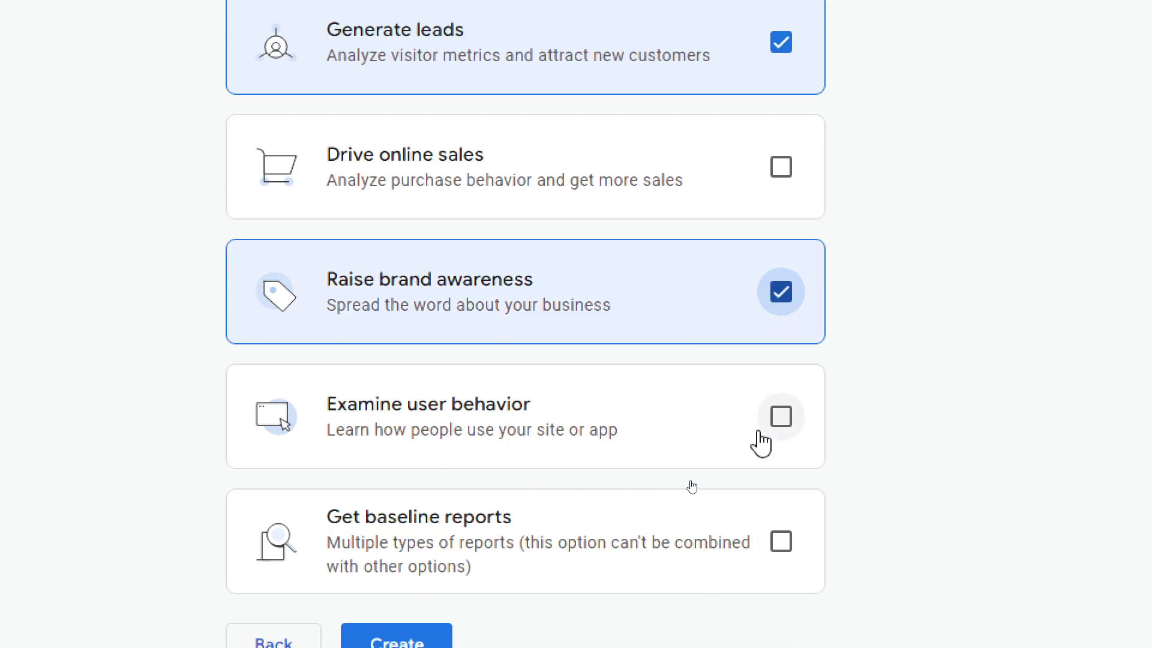
click(775, 440)
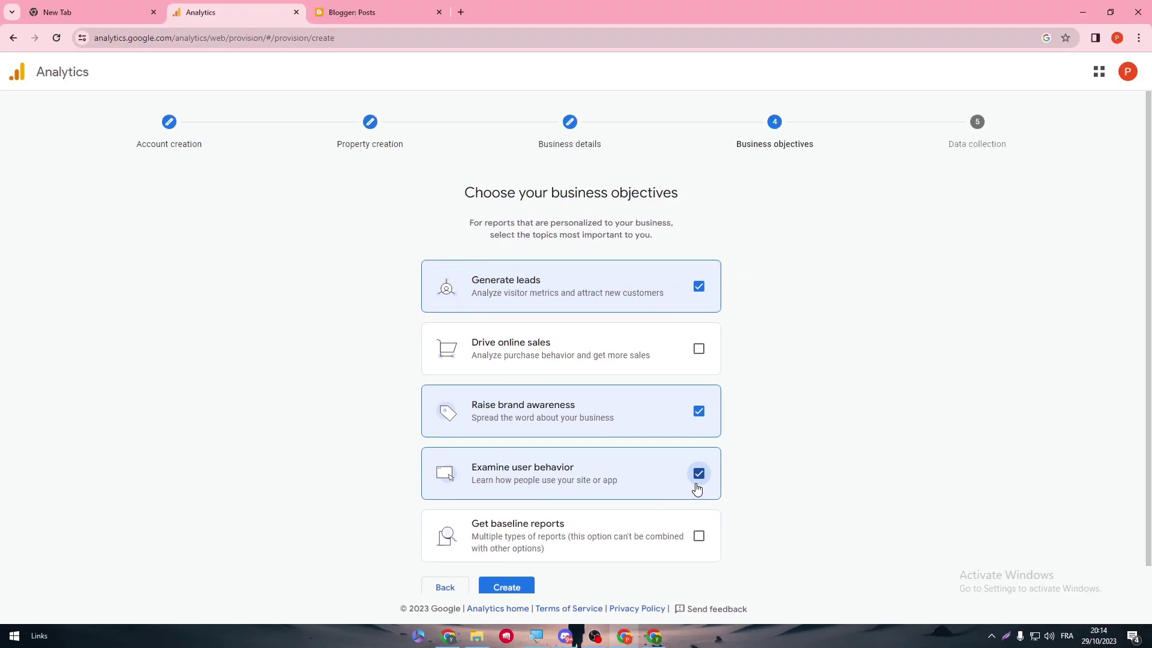
scroll(1043, 326, down, 1)
click(510, 558)
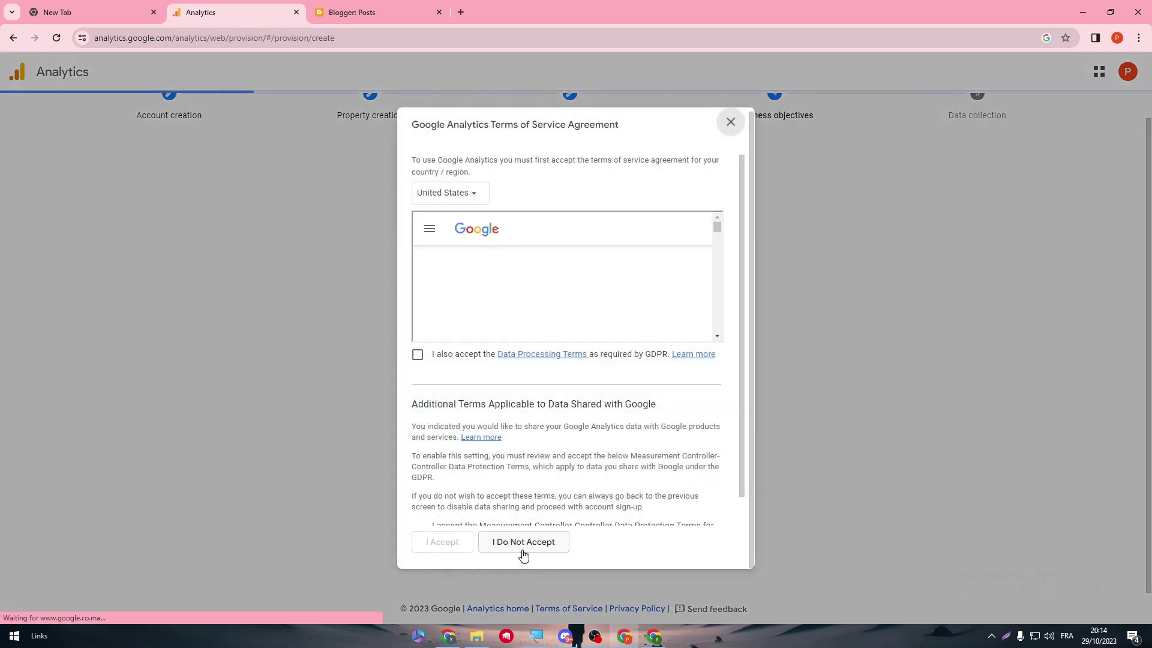
- Accept the GDPR Data Processing and Measurement Controller-Controller terms
click(418, 356)
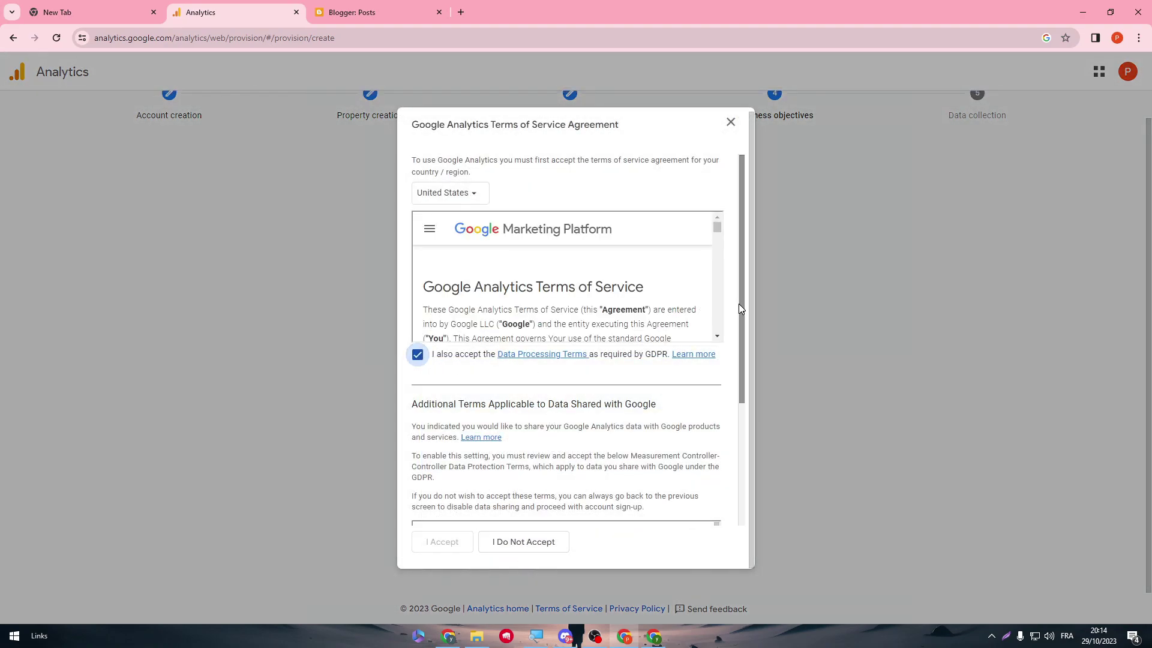
drag(742, 318, 733, 480)
click(418, 502)
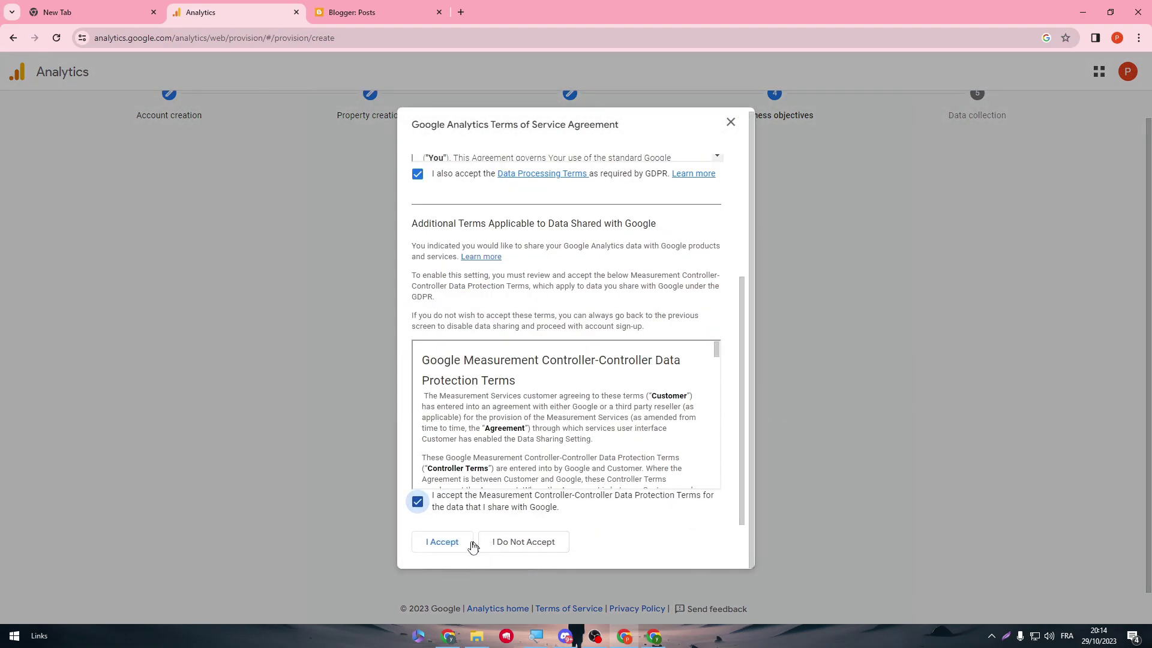
click(456, 541)
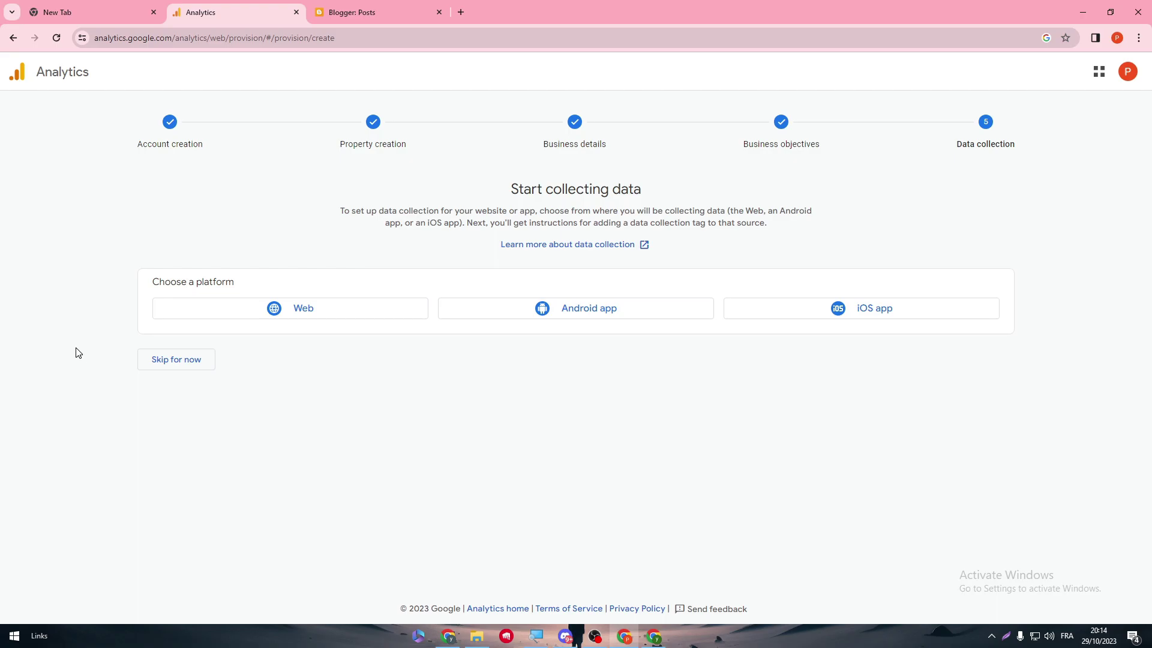
- Choose Web as the data stream platform, then open the blog list in Blogger
click(293, 304)
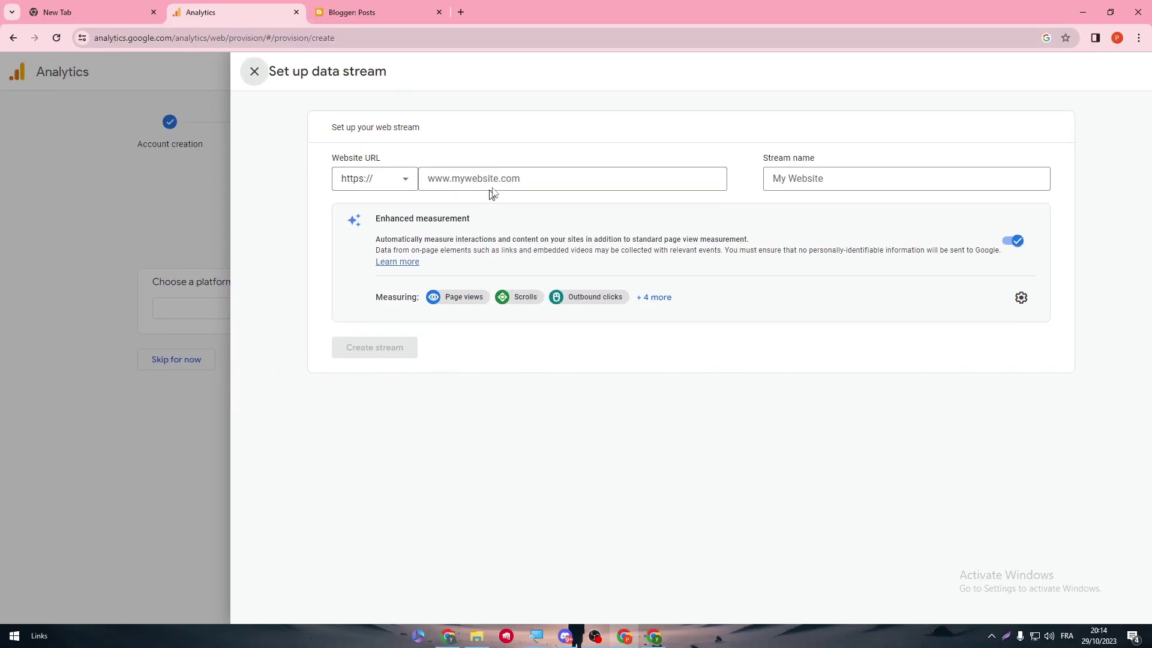
click(492, 191)
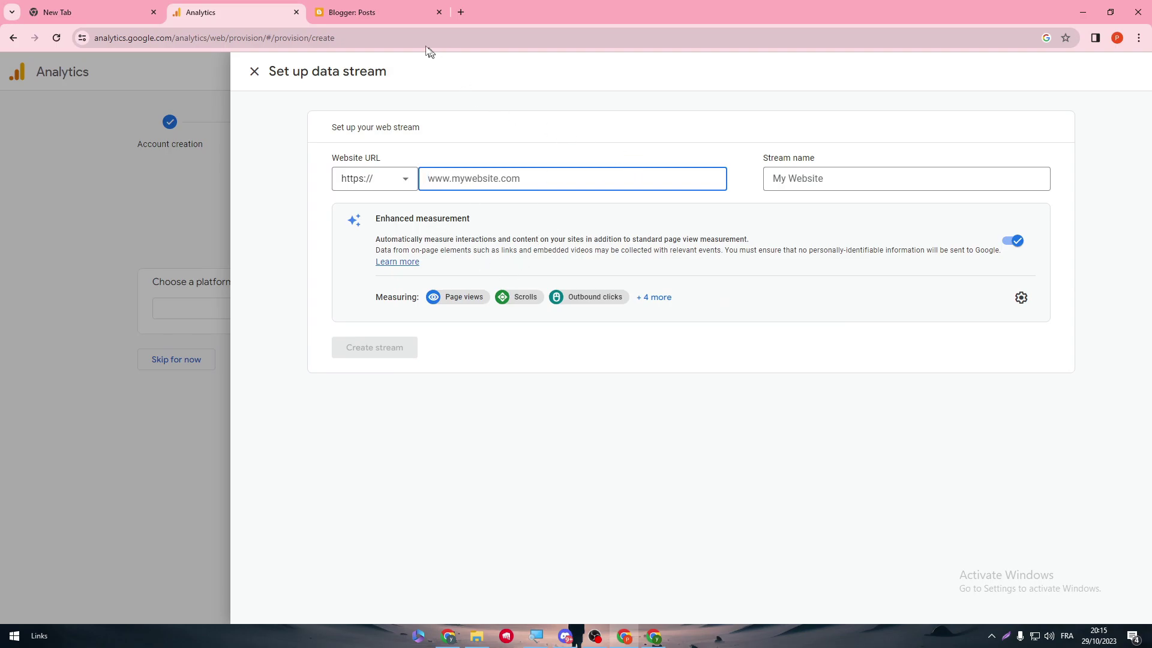
click(373, 13)
click(69, 117)
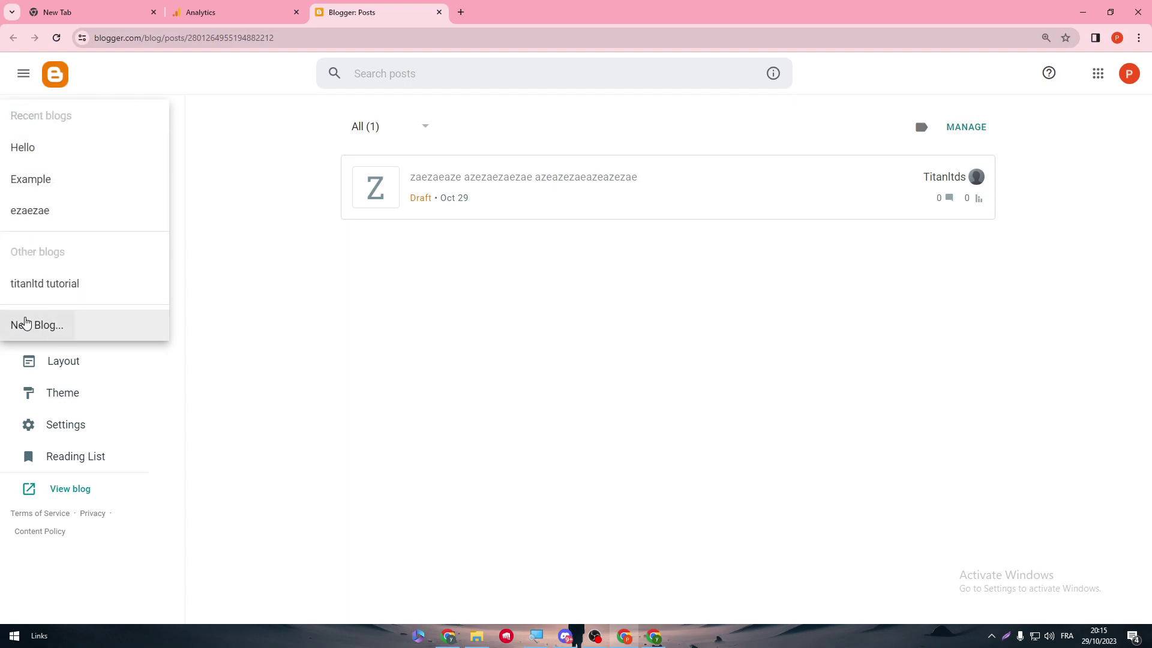
- Start a new Blogger blog titled titanld
click(25, 324)
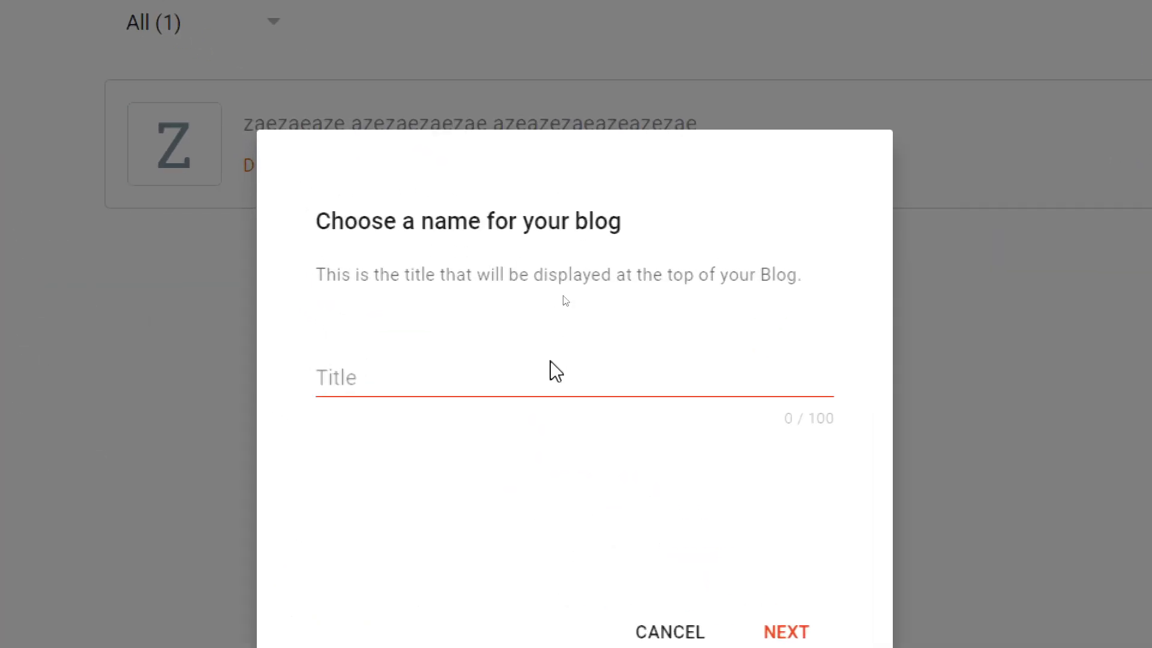
click(555, 371)
text(titanld)
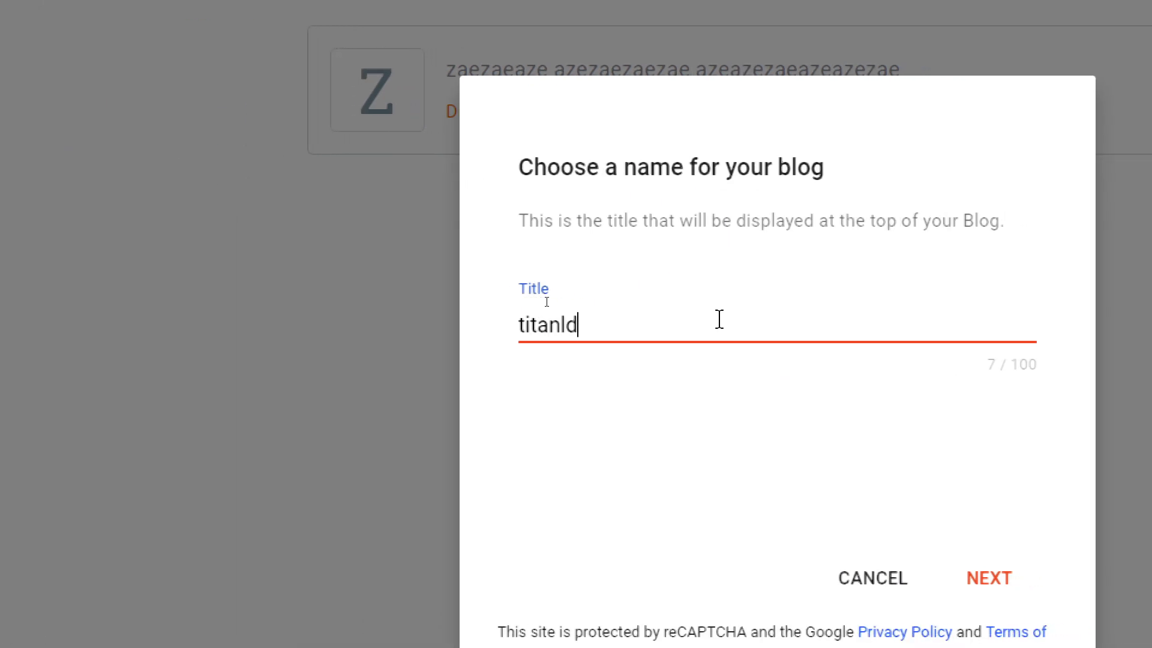
click(982, 581)
- Give the blog the address adressdomainxd.blogspot.com, save it, and view the live blog
click(601, 334)
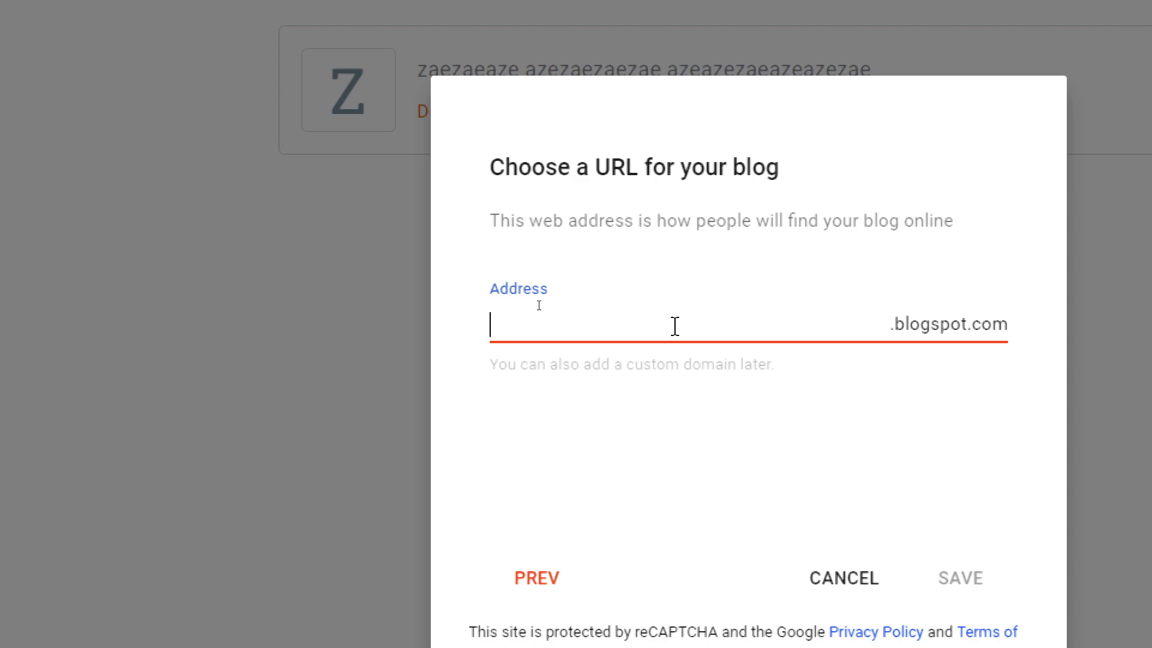
text(adressdomainx)
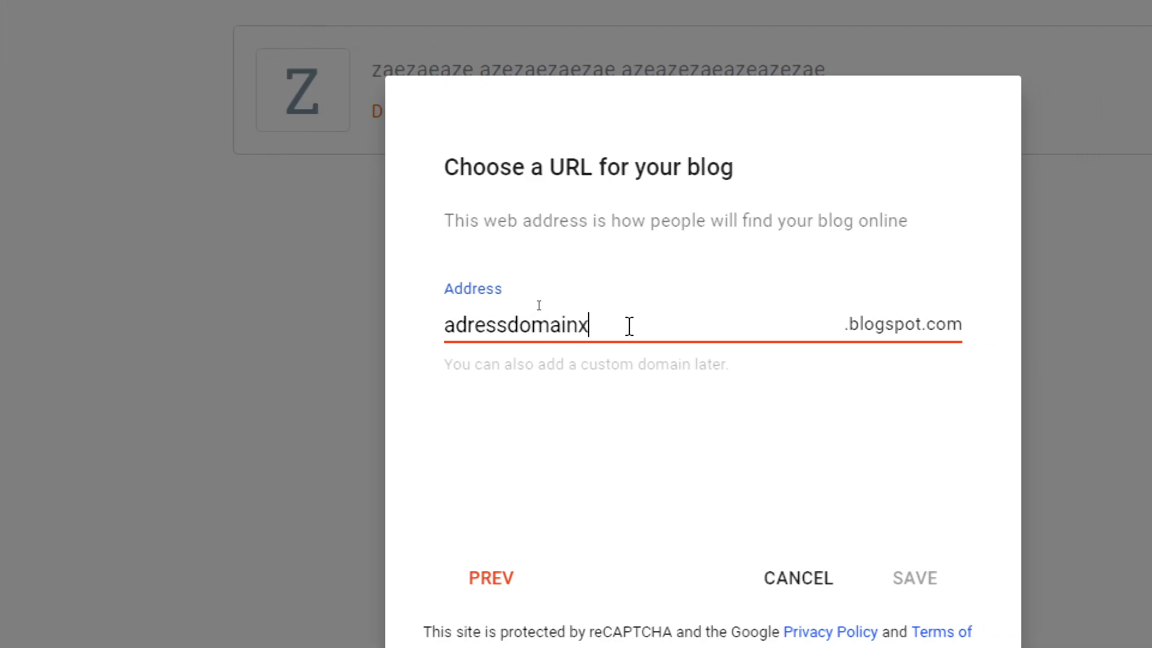
text(D)
click(911, 584)
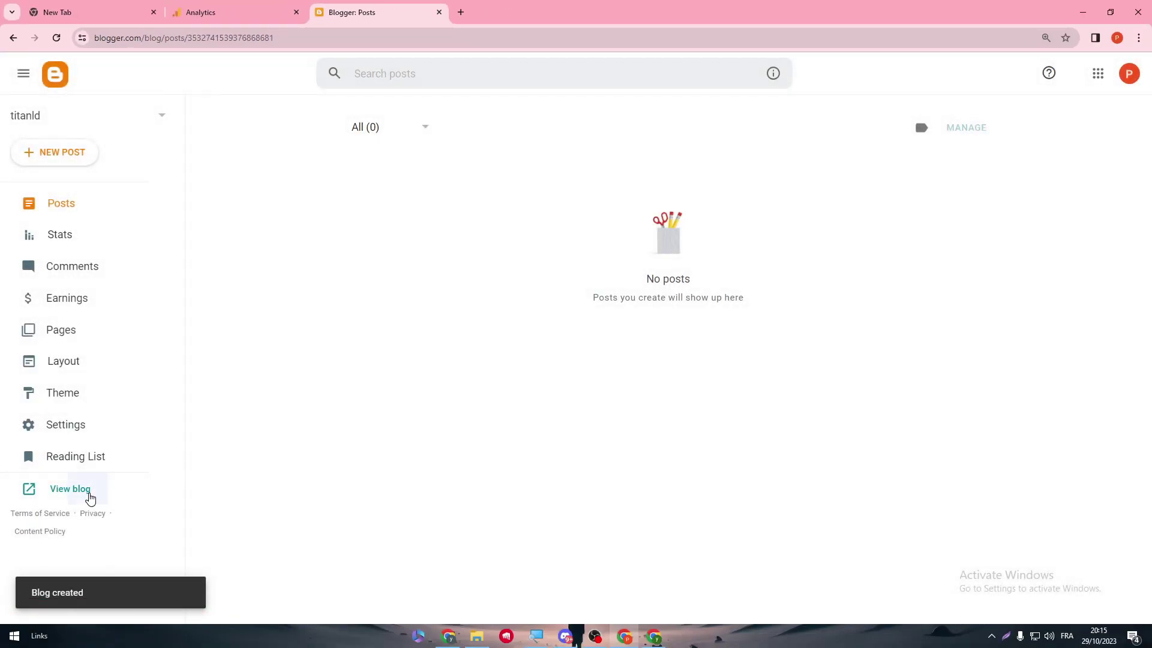
click(89, 494)
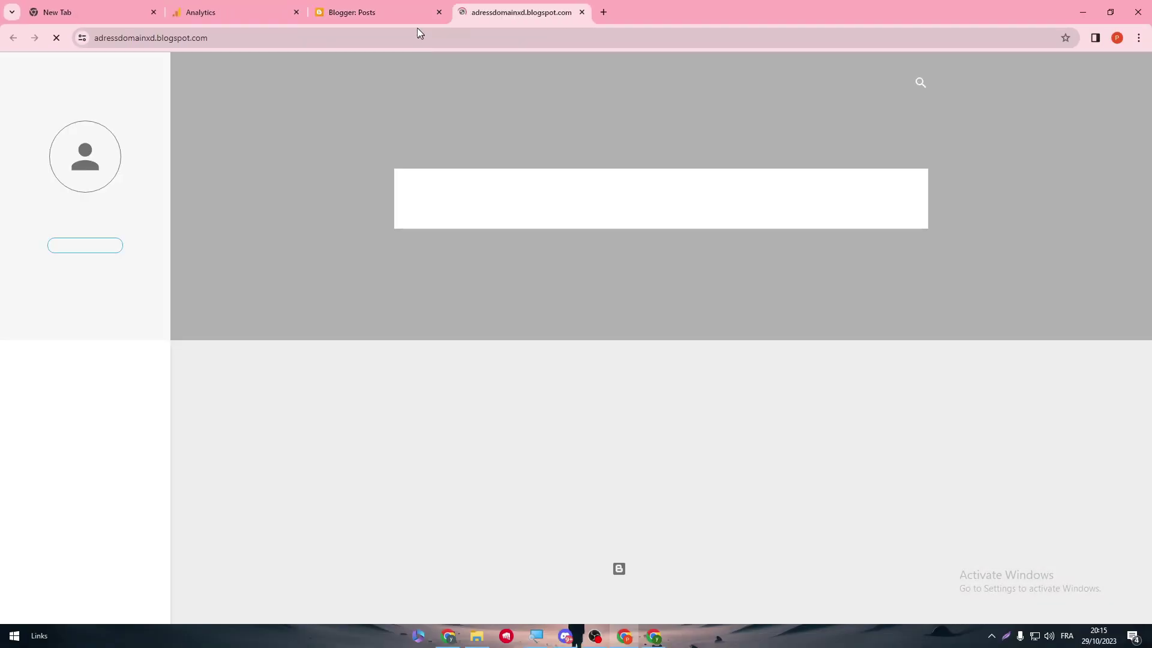
click(246, 11)
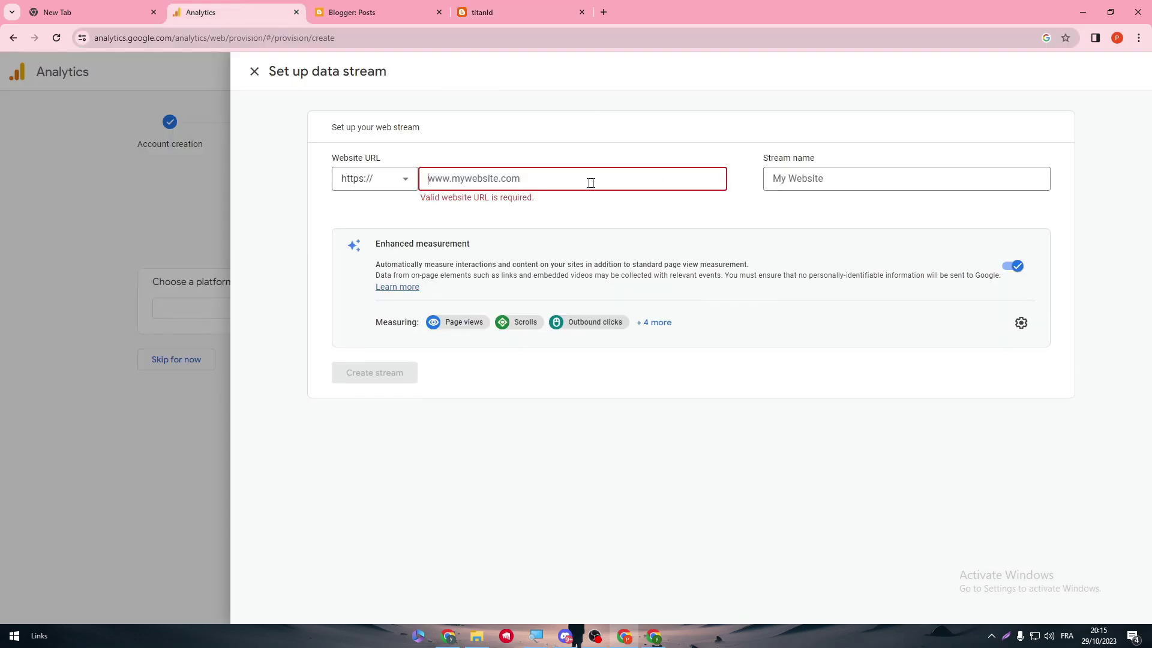
text(https://adressdomainxd.blogspot.com/)
click(797, 176)
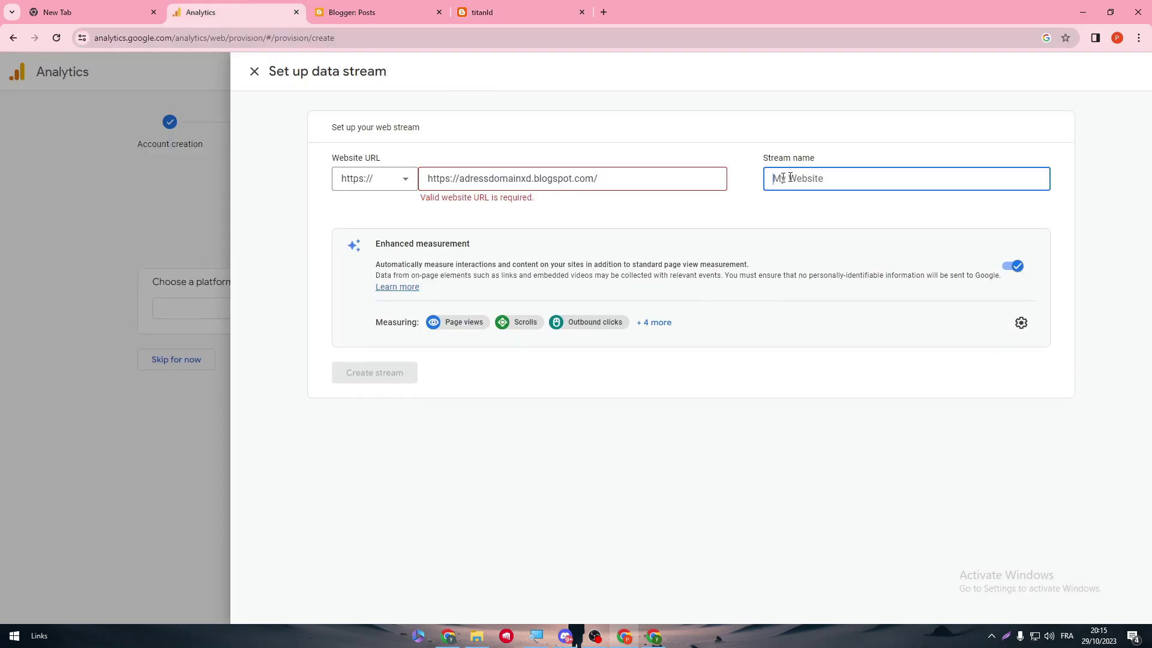
key(shift+Tab)
click(782, 185)
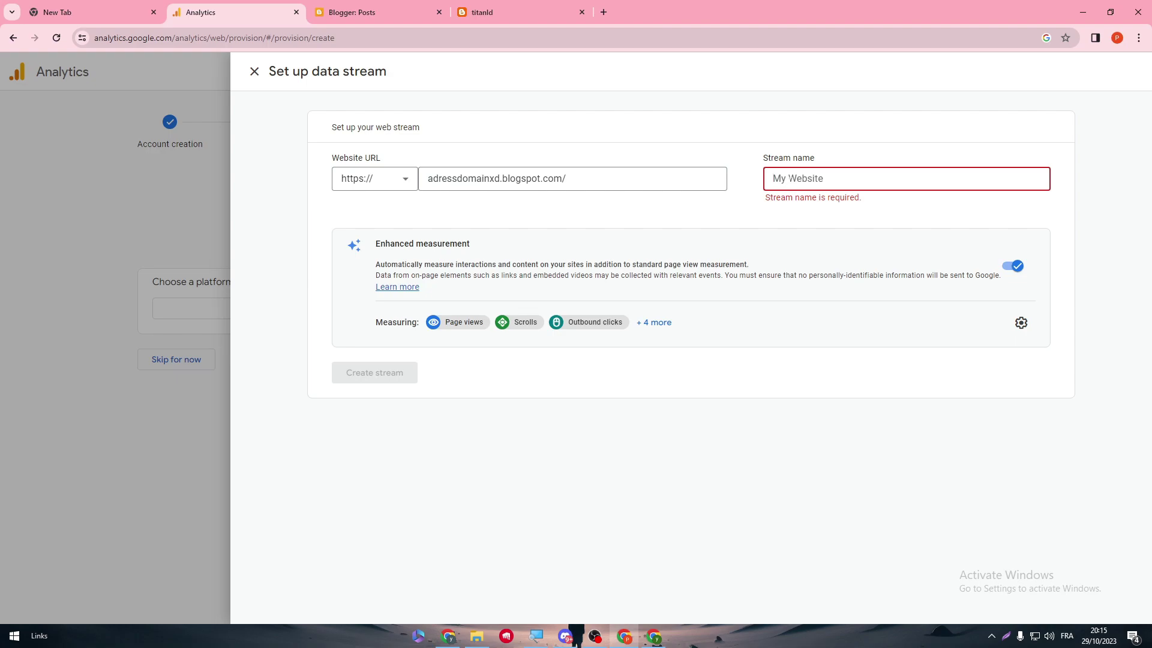
text(mywebsite)
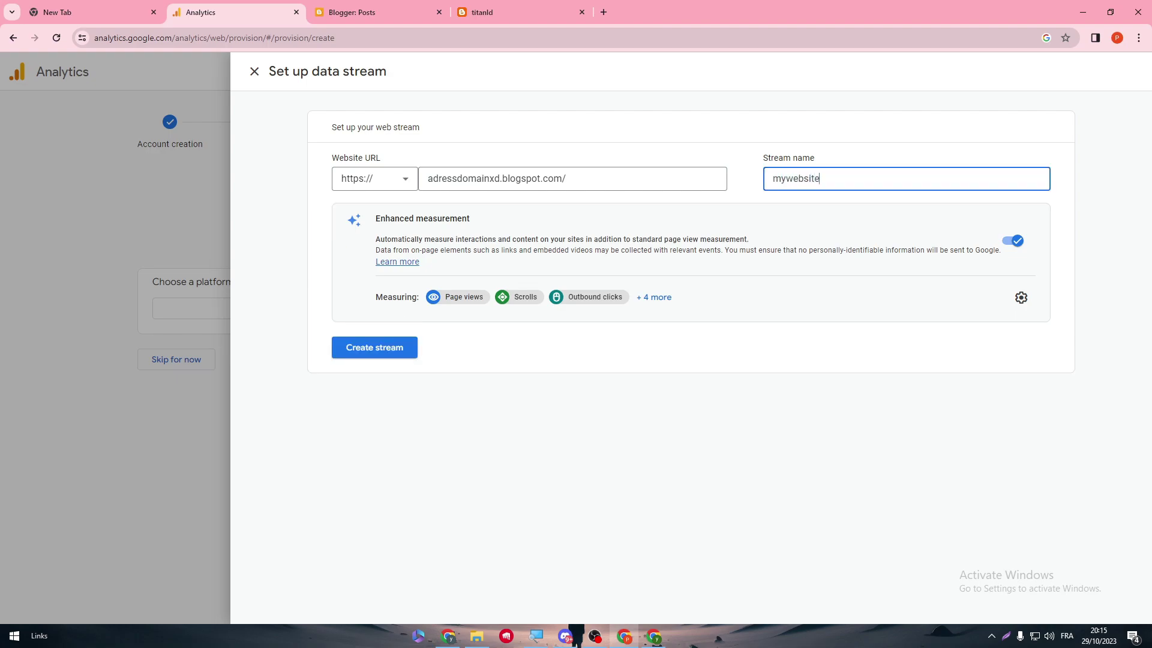
click(386, 357)
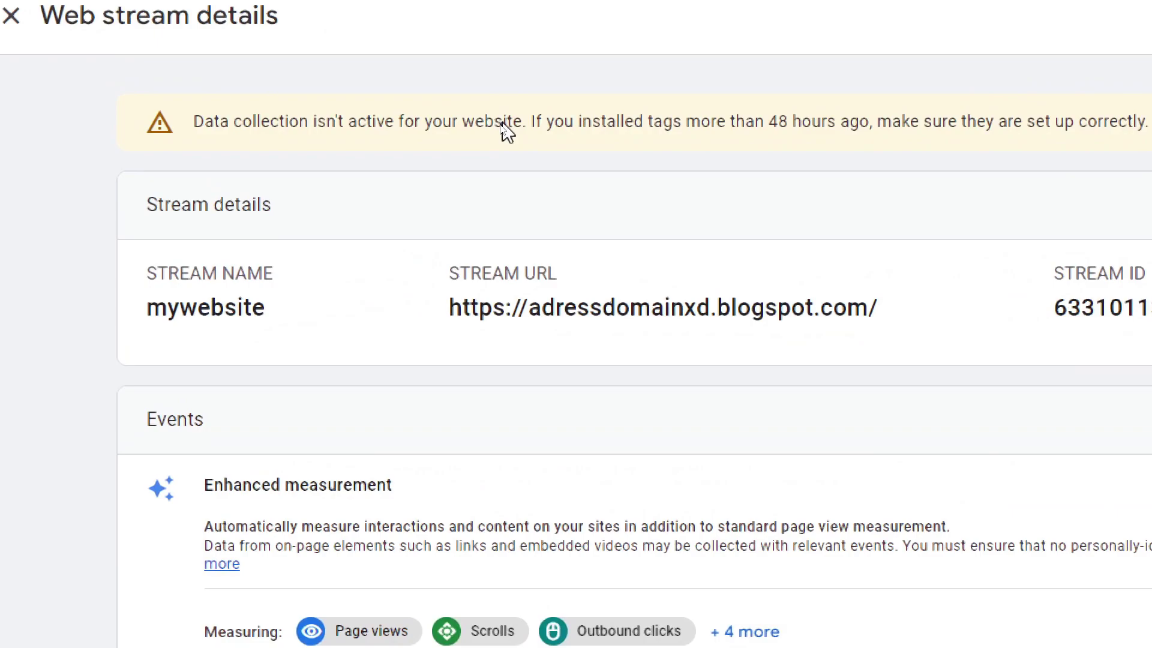
- Copy the Google tag code from the manual installation instructions and go back to Blogger
click(1142, 122)
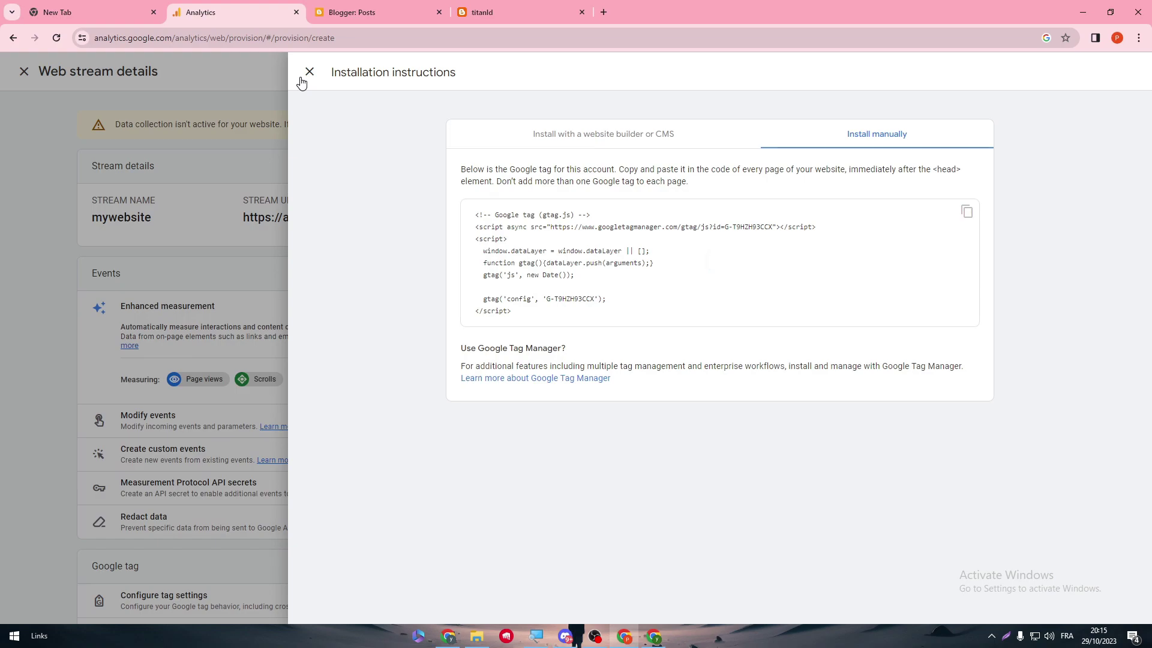
drag(504, 231, 577, 266)
click(507, 234)
click(577, 266)
drag(474, 218, 604, 318)
key(ctrl+c)
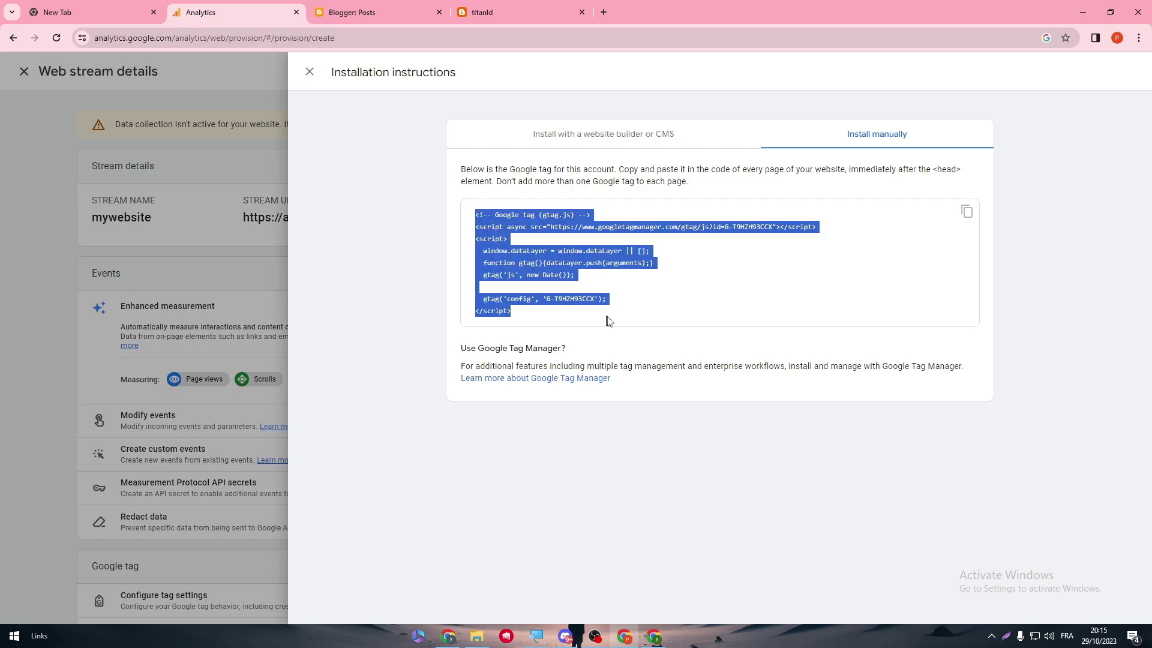
click(841, 190)
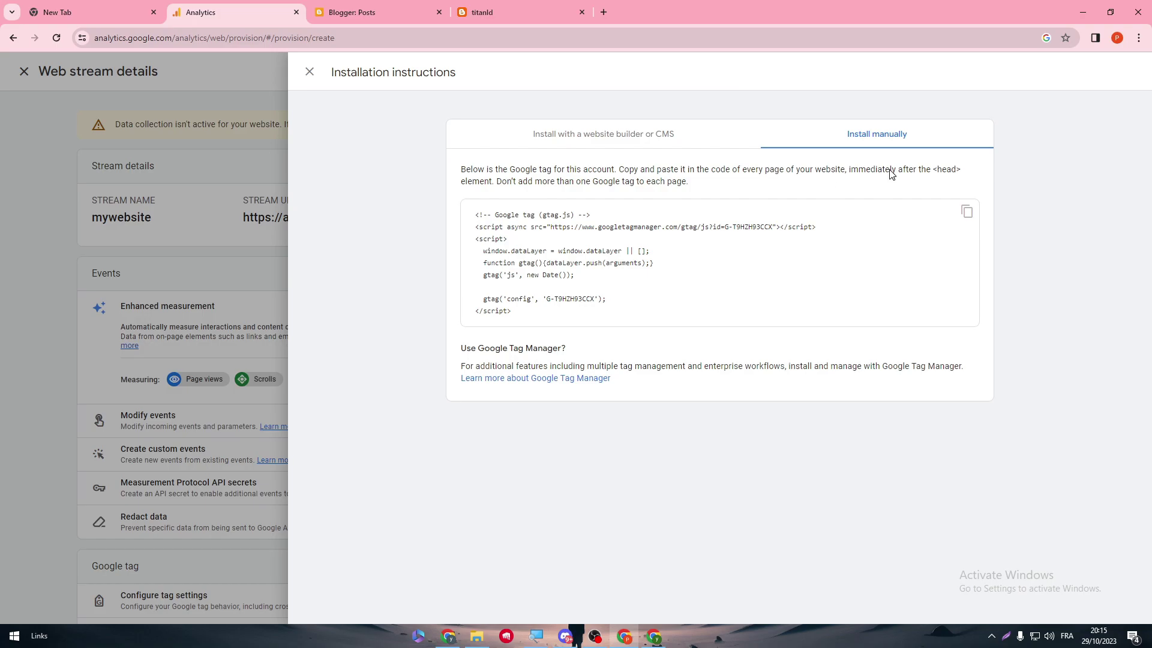
click(354, 12)
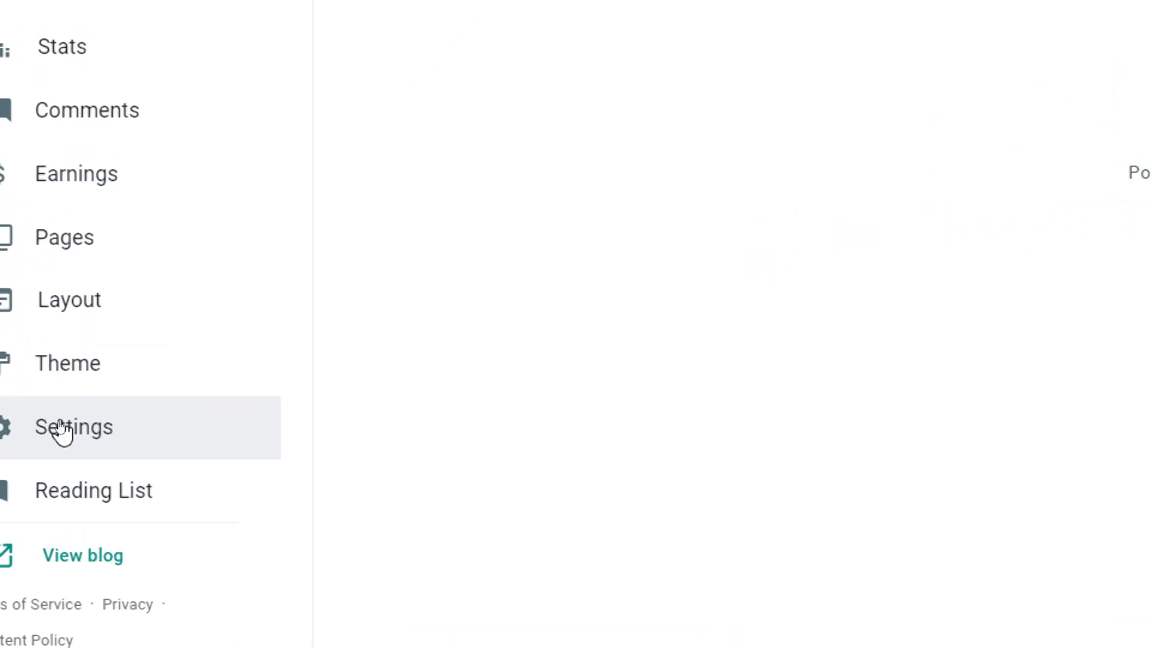
- In the theme's Edit HTML view, paste the Google tag snippet right after <head>
click(50, 400)
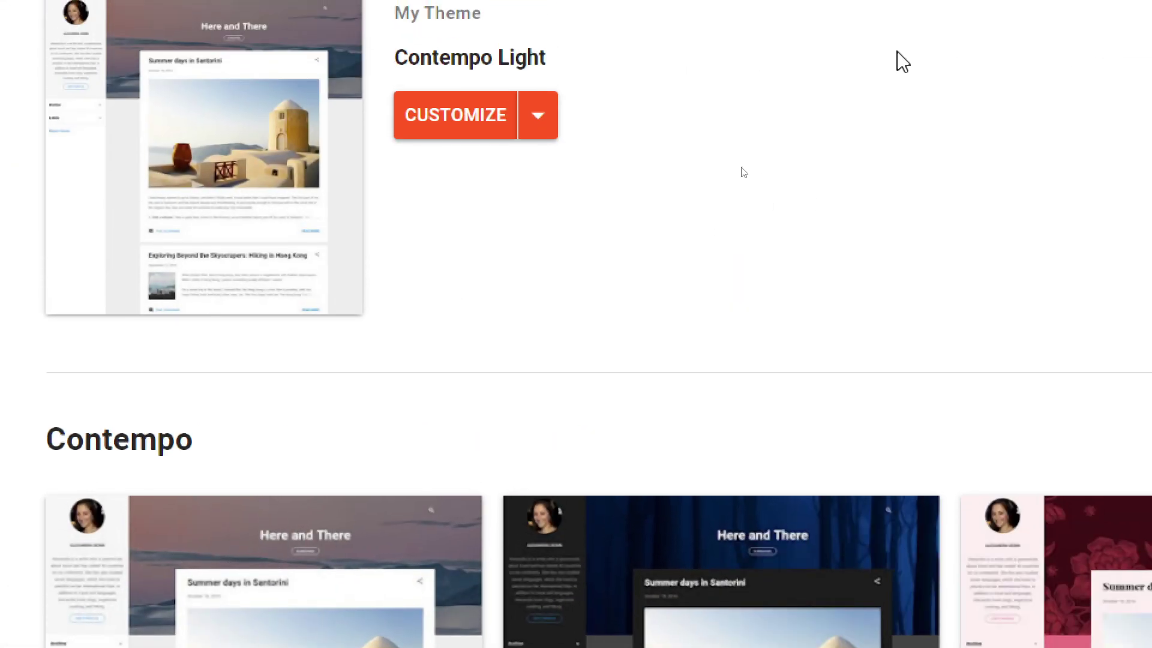
click(953, 35)
click(237, 344)
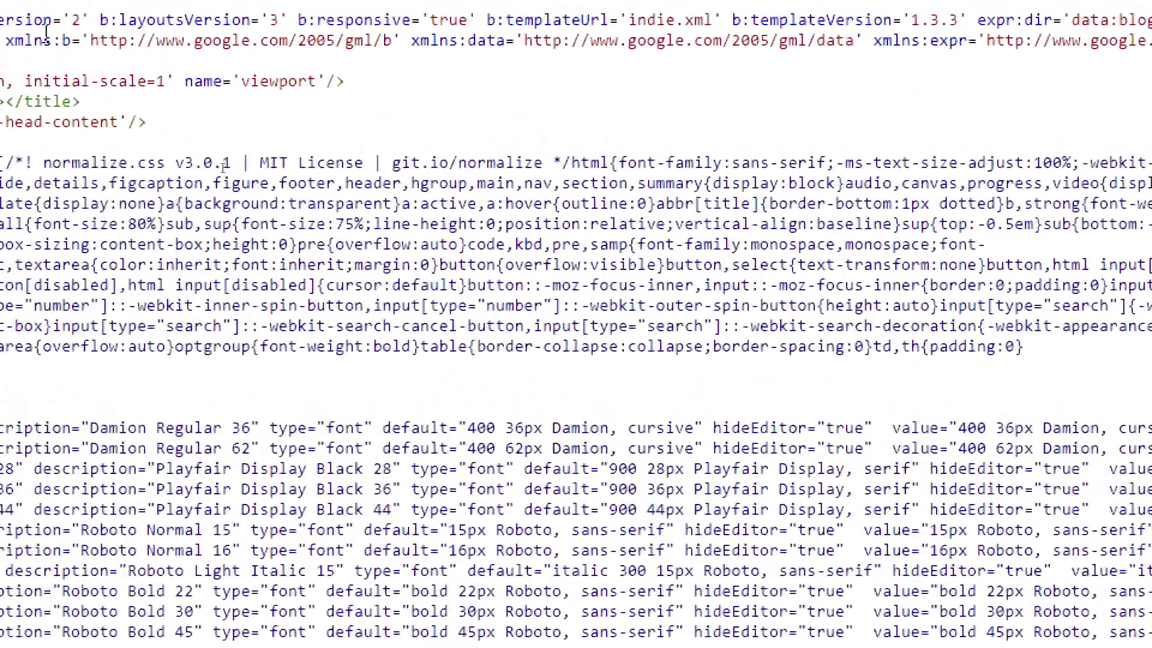
key(Return)
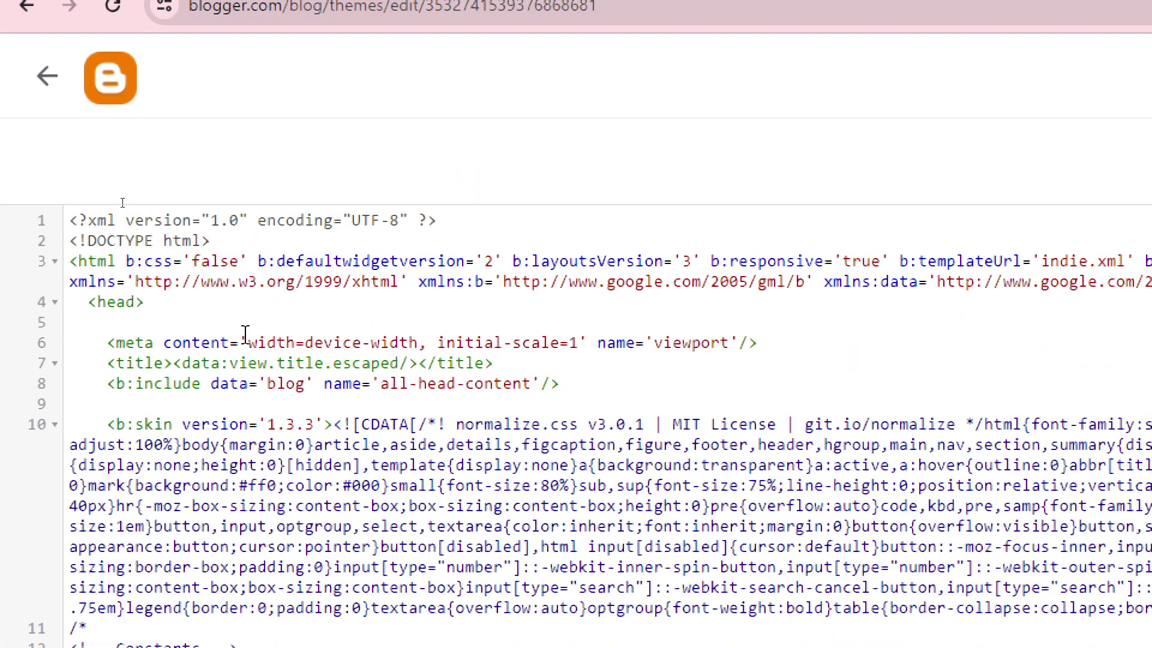
key(ctrl+v)
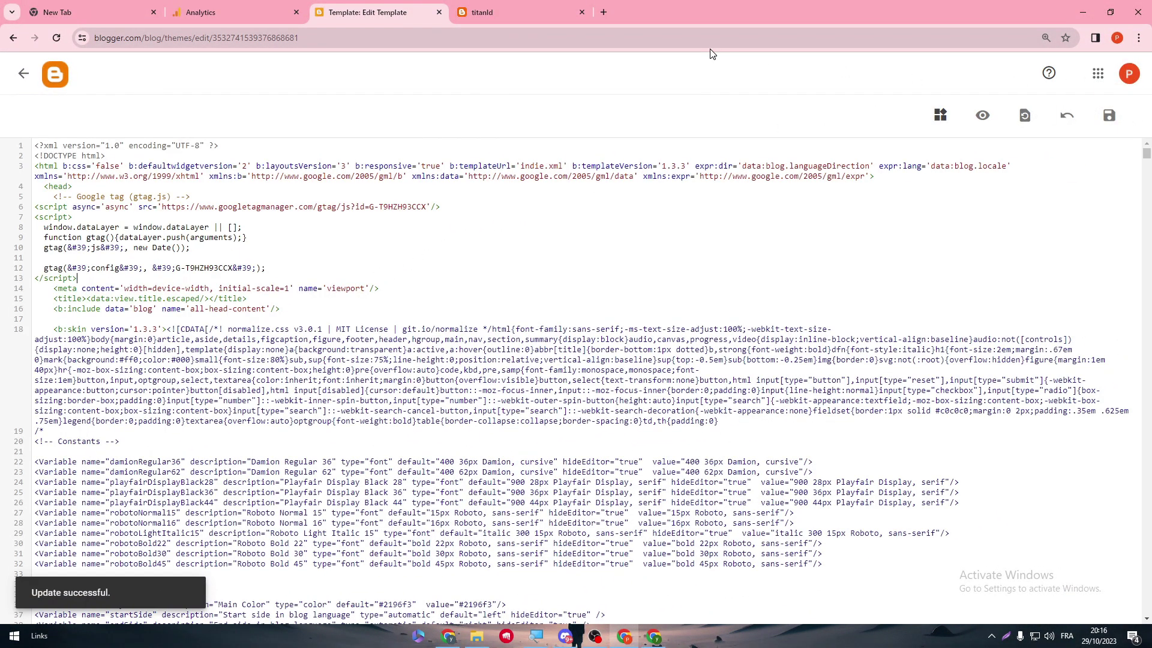
click(492, 6)
click(255, 6)
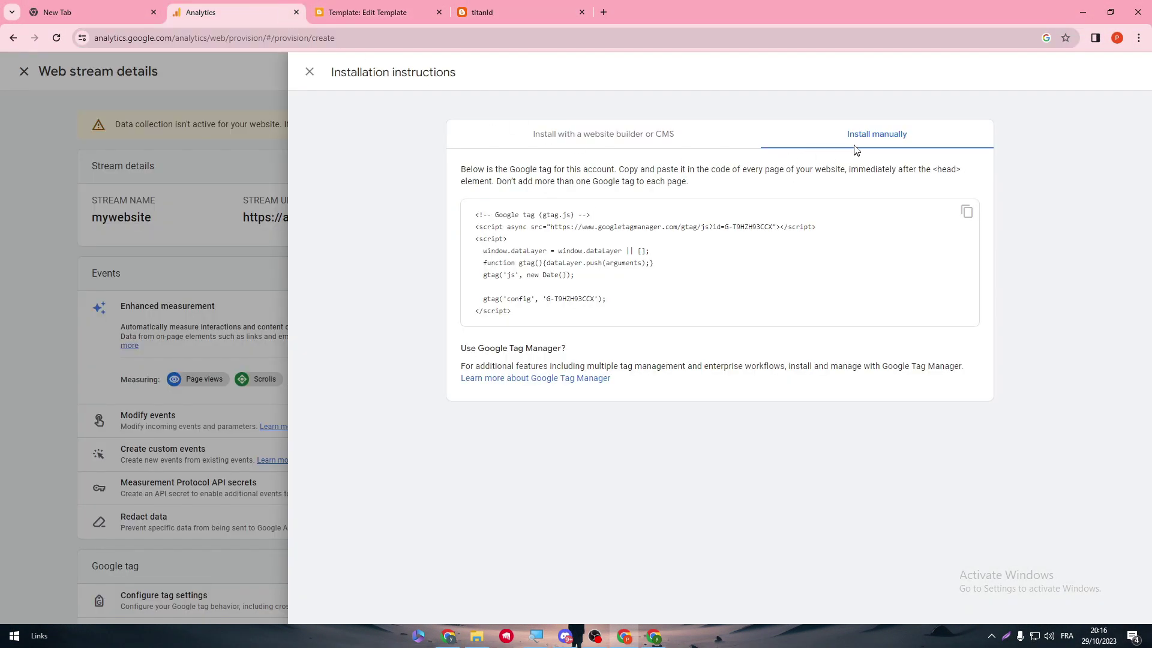
- Close the tag installation instructions and reload the Analytics page
click(306, 72)
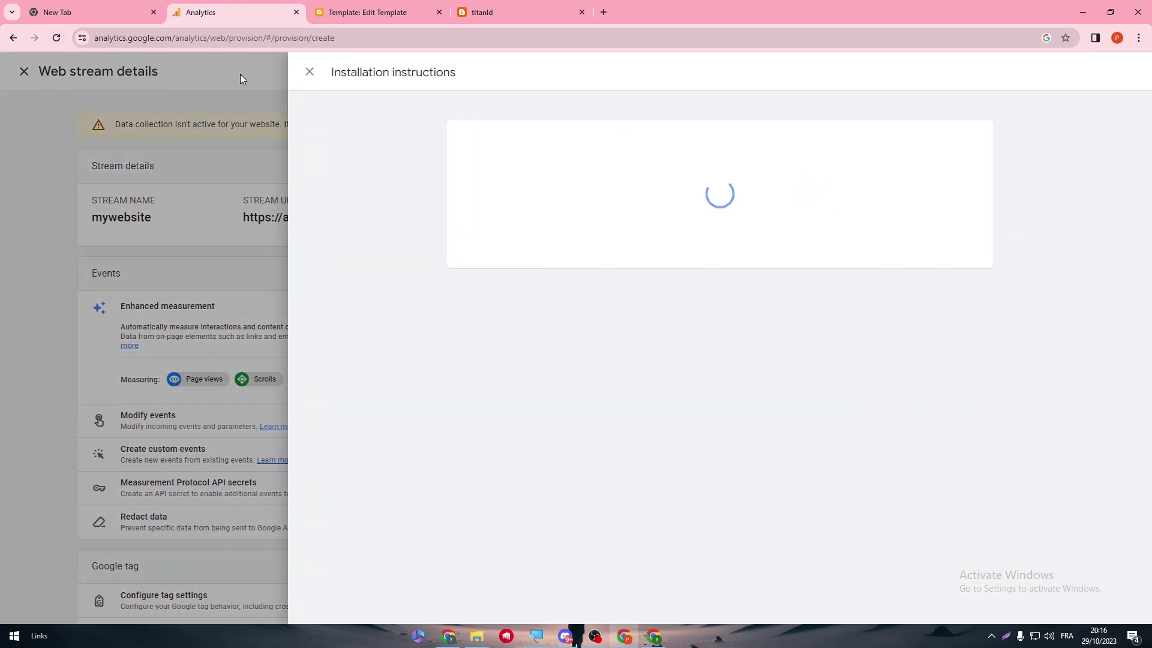
click(309, 73)
click(55, 37)
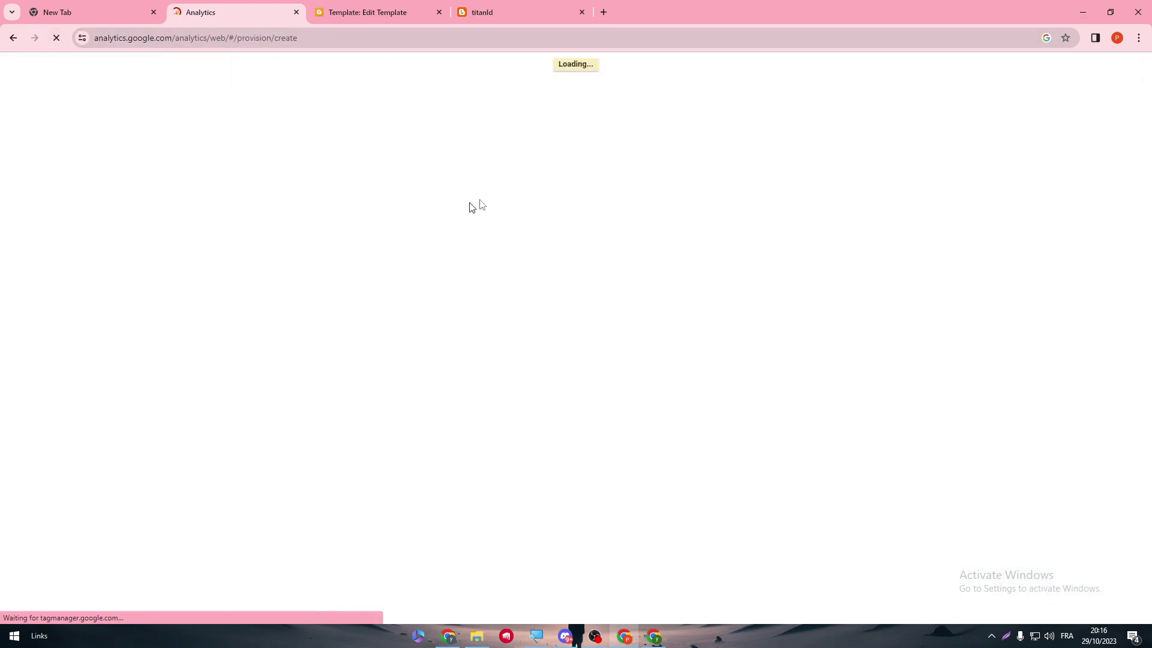
- Create a second account and property, both named azeaz
click(288, 340)
click(178, 147)
click(286, 340)
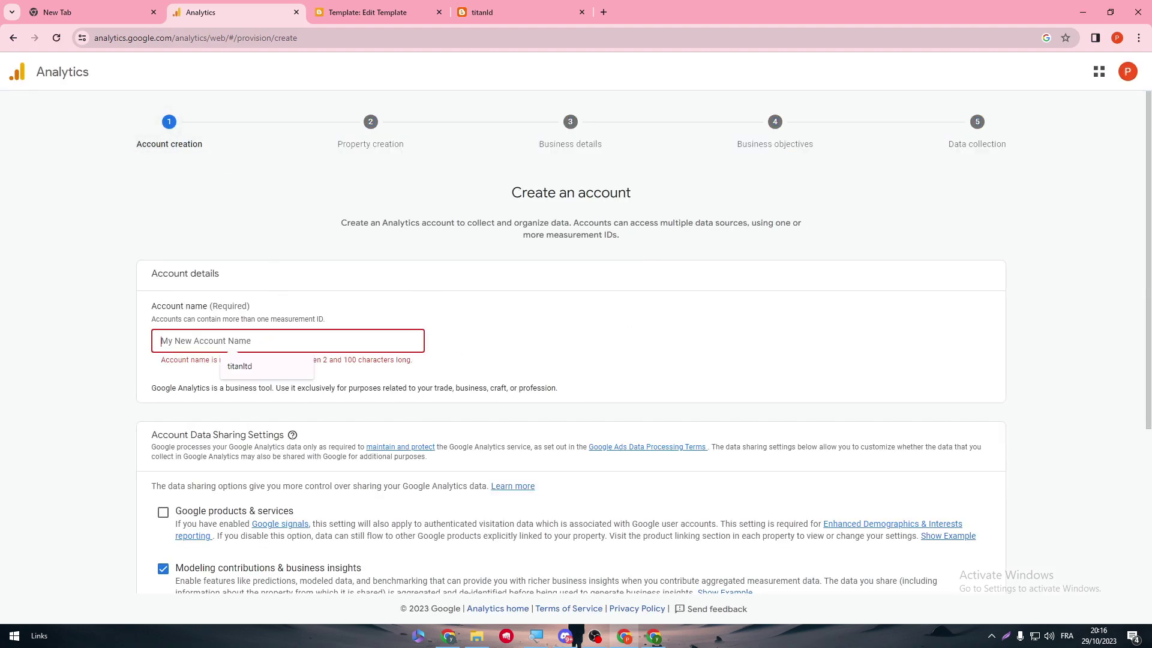
text(azeaz)
scroll(925, 285, down, 3)
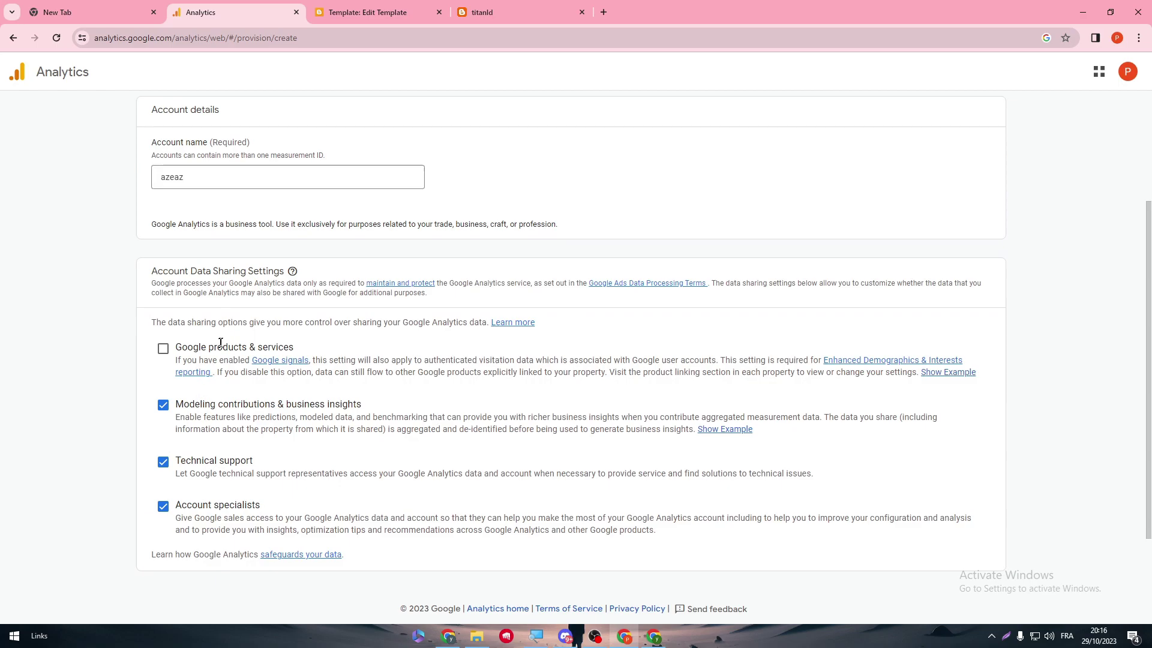
scroll(487, 354, down, 2)
click(160, 555)
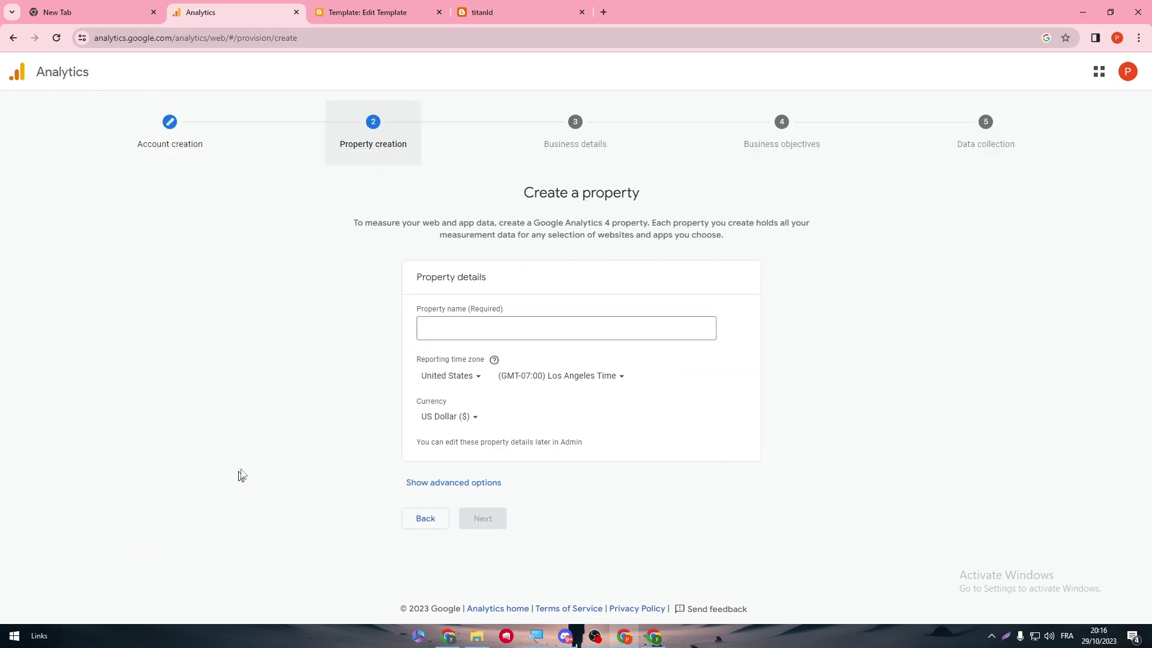
text(azeaze)
click(473, 519)
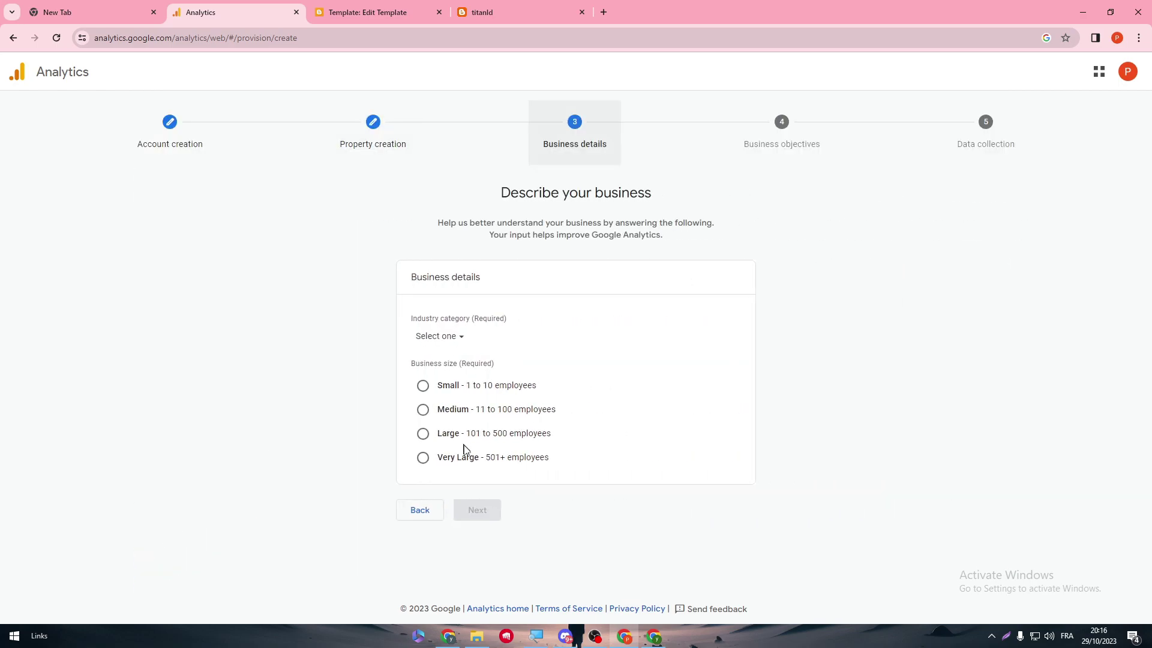
- Choose Finance industry with Generate leads, Raise brand awareness and Examine user behavior objectives, then create
click(437, 337)
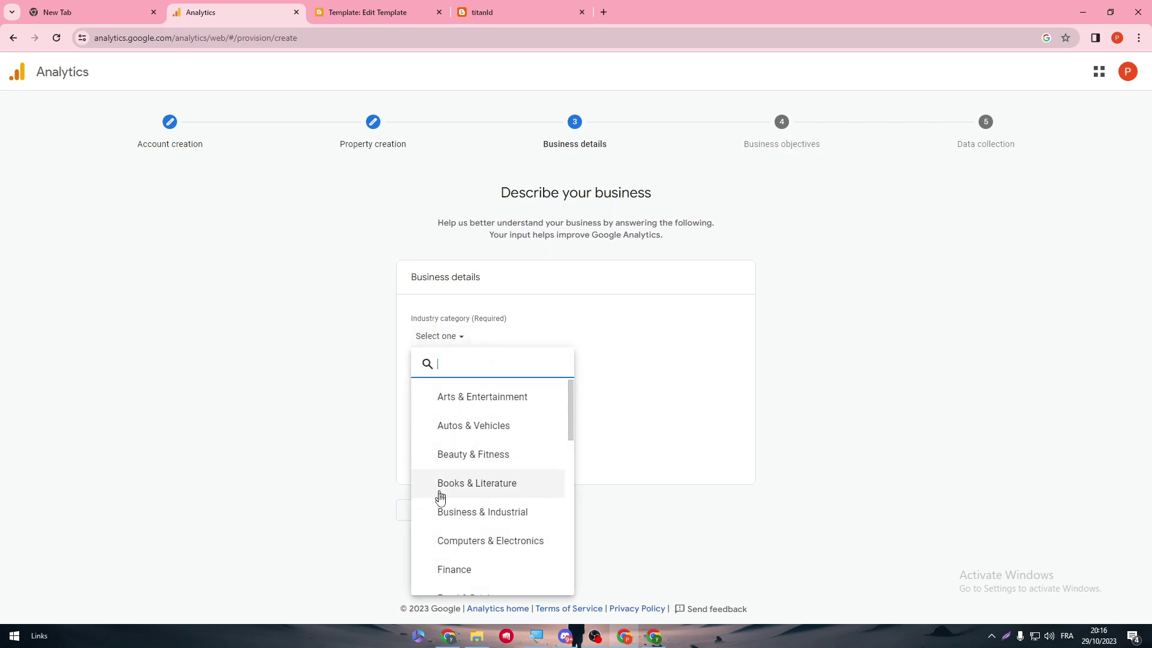
click(451, 573)
click(485, 512)
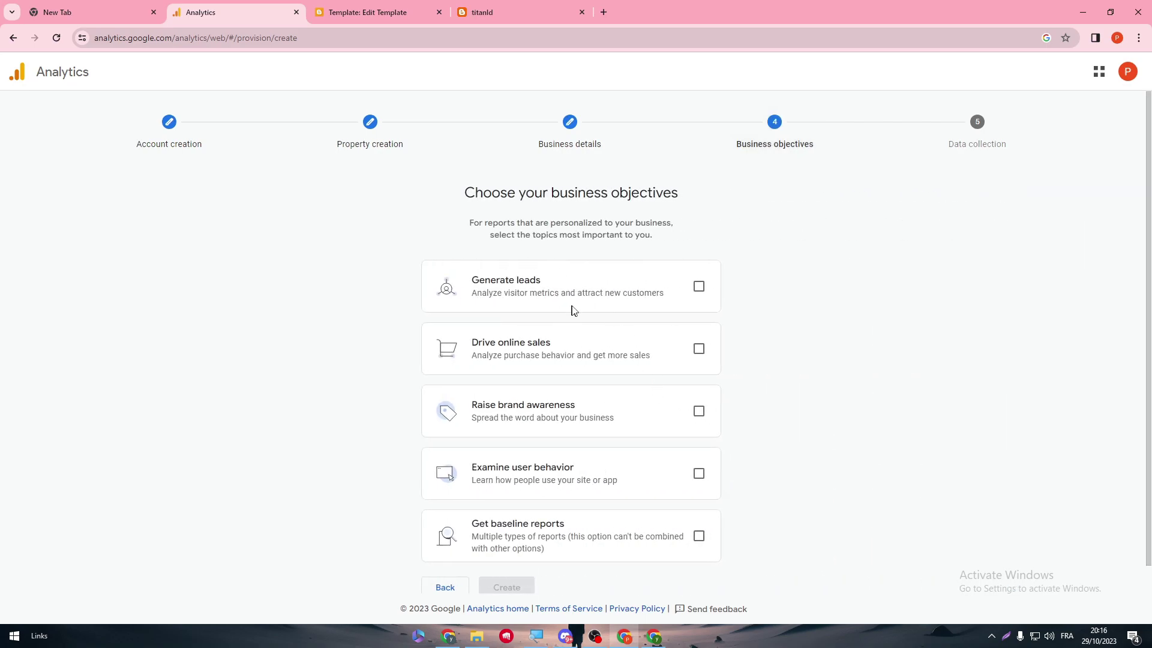
click(699, 288)
click(699, 412)
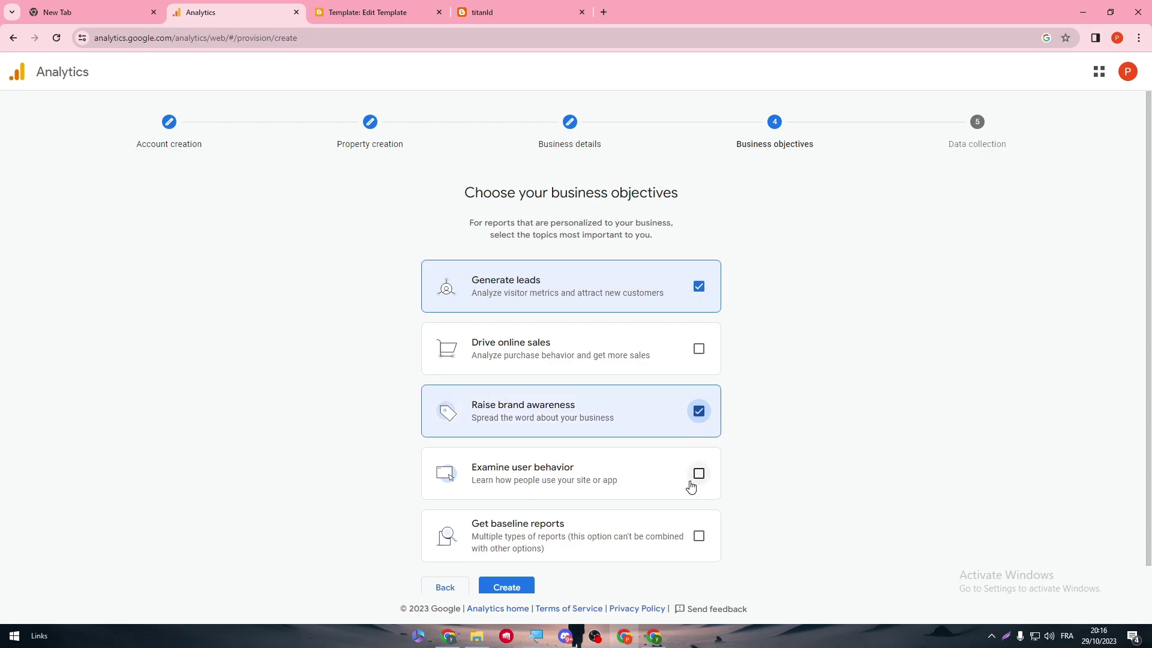
click(699, 474)
click(528, 586)
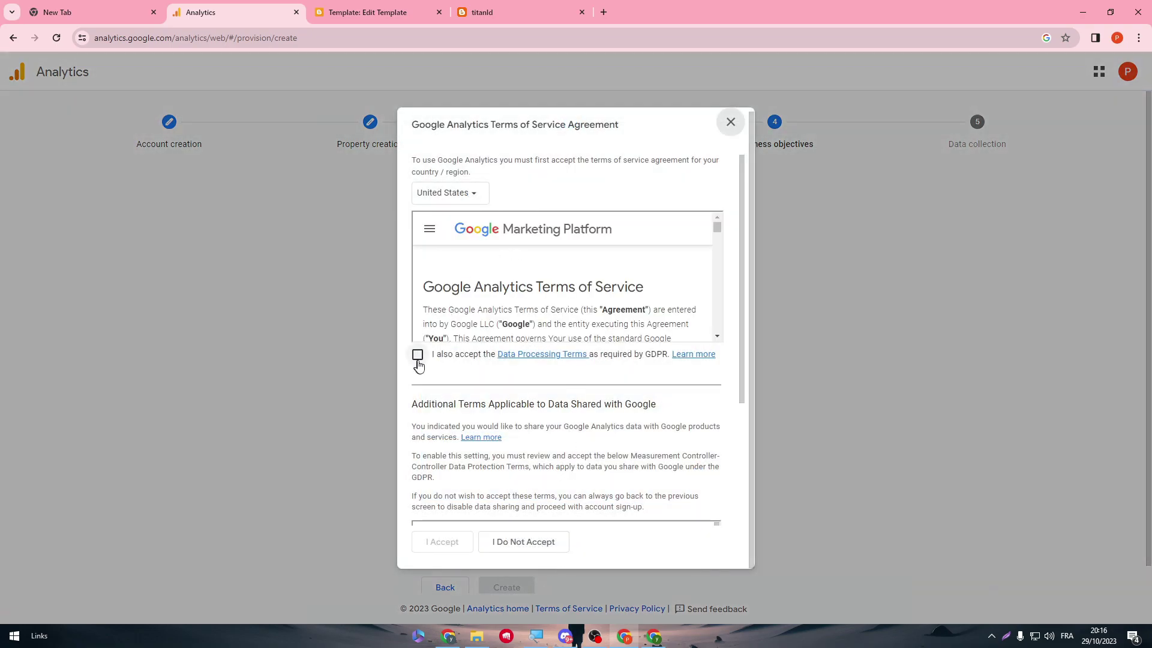
- Accept the GDPR Data Processing Terms, the Measurement Controller-Controller terms and the terms of service
click(418, 358)
scroll(690, 528, down, 3)
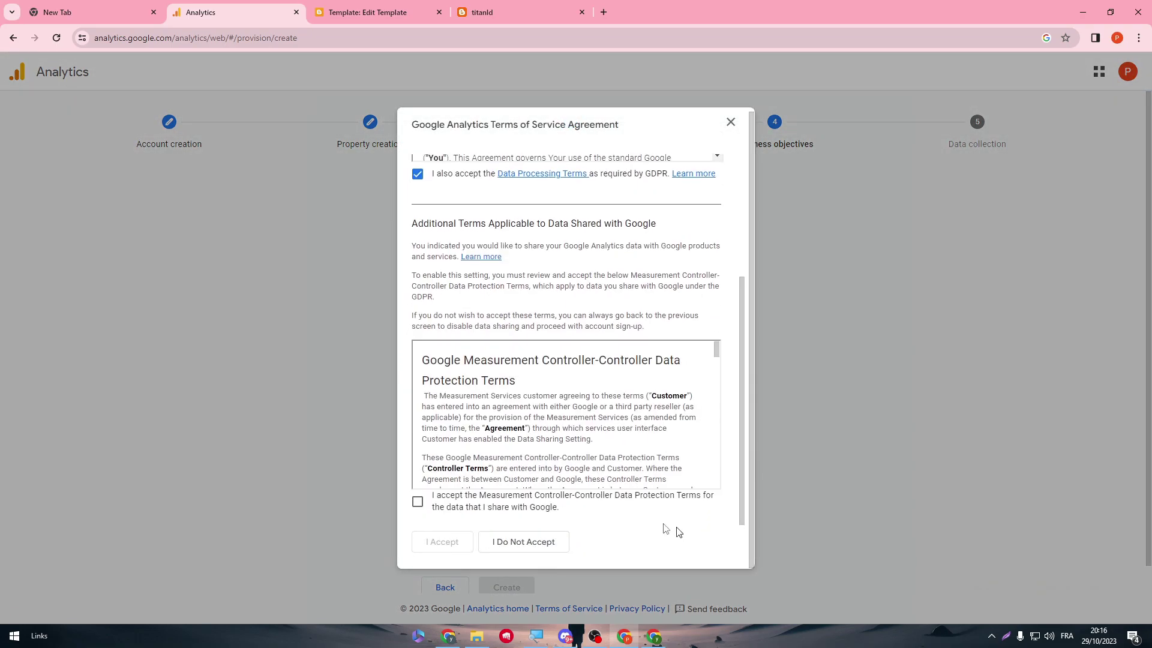
click(437, 504)
click(442, 542)
- Look over the Blogger template editor and the live blog, then return to Analytics data collection
click(102, 11)
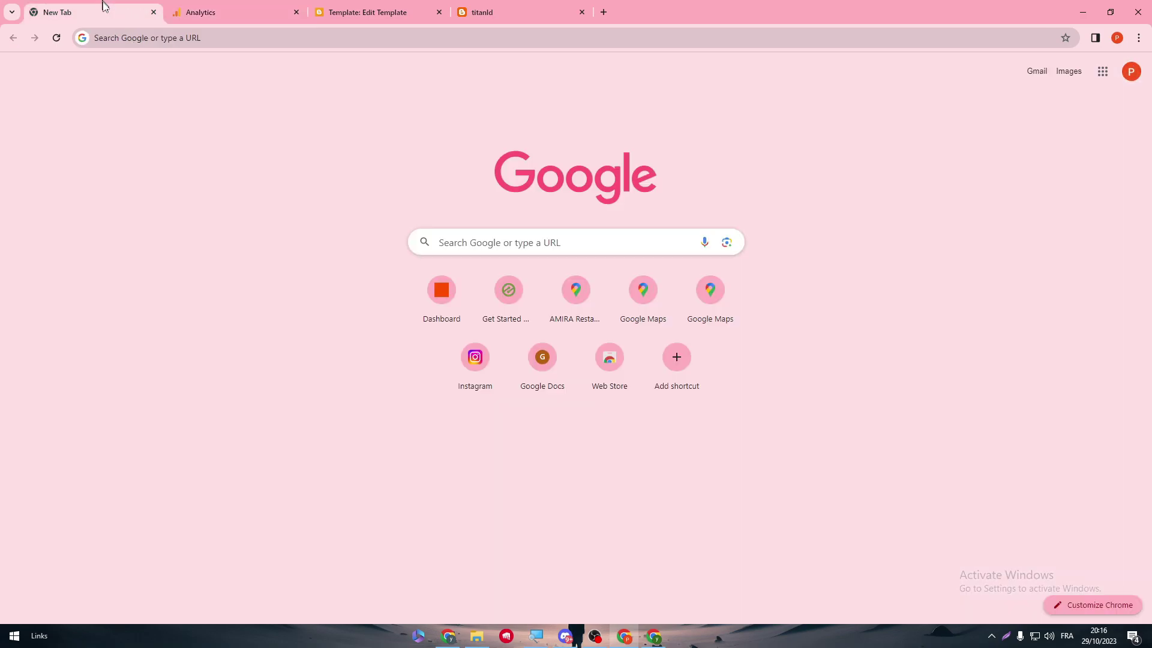
click(337, 12)
click(23, 73)
click(507, 7)
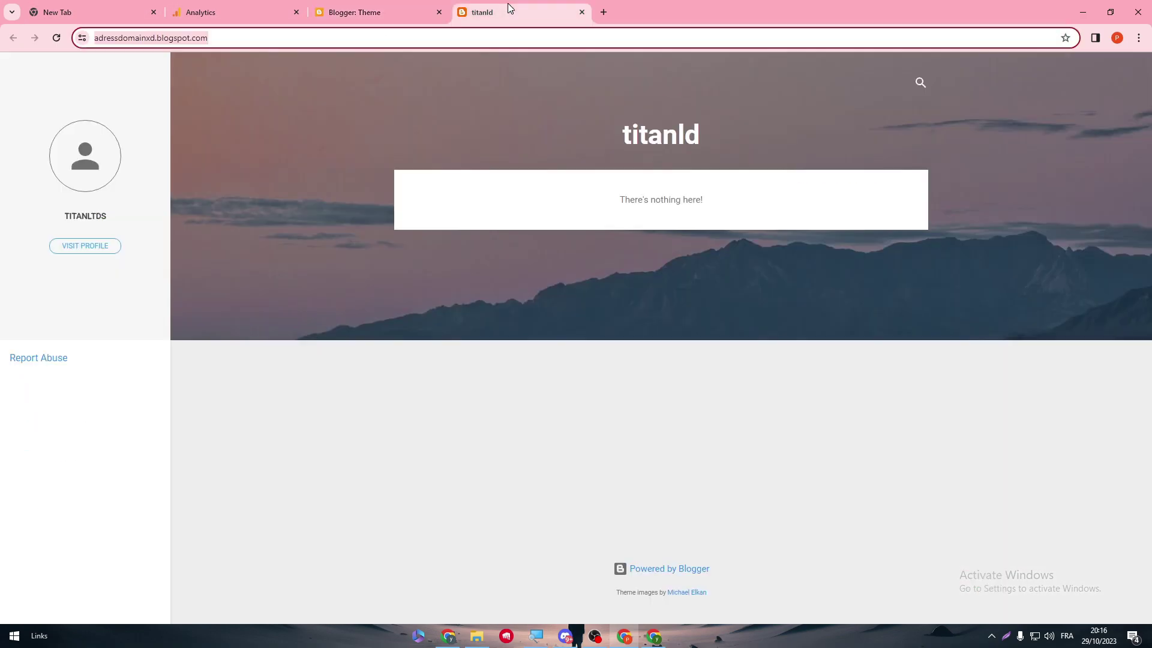
click(241, 13)
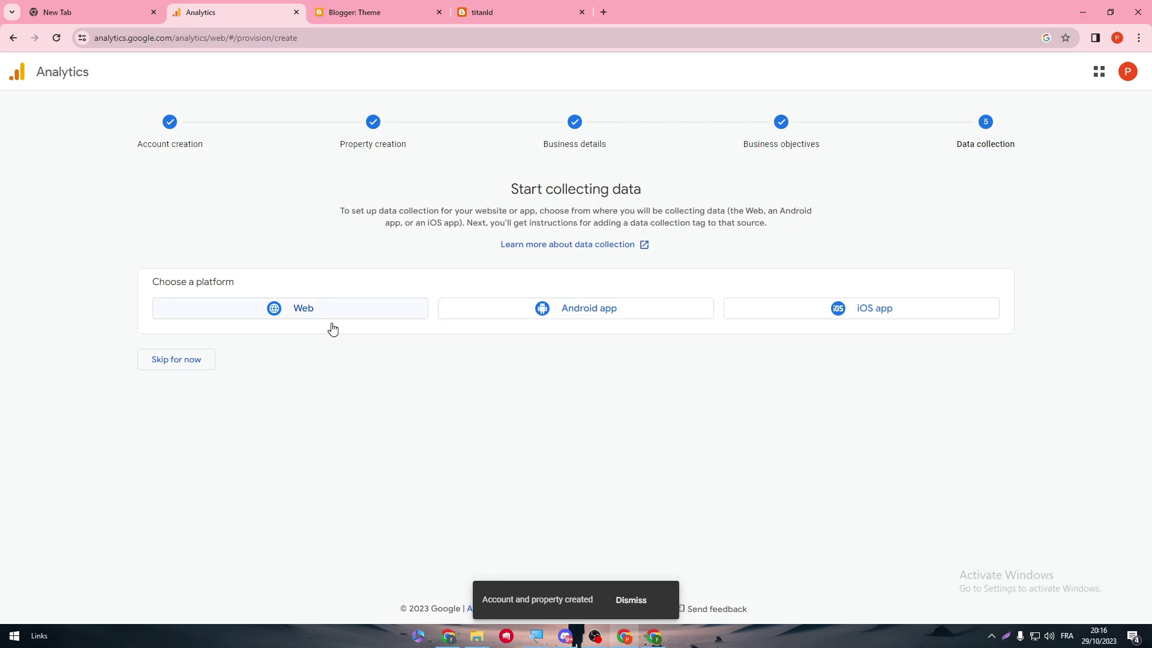
click(306, 309)
click(534, 180)
text(https://adressdomainxd.blogspot.com/)
drag(459, 179, 344, 192)
key(BackSpace)
click(899, 190)
text(azeaze)
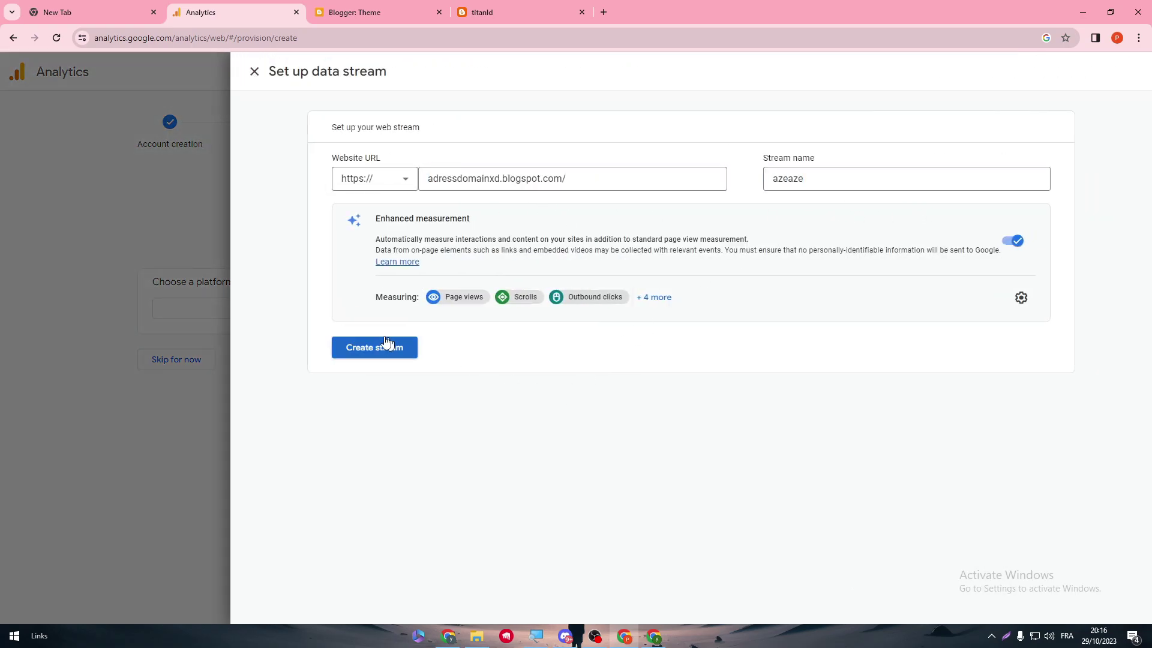
click(393, 345)
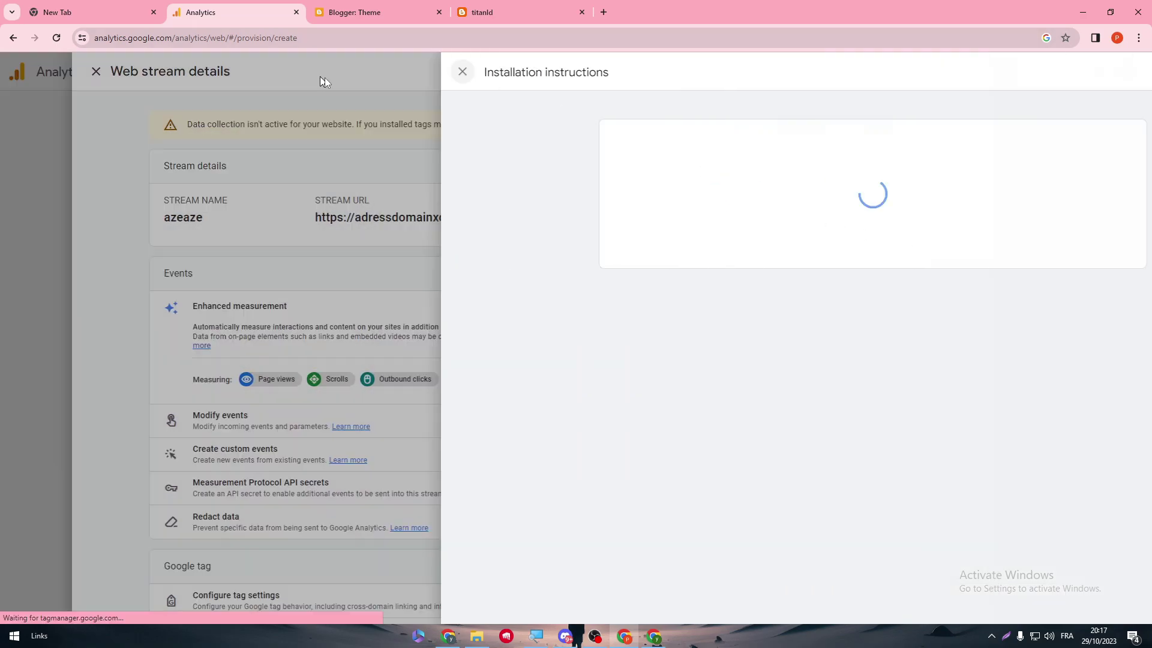
- Close the installation instructions and reload the live blog page
click(325, 78)
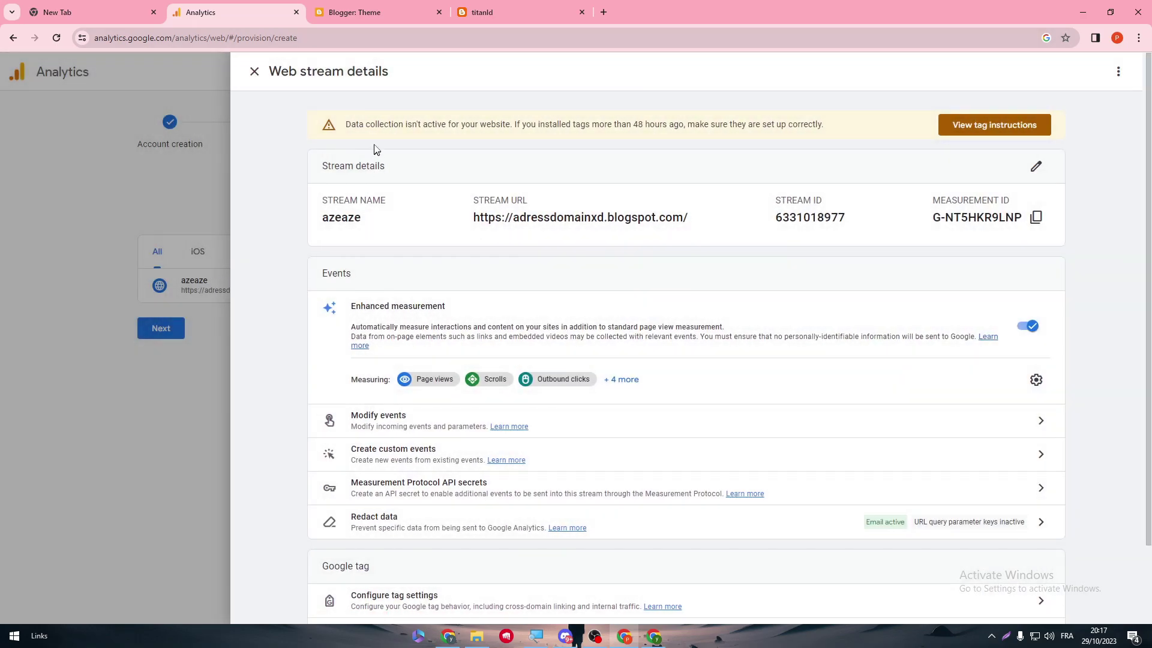
click(383, 21)
click(560, 23)
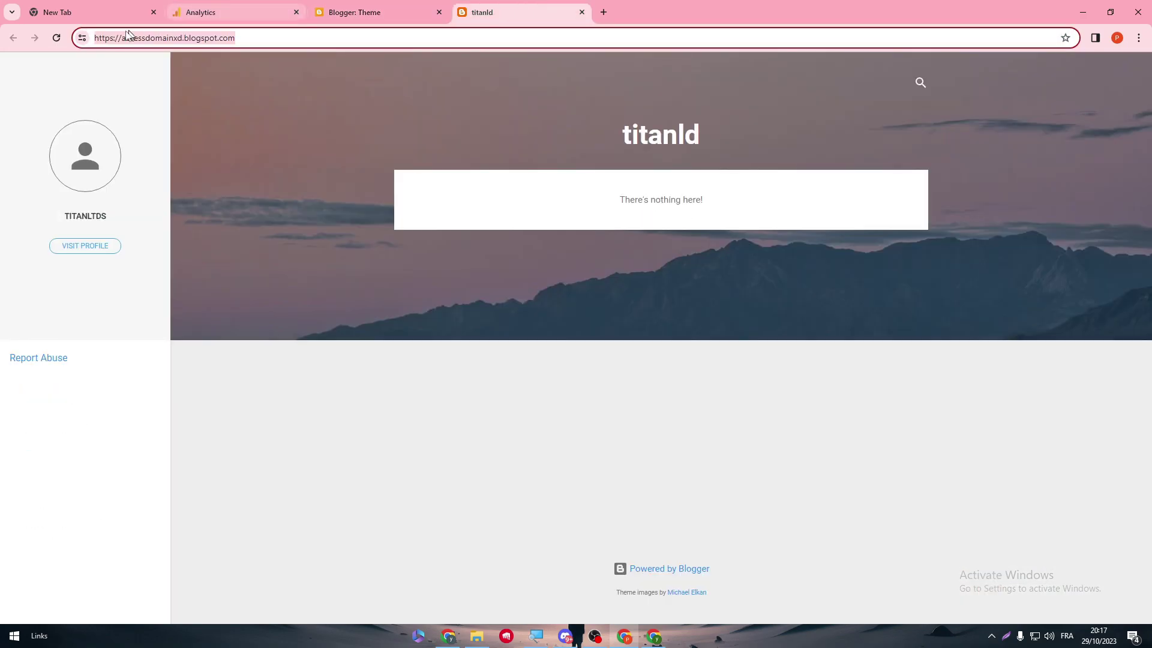
click(57, 38)
click(358, 18)
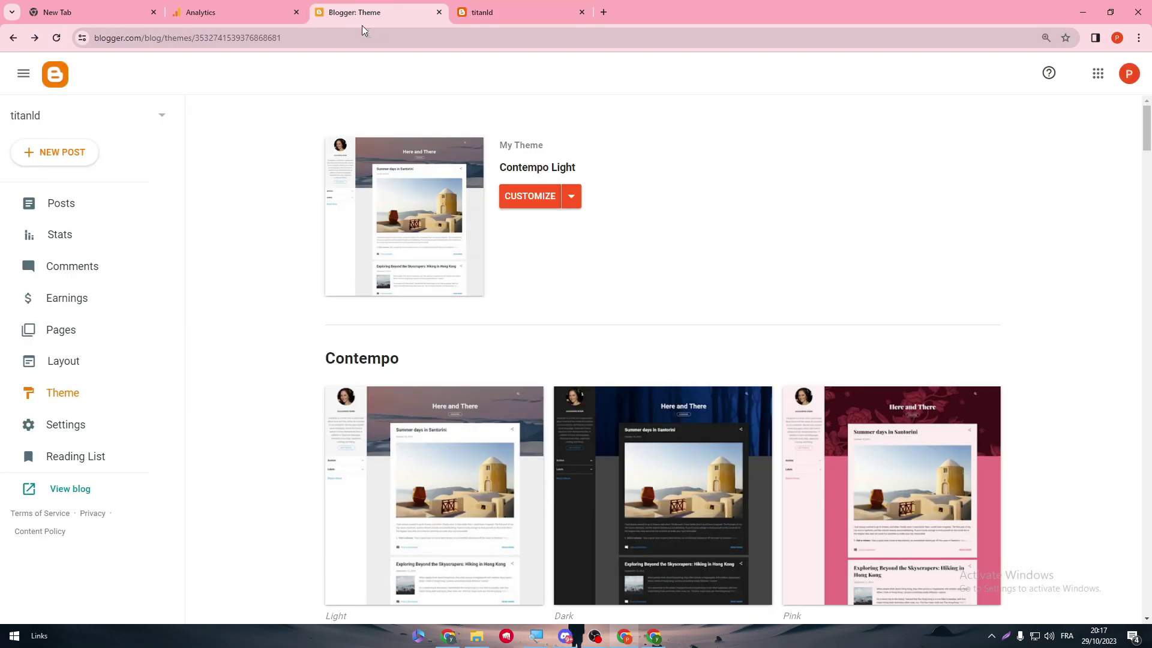
- Review the azeaze web stream details, checking its stream URL and name
click(273, 13)
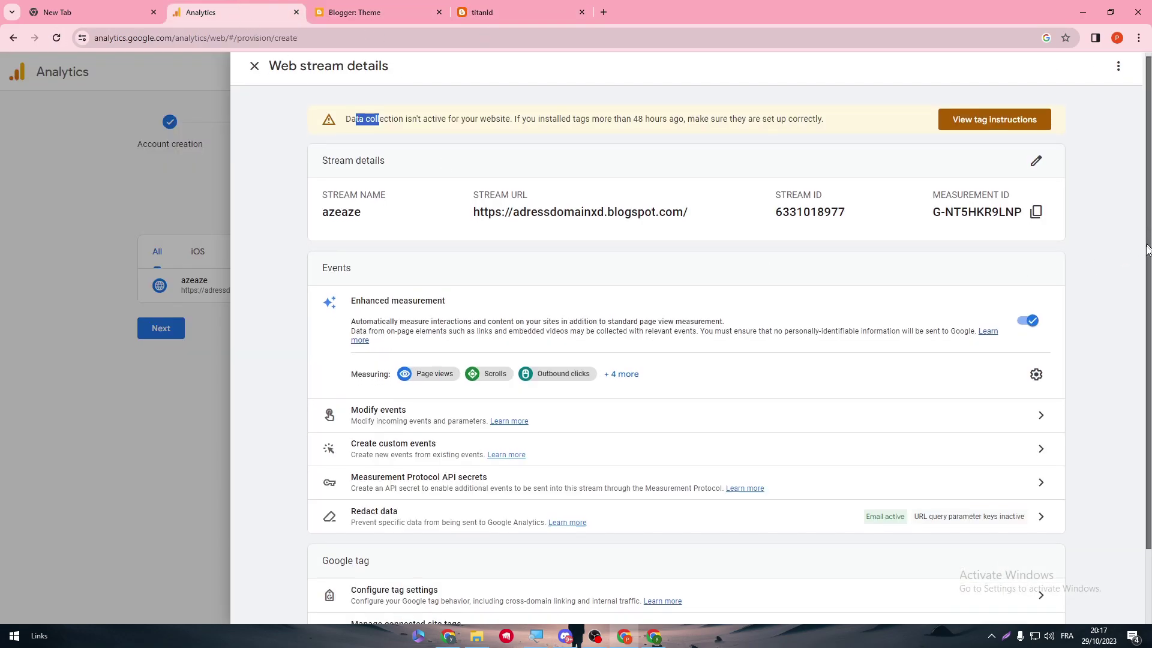
drag(1142, 241, 1133, 391)
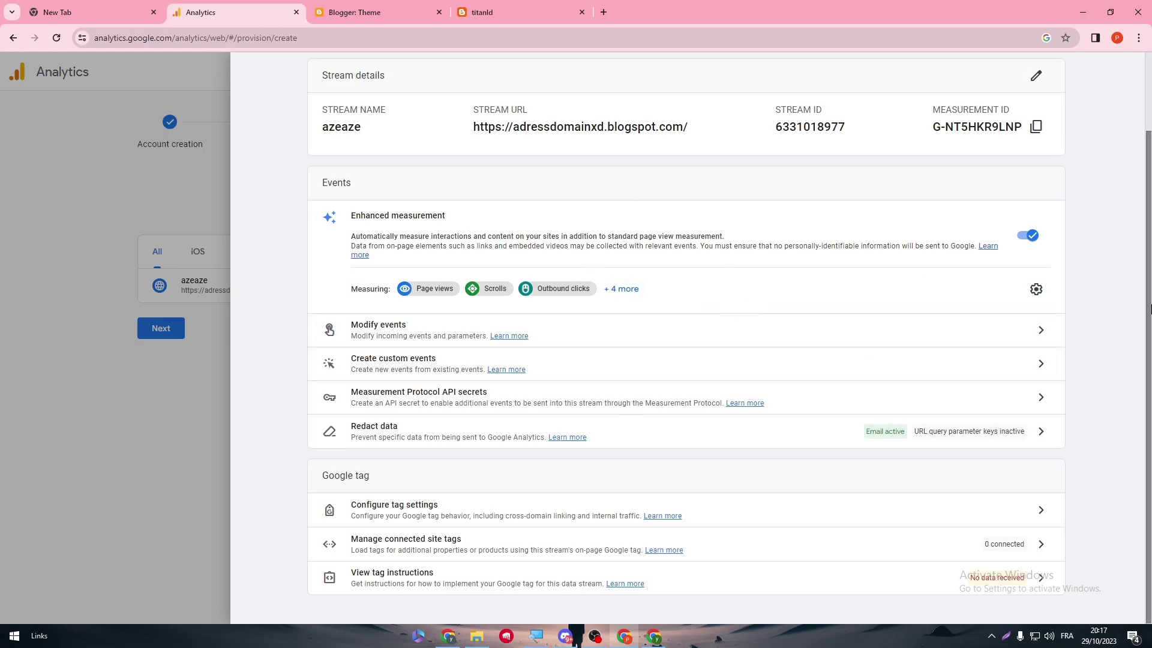
scroll(660, 180, up, 2)
drag(558, 217, 504, 217)
triple_click(498, 217)
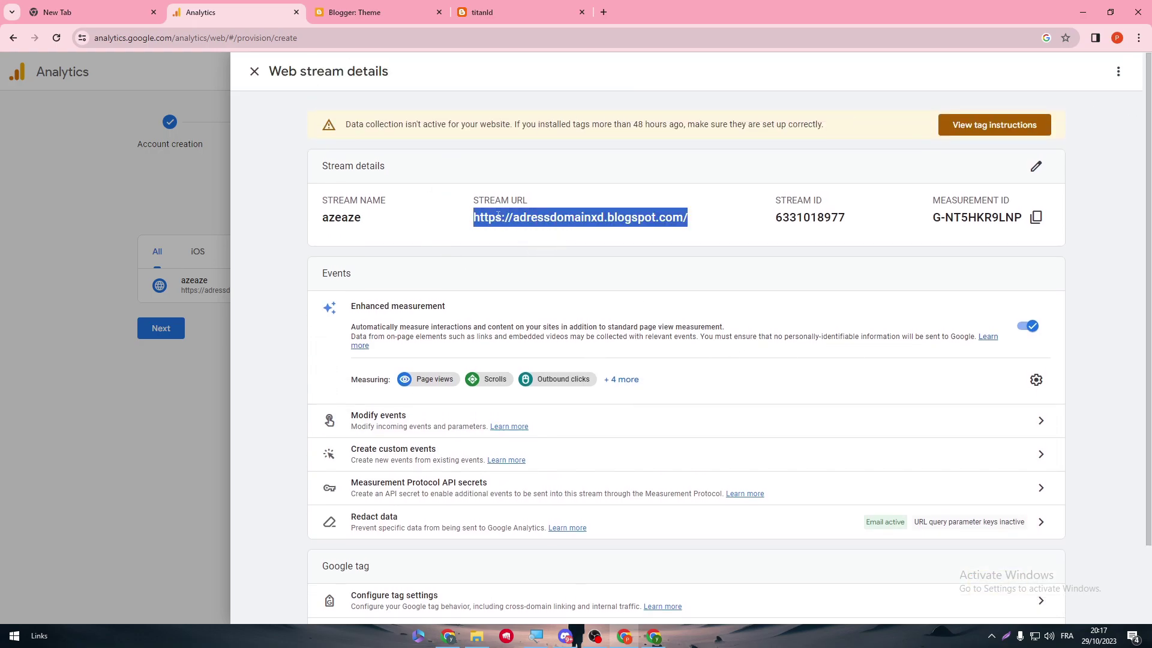
click(825, 264)
drag(379, 222, 324, 200)
click(405, 227)
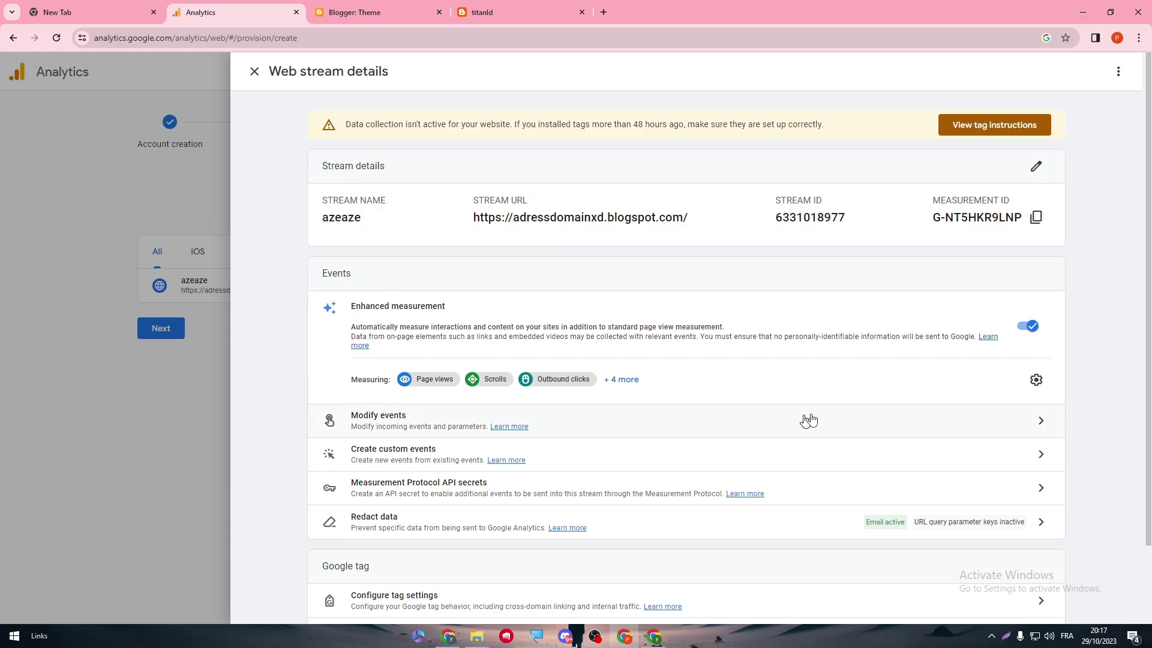
scroll(840, 414, down, 2)
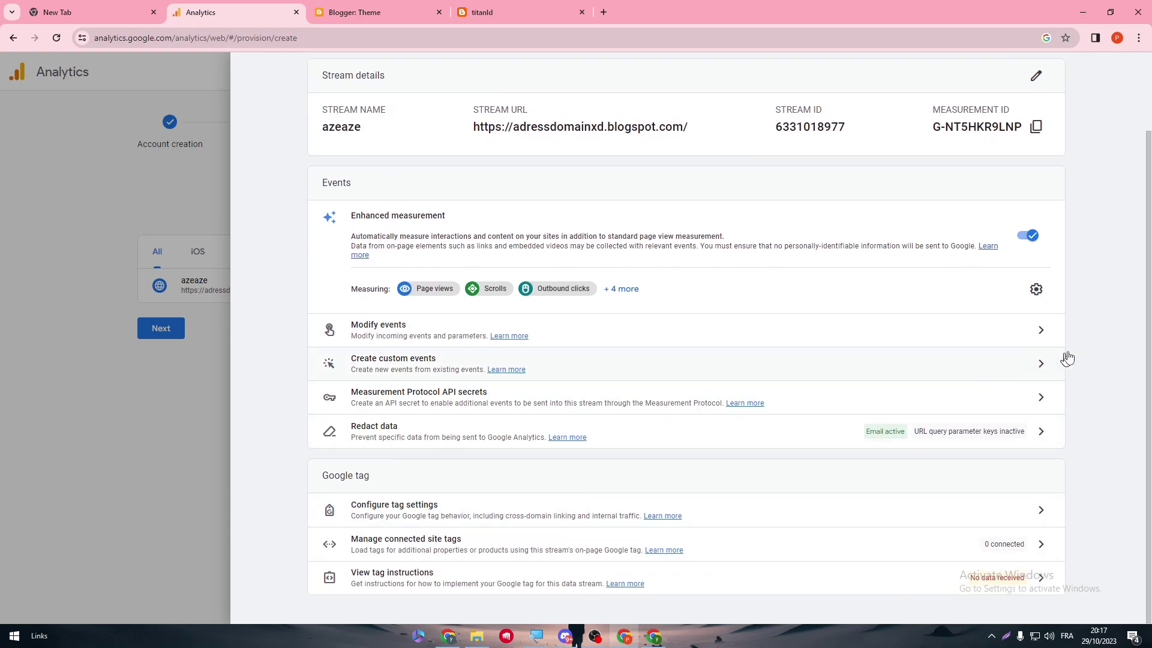
scroll(1136, 260, up, 2)
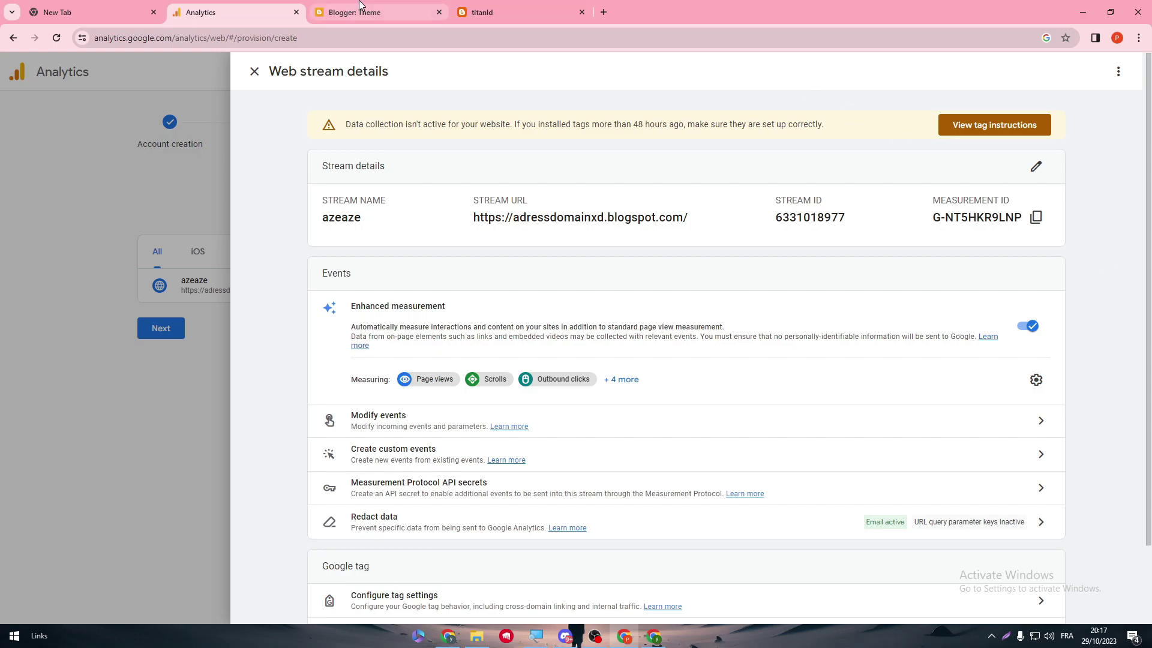
- Open a new browser tab and close the live blog and Blogger theme tabs
click(508, 6)
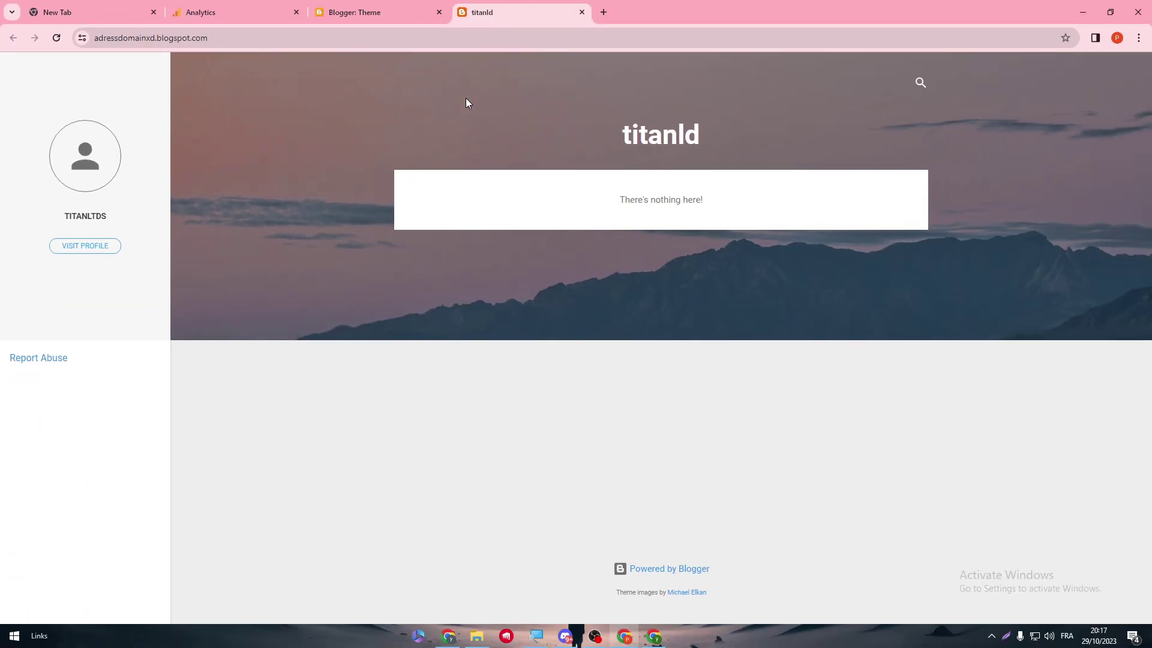
click(414, 12)
click(268, 5)
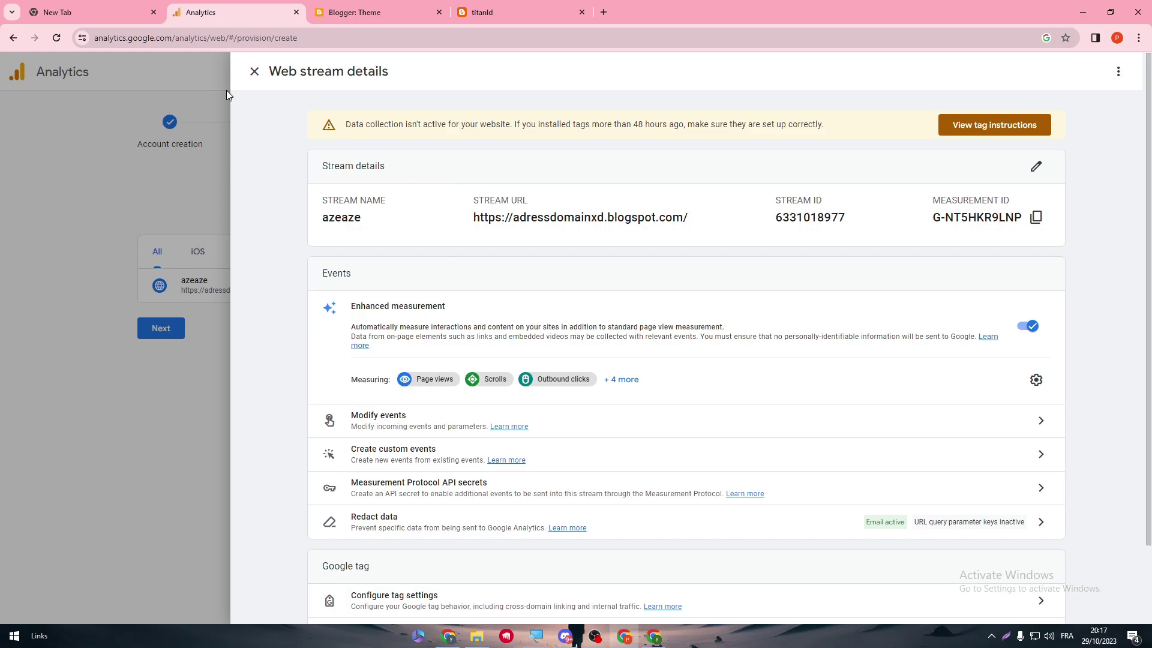
click(522, 12)
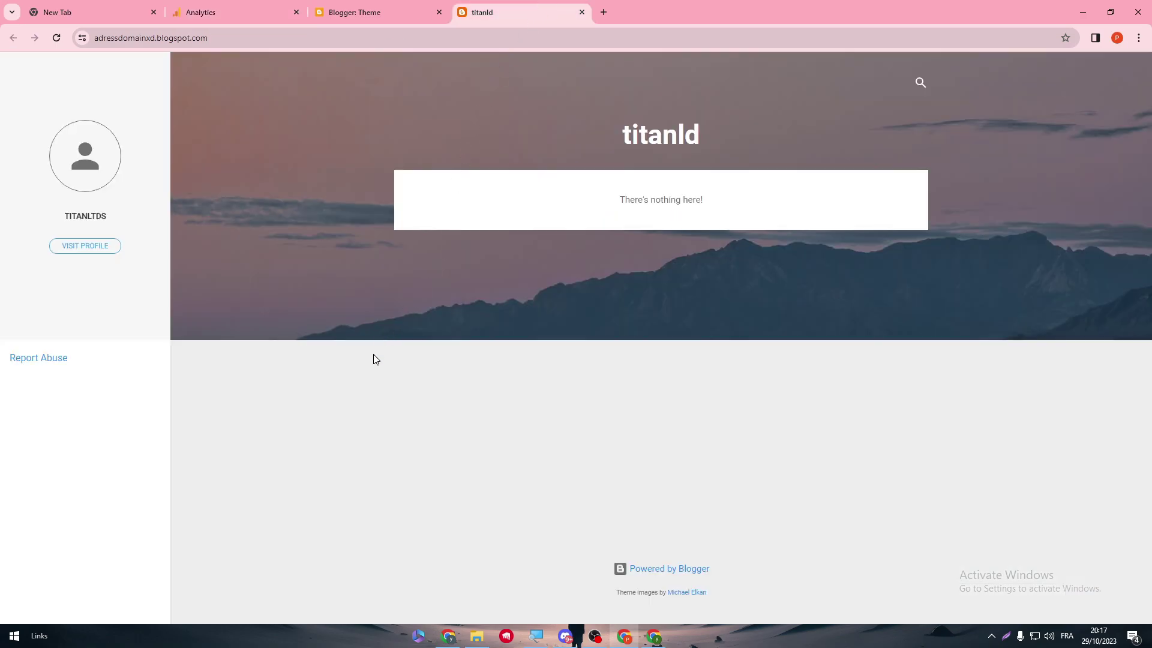
click(603, 12)
click(582, 12)
click(439, 12)
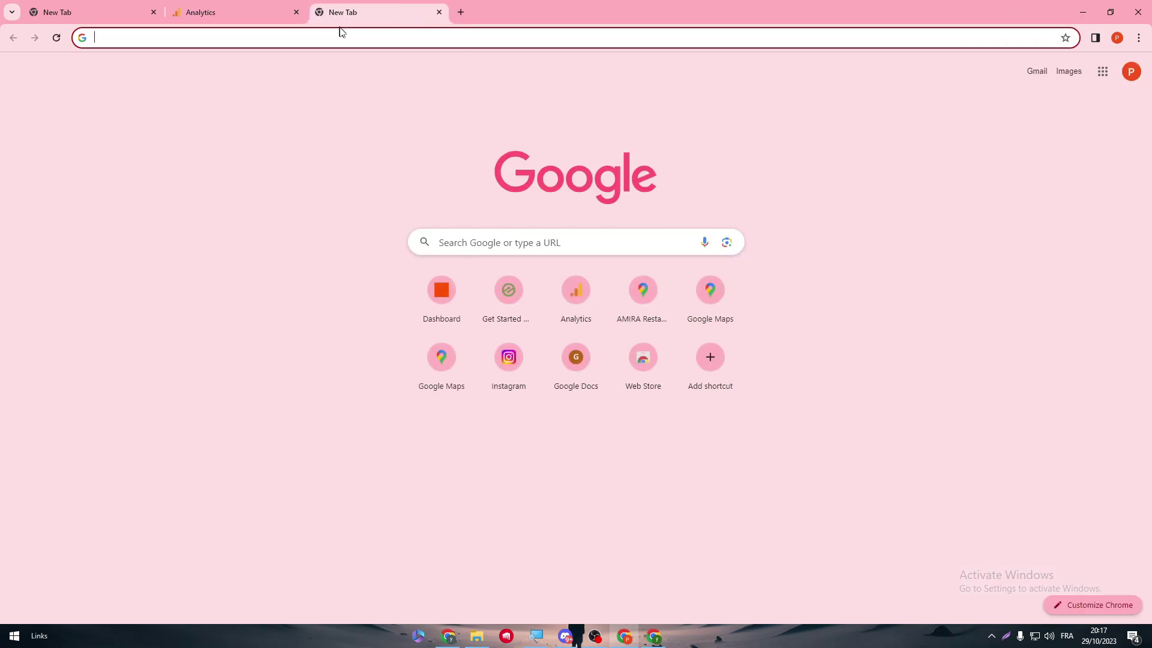
- Load Zapier with 'za' and generate a new Zap from a description mentioning google
text(za)
key(Return)
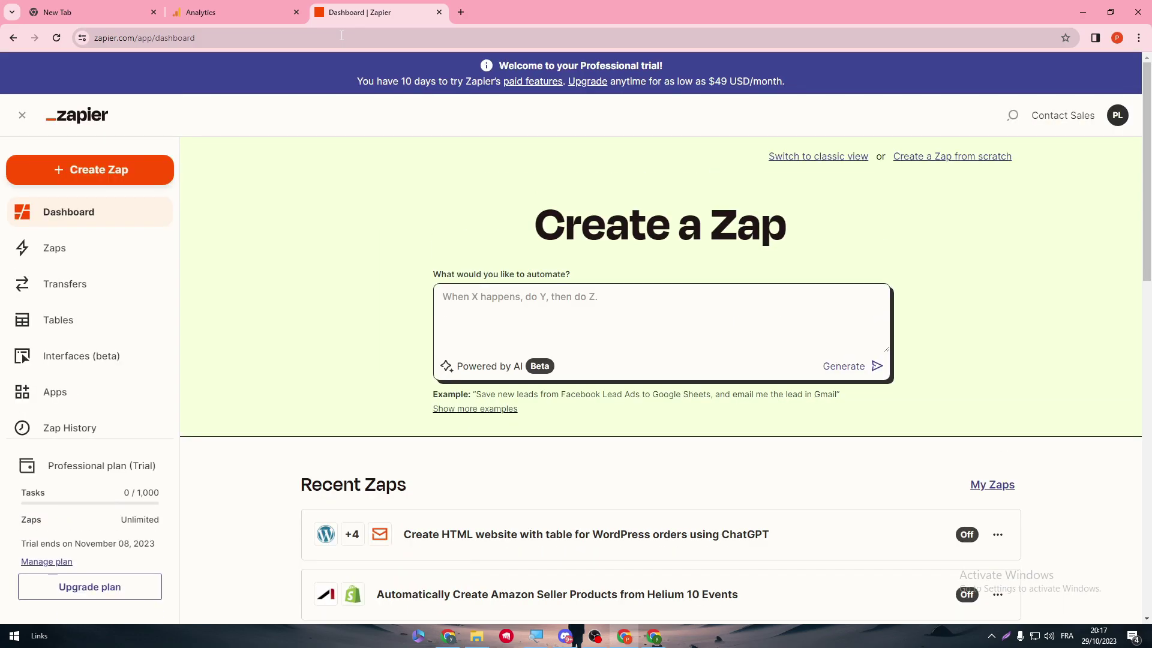
drag(565, 213, 583, 213)
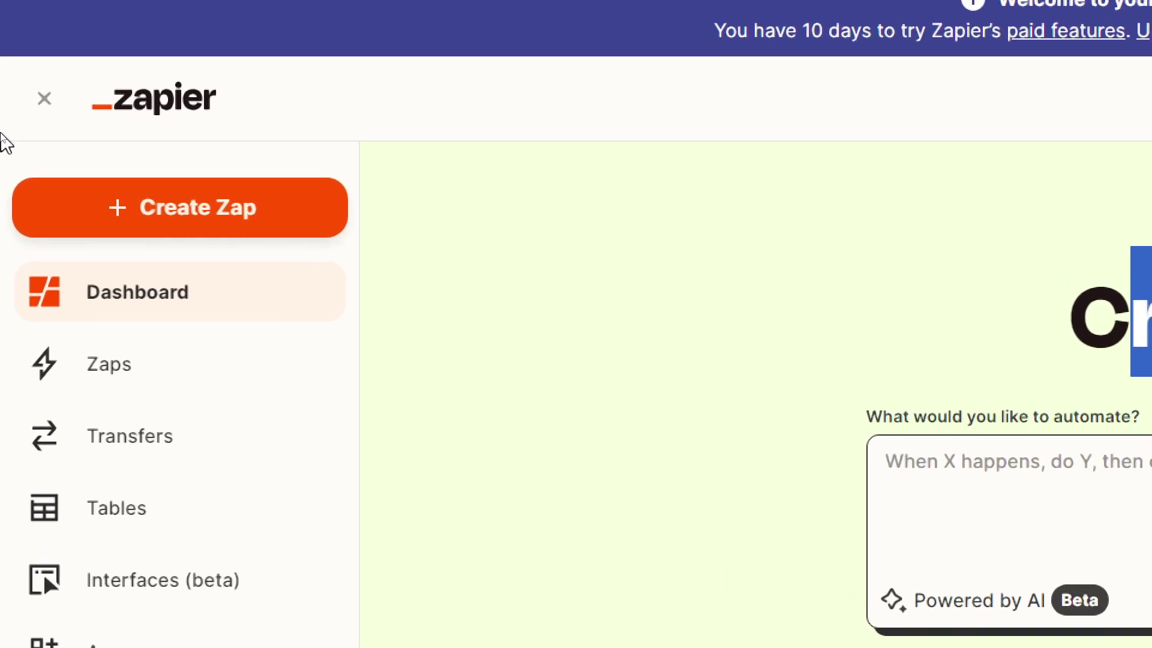
click(29, 164)
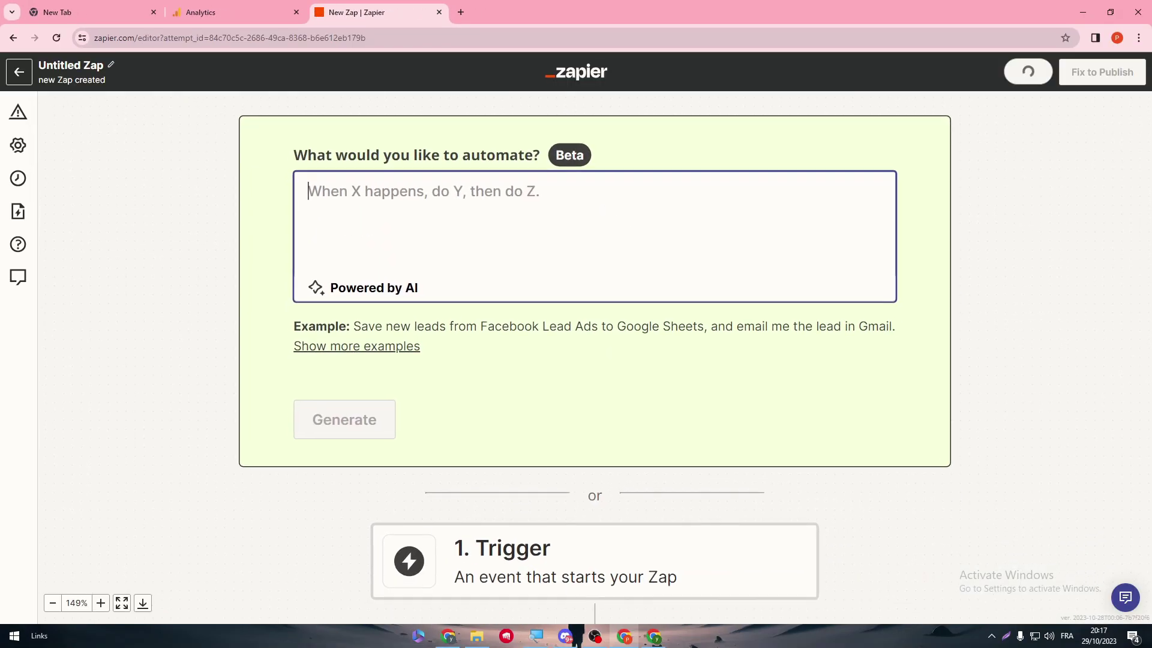
text(integrate blogger with =)
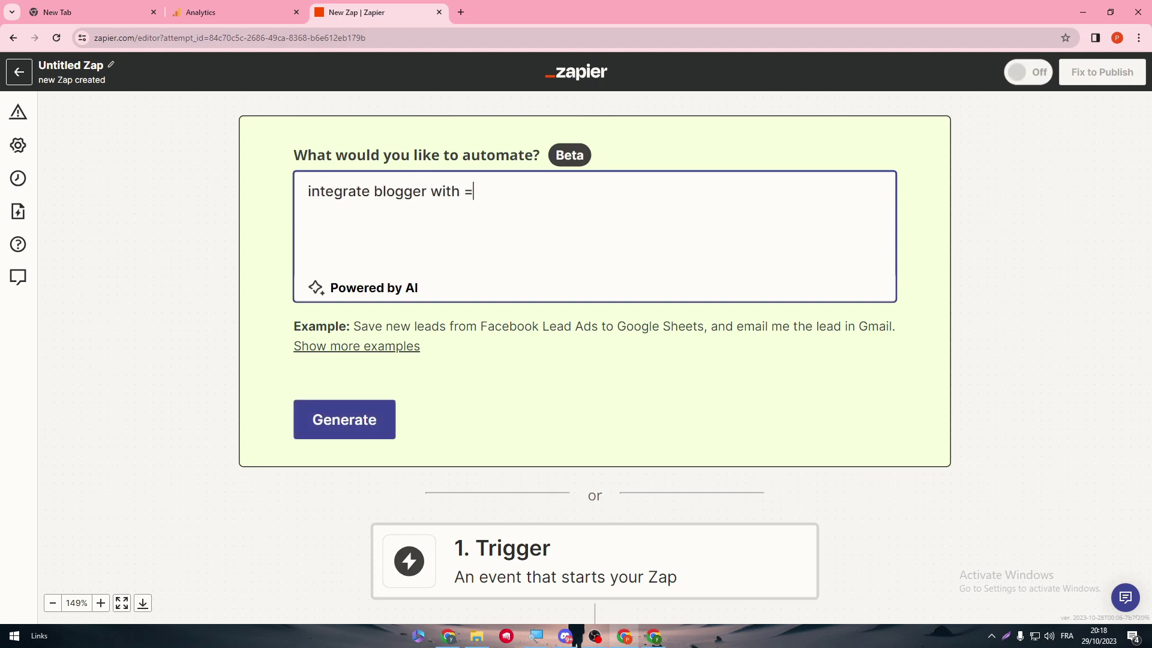
key(BackSpace)
text(google analytics)
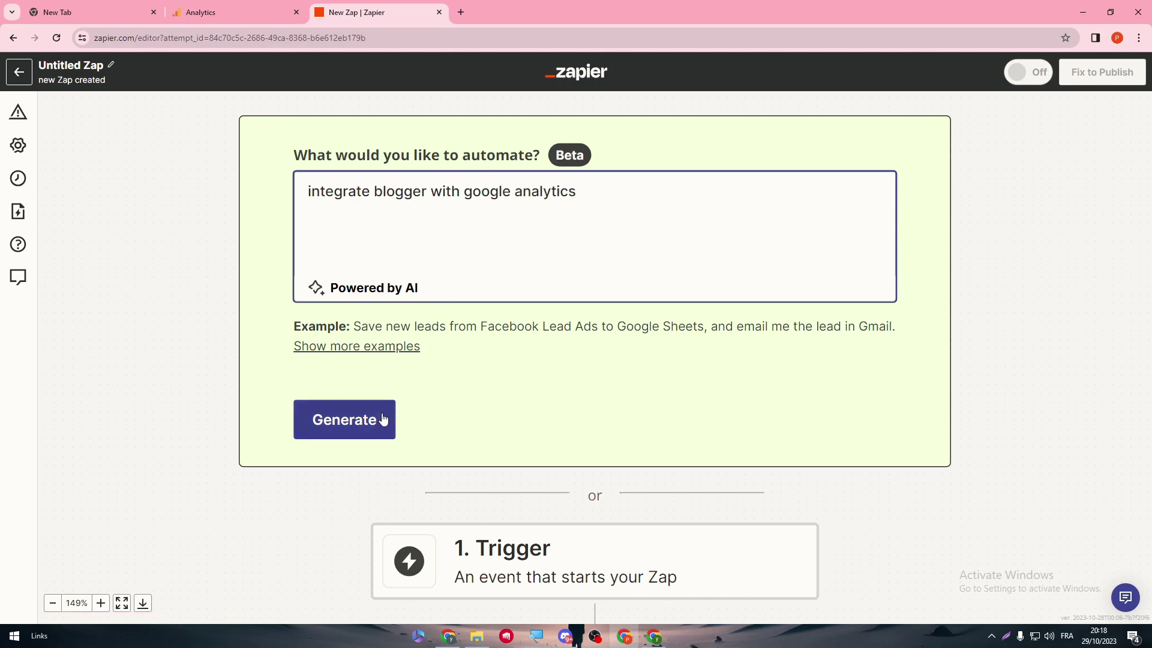
click(382, 419)
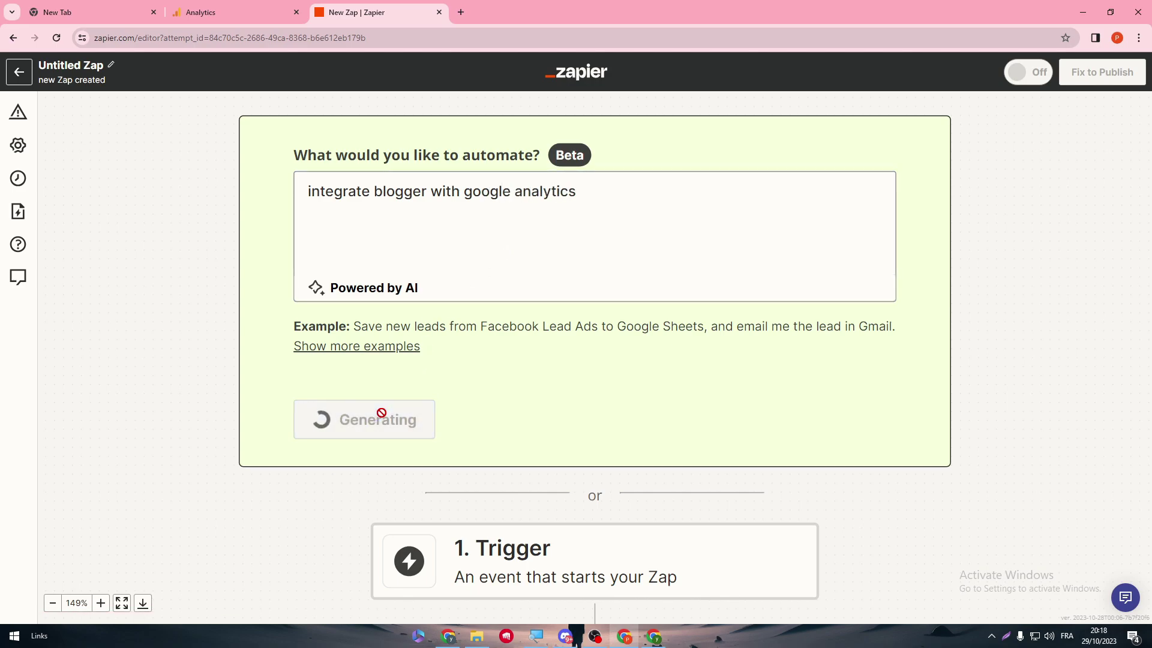
- Review the suggested steps and open the Track Blogger Posts with Google Analytics suggestion
drag(576, 192, 362, 195)
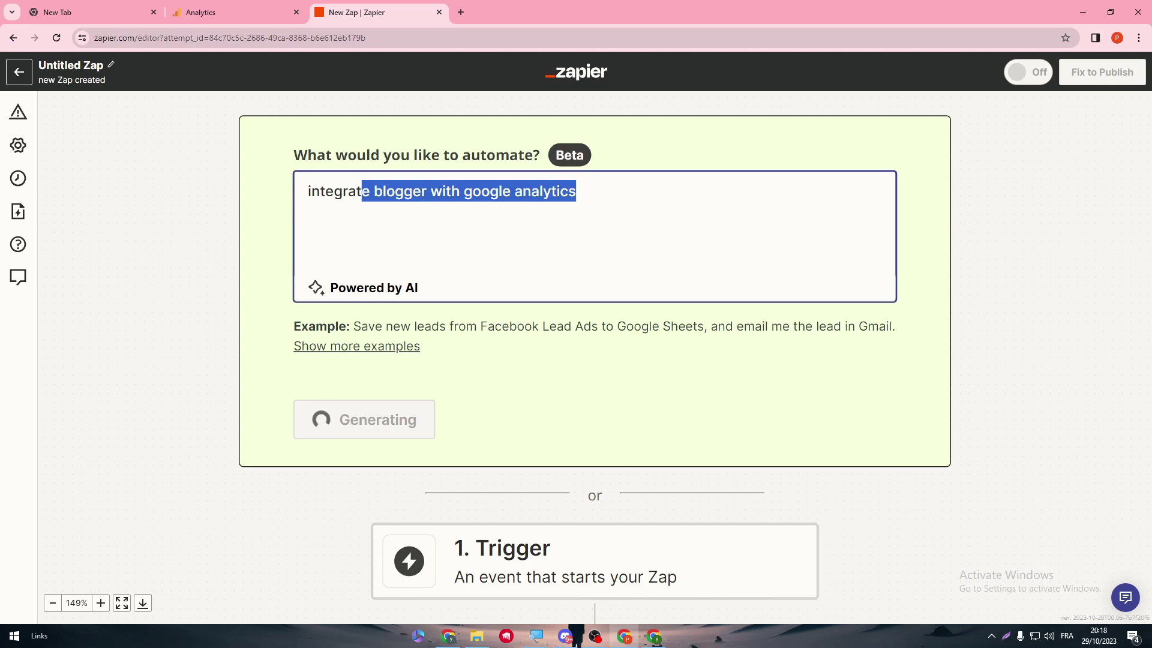
triple_click(611, 205)
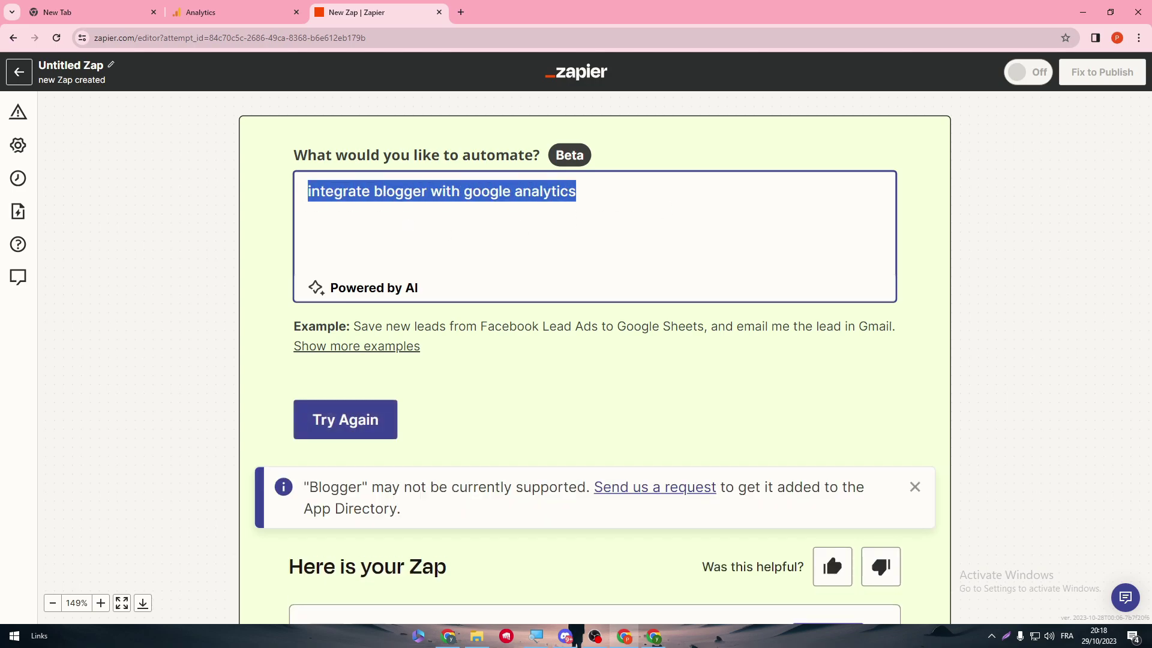
click(587, 363)
scroll(587, 365, down, 8)
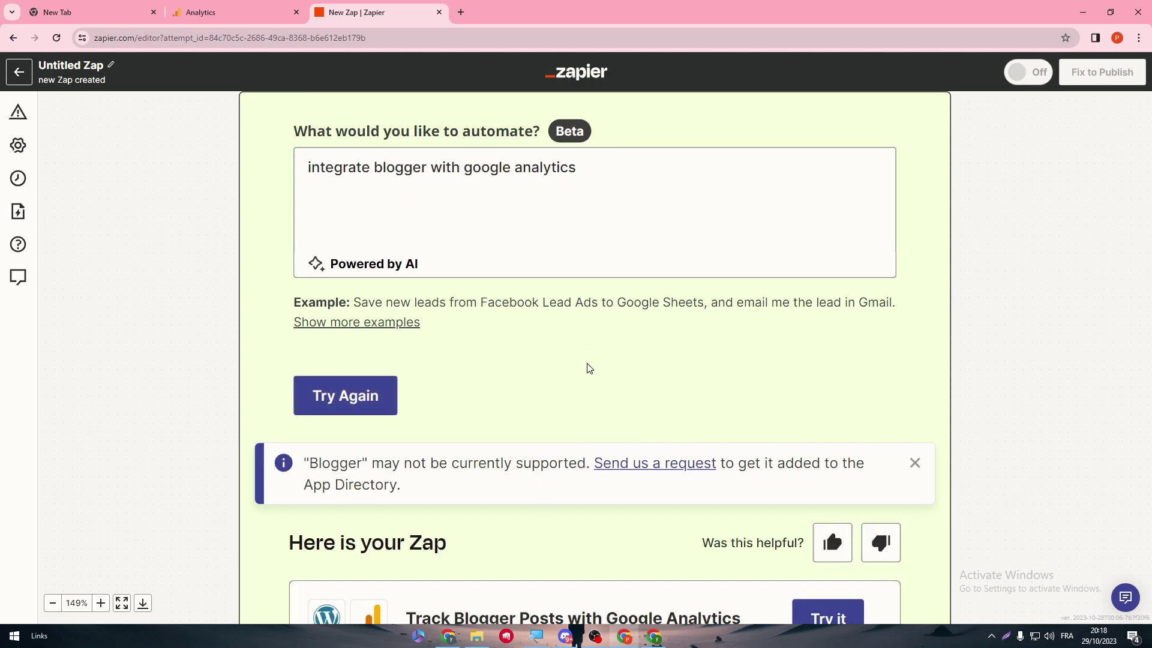
scroll(631, 213, up, 5)
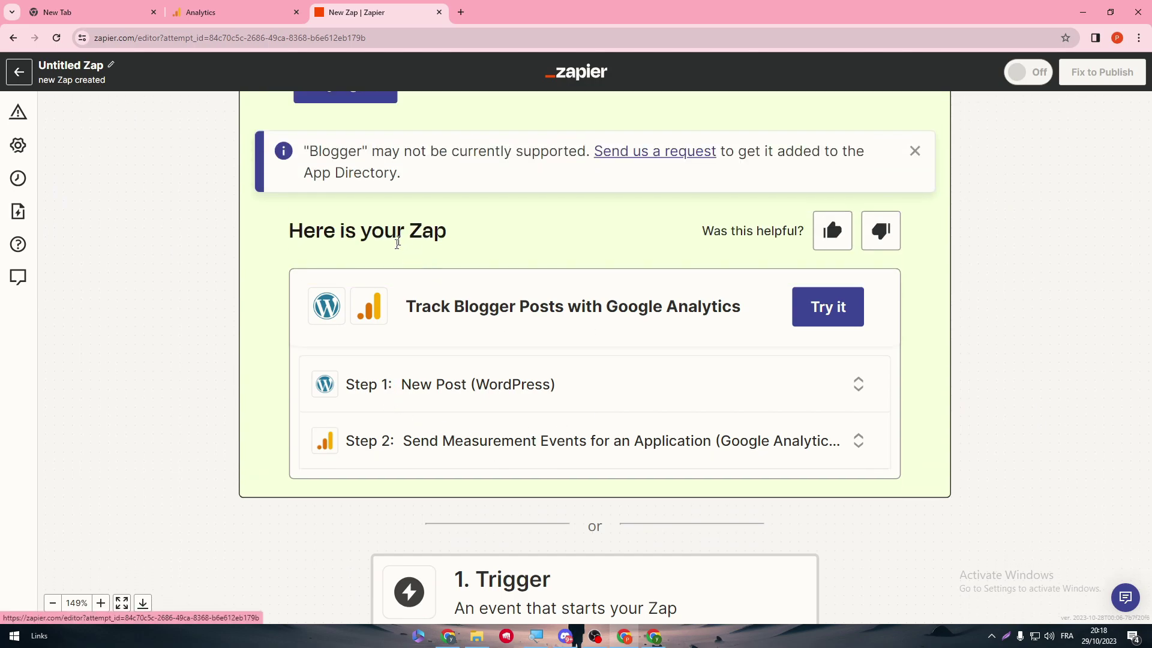
scroll(557, 329, down, 5)
drag(557, 330, 552, 411)
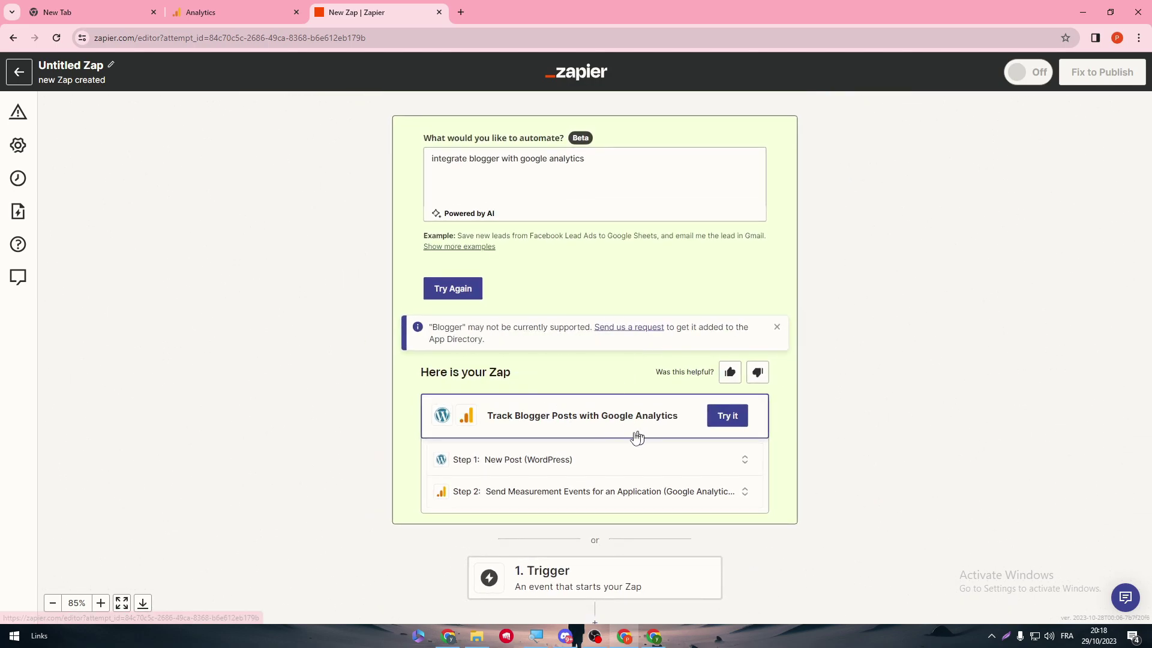
click(521, 459)
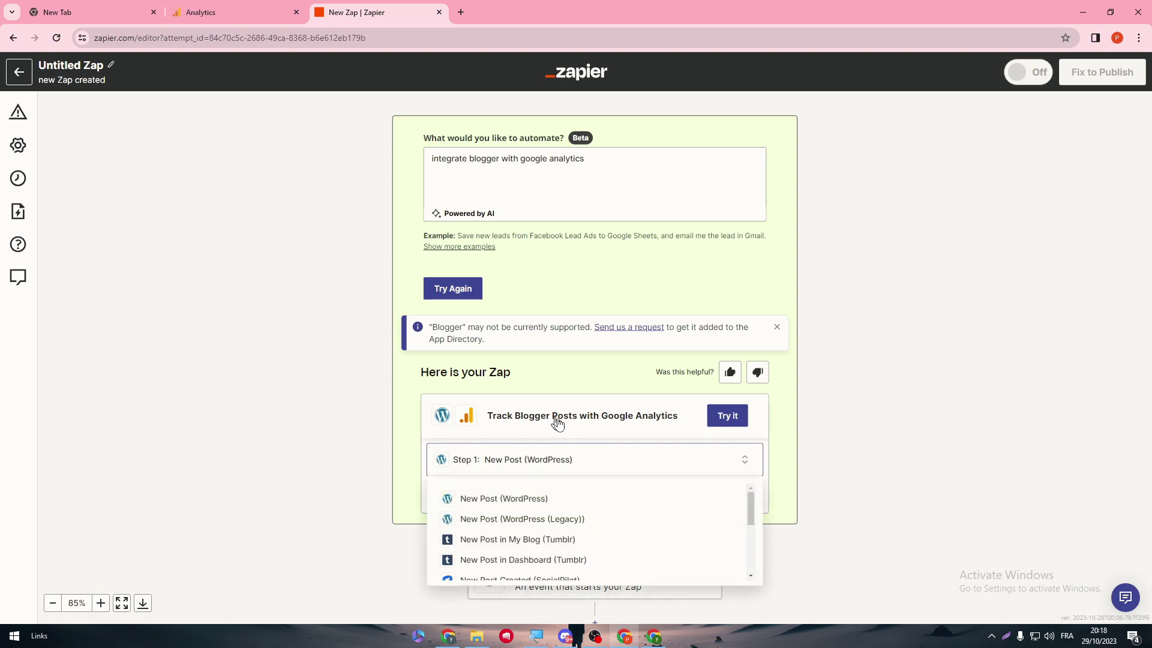
click(465, 160)
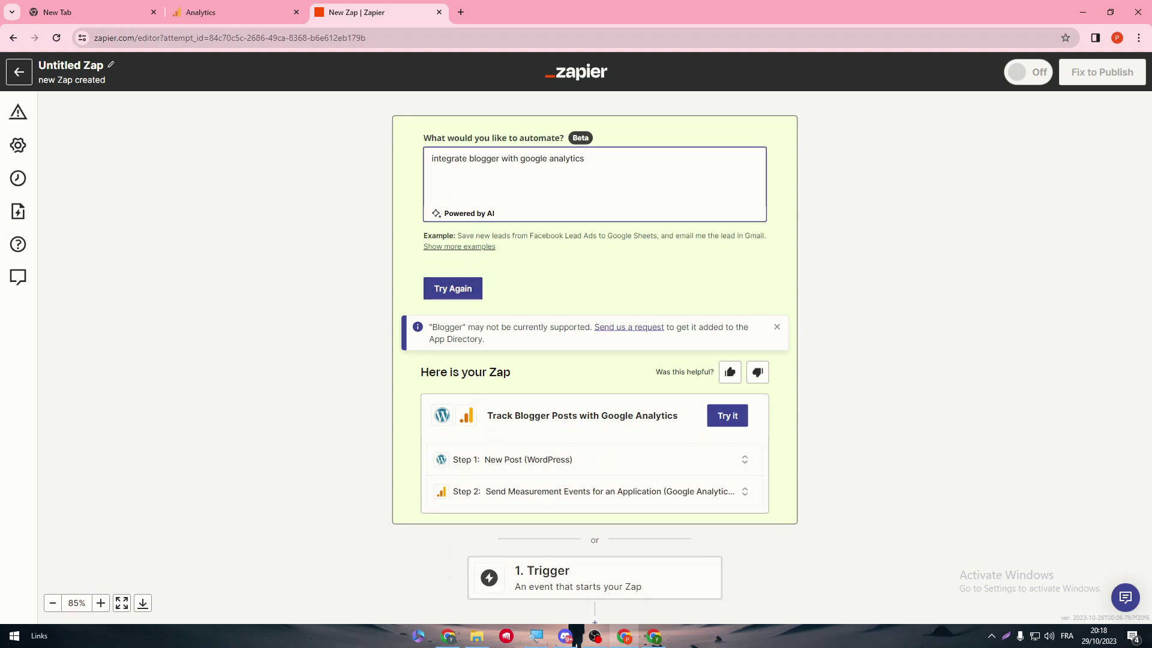
click(674, 431)
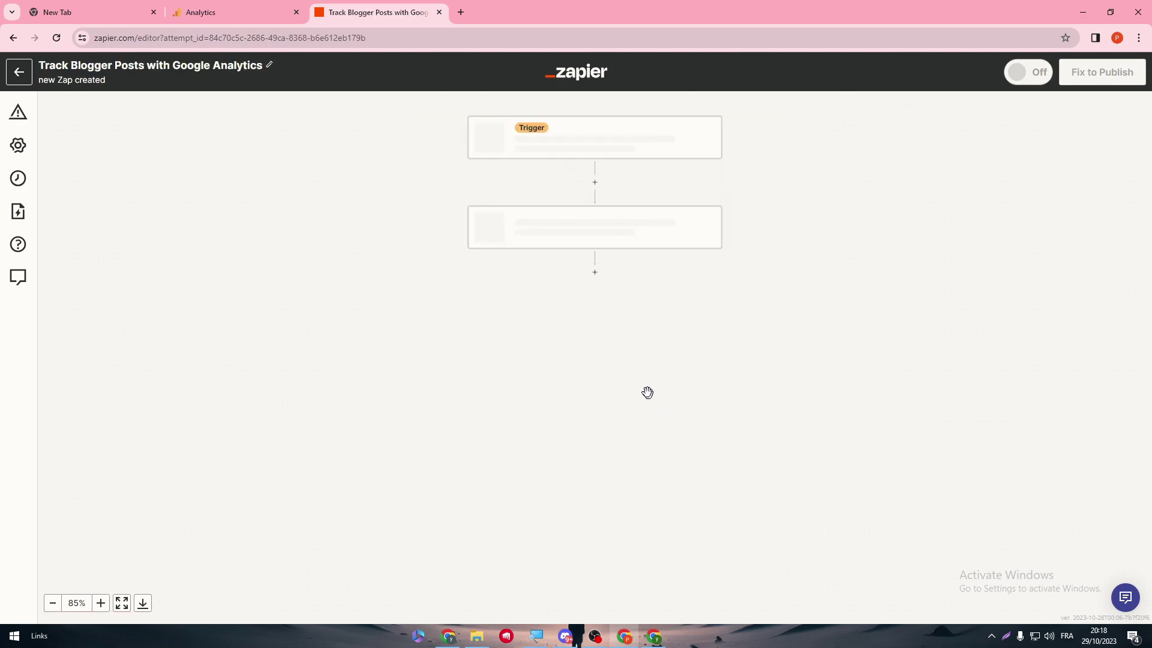
- Inspect the WordPress trigger's options menu, then restore and re-maximize the browser window
click(557, 274)
click(705, 275)
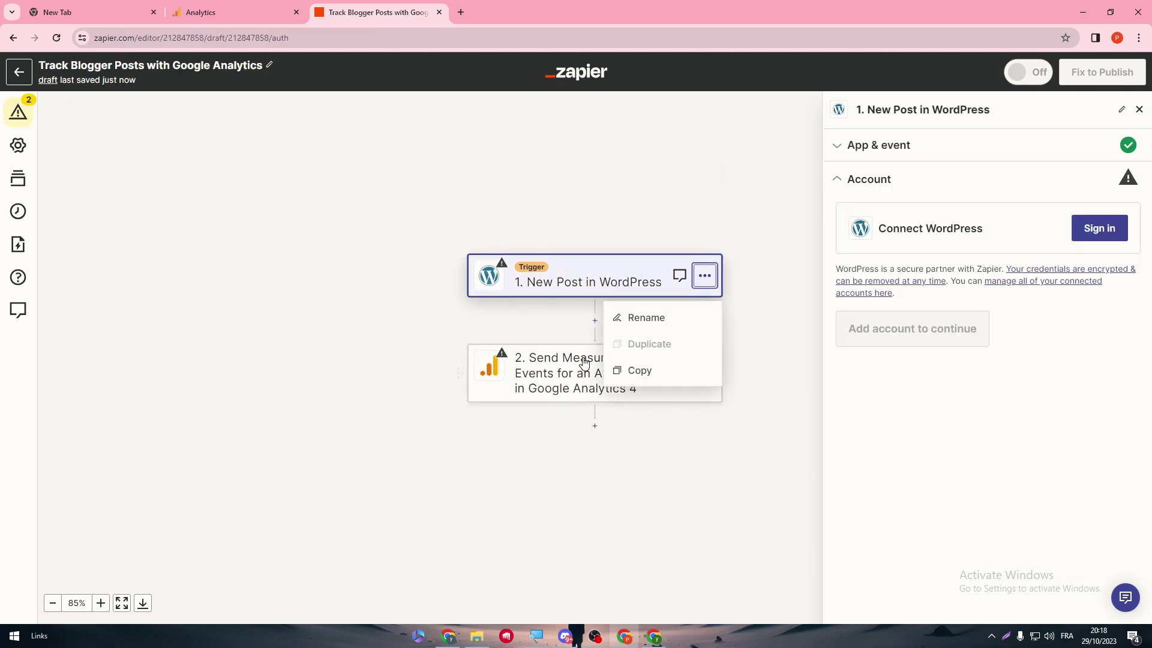
click(201, 12)
click(372, 12)
double_click(420, 14)
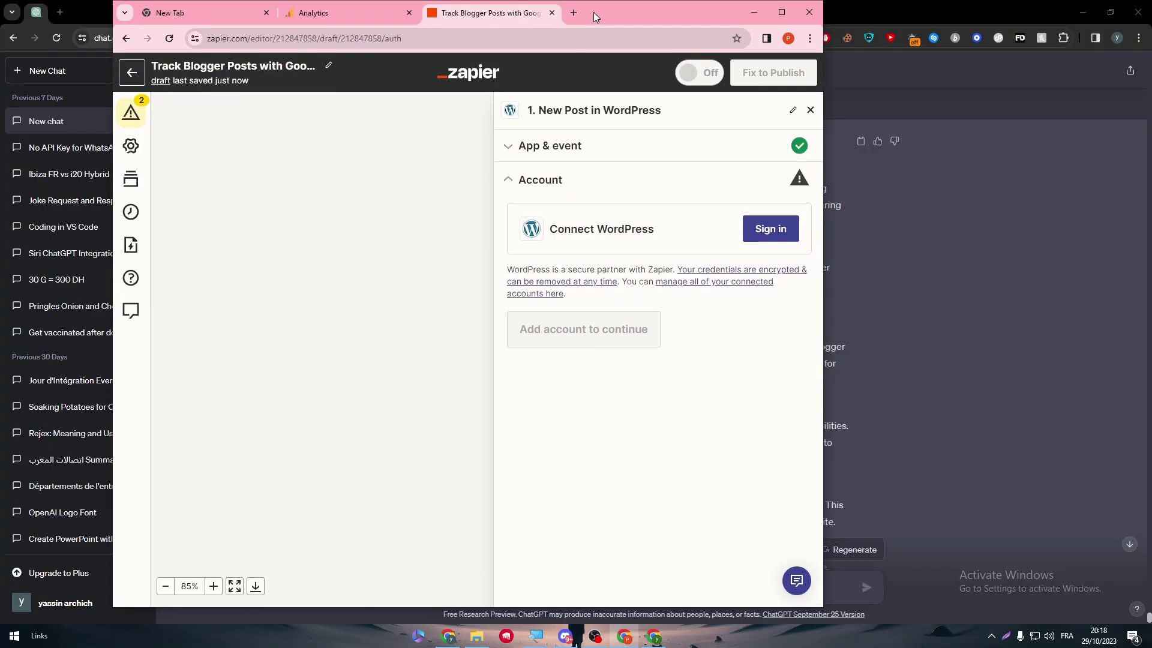
double_click(593, 12)
- Load the Zapier dashboard in a new tab by entering 'zap'
click(460, 12)
text(zap)
key(Return)
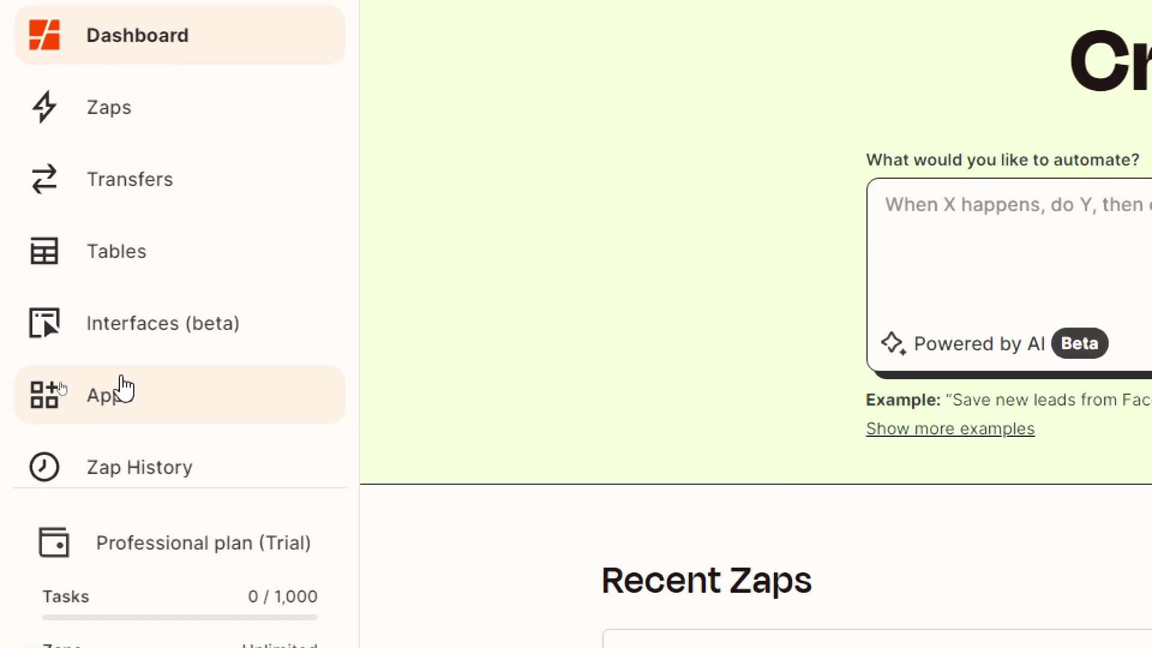
- Go to Apps and search the connected apps for 'go'
click(96, 393)
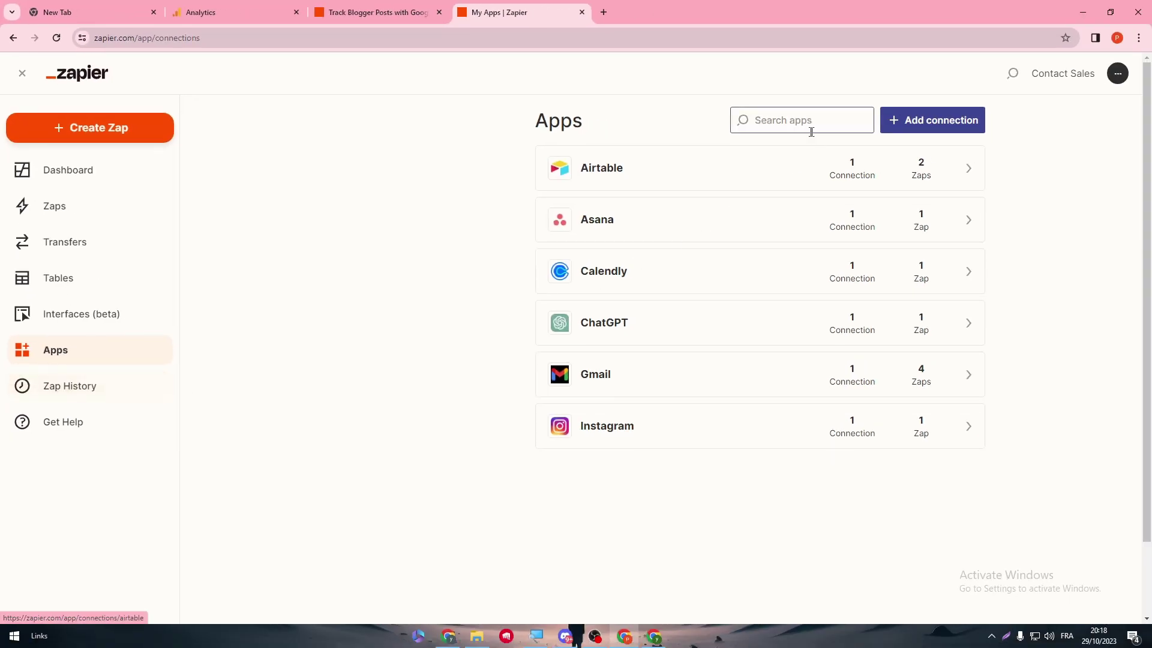
click(811, 129)
text(google)
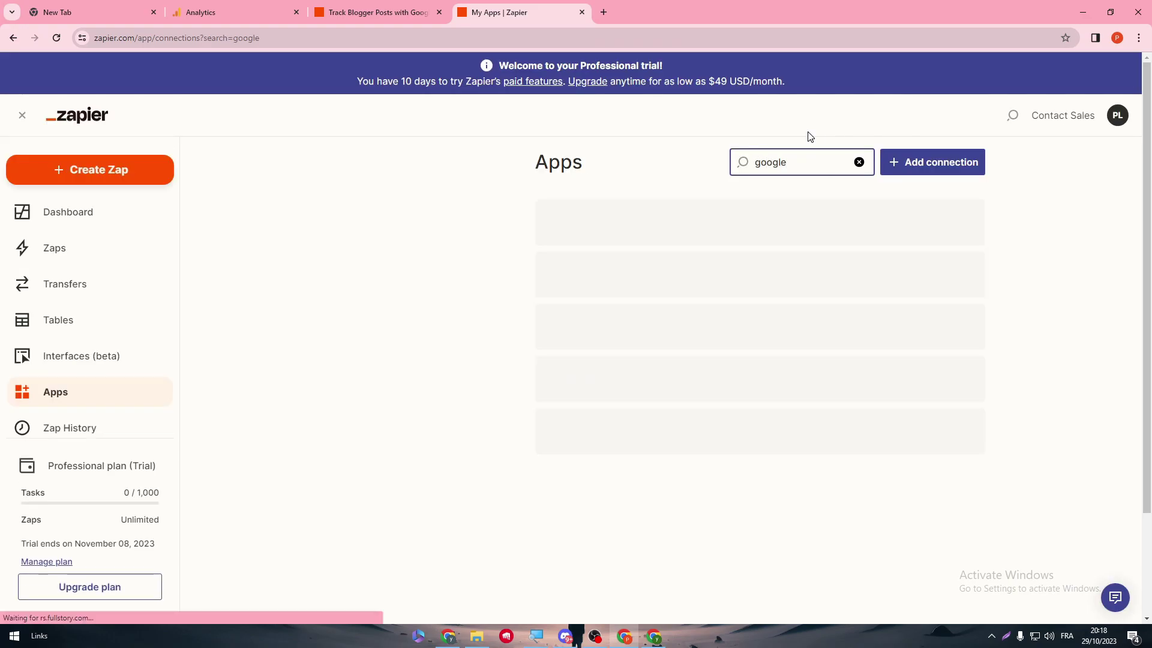
scroll(810, 137, down, 5)
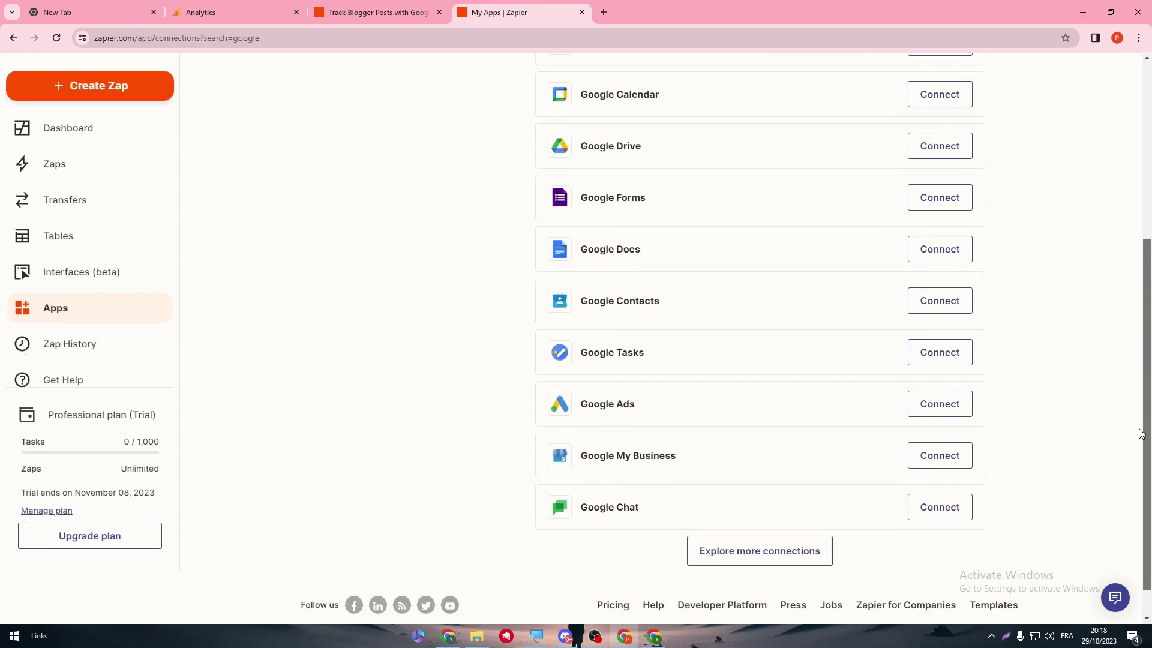
scroll(810, 136, up, 3)
scroll(1118, 452, down, 4)
scroll(1118, 453, up, 5)
- Replace the search with 'blog' and review the suggested apps when no connections match
key(ctrl+a)
text(blog)
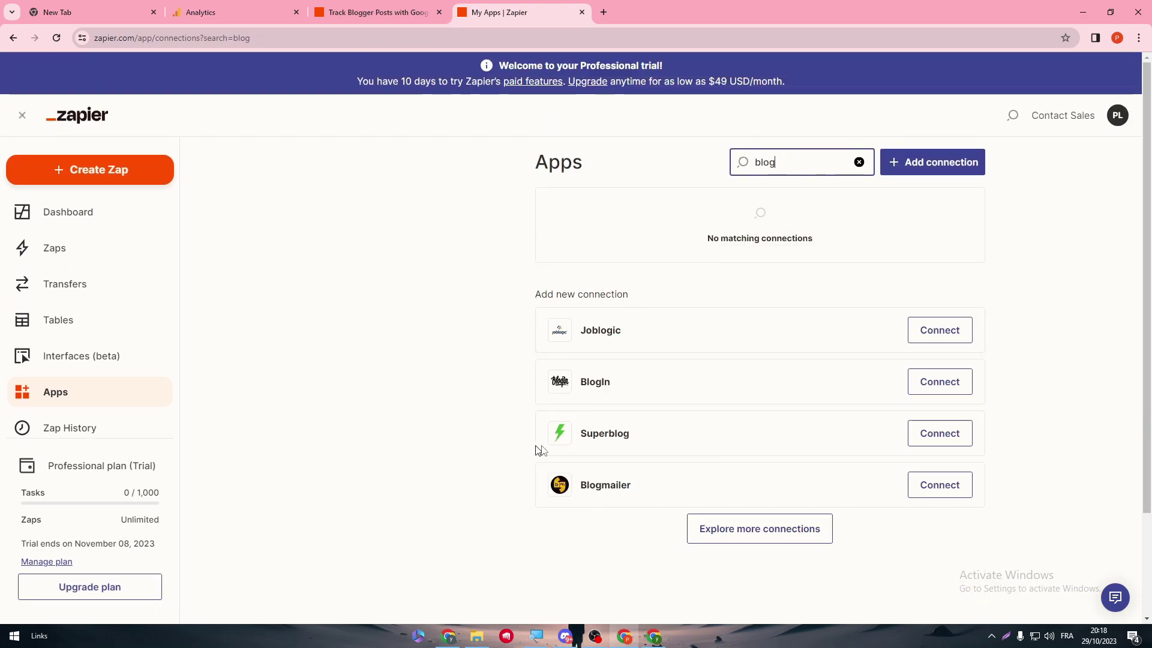
scroll(1125, 332, down, 3)
scroll(1126, 332, up, 3)
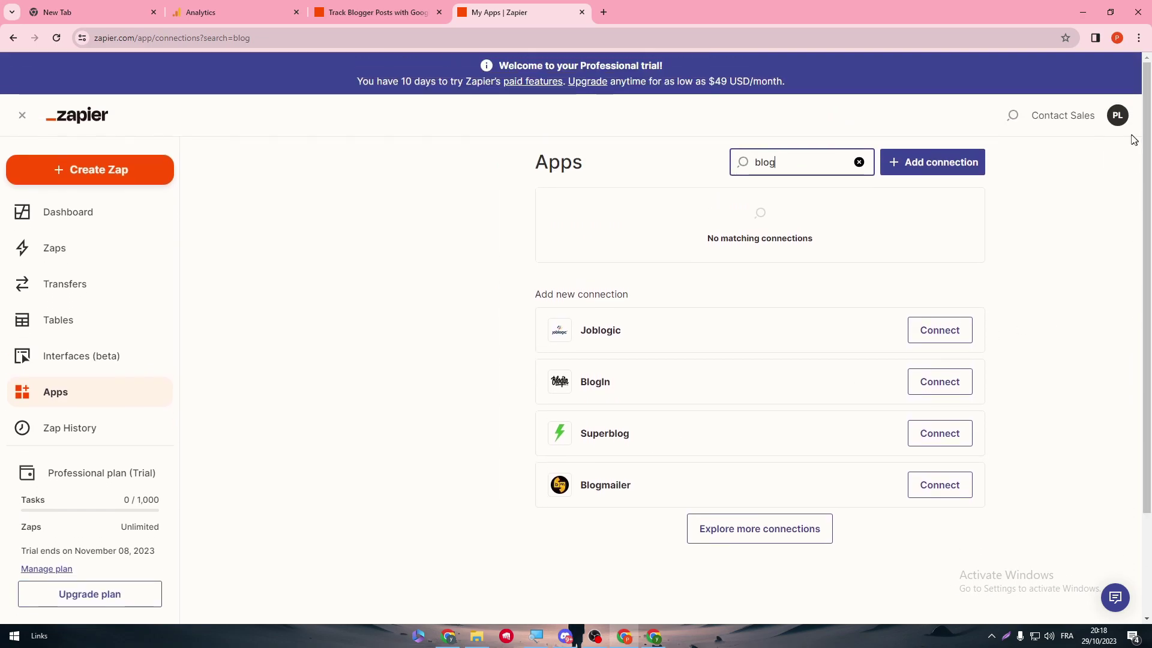
click(408, 12)
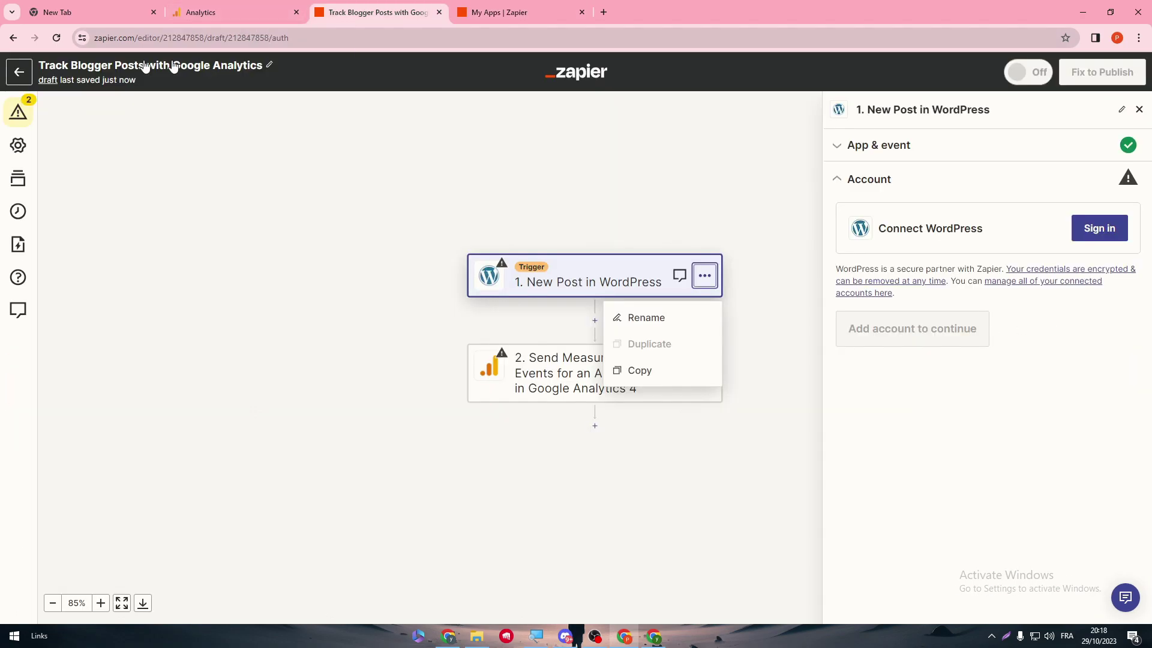
click(488, 12)
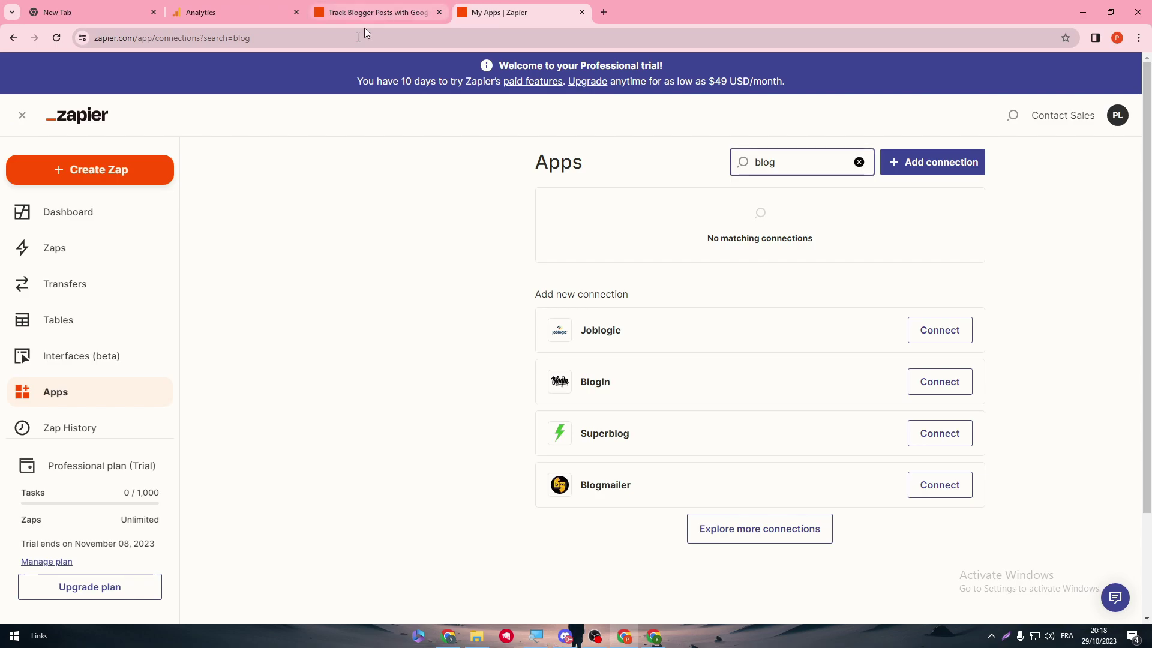
- Browse Zapier's upgrade plan pricing cards and support chat, then return to the azeaze stream details
click(68, 602)
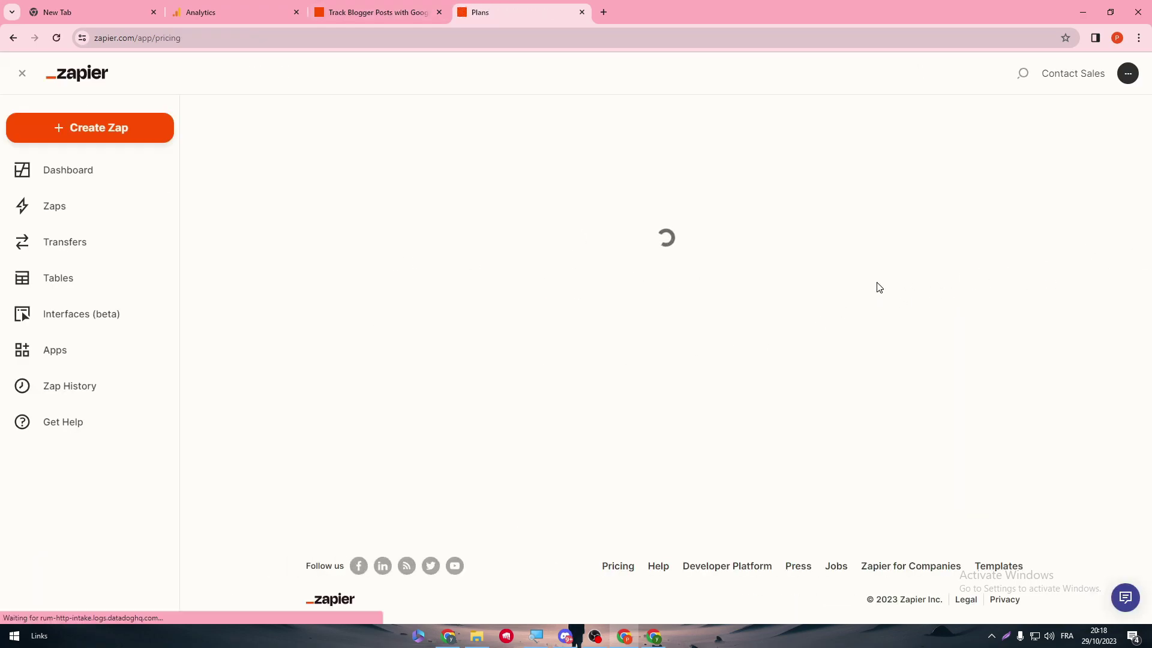
scroll(646, 146, down, 4)
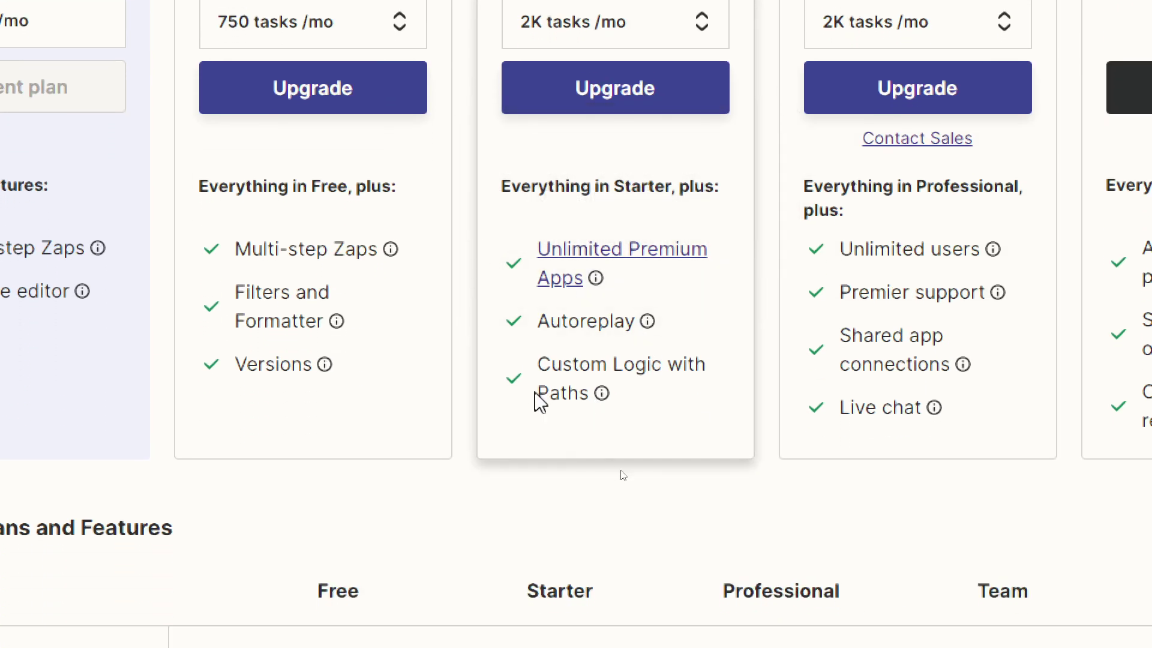
drag(540, 360, 710, 394)
click(581, 350)
drag(525, 207, 719, 191)
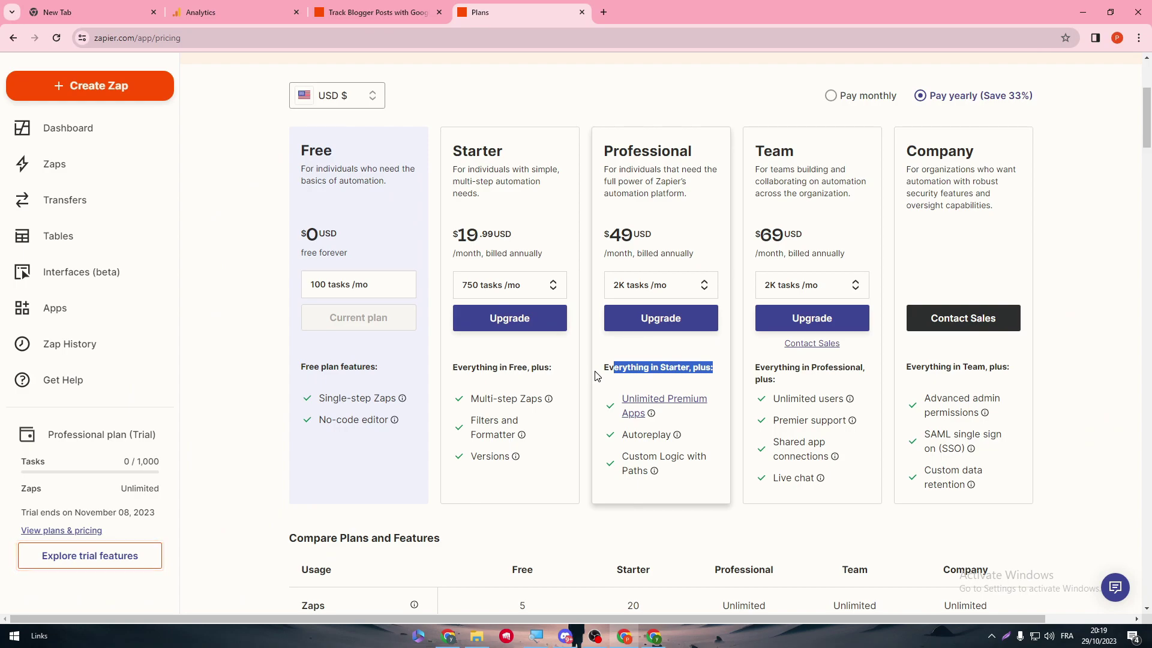
click(1115, 587)
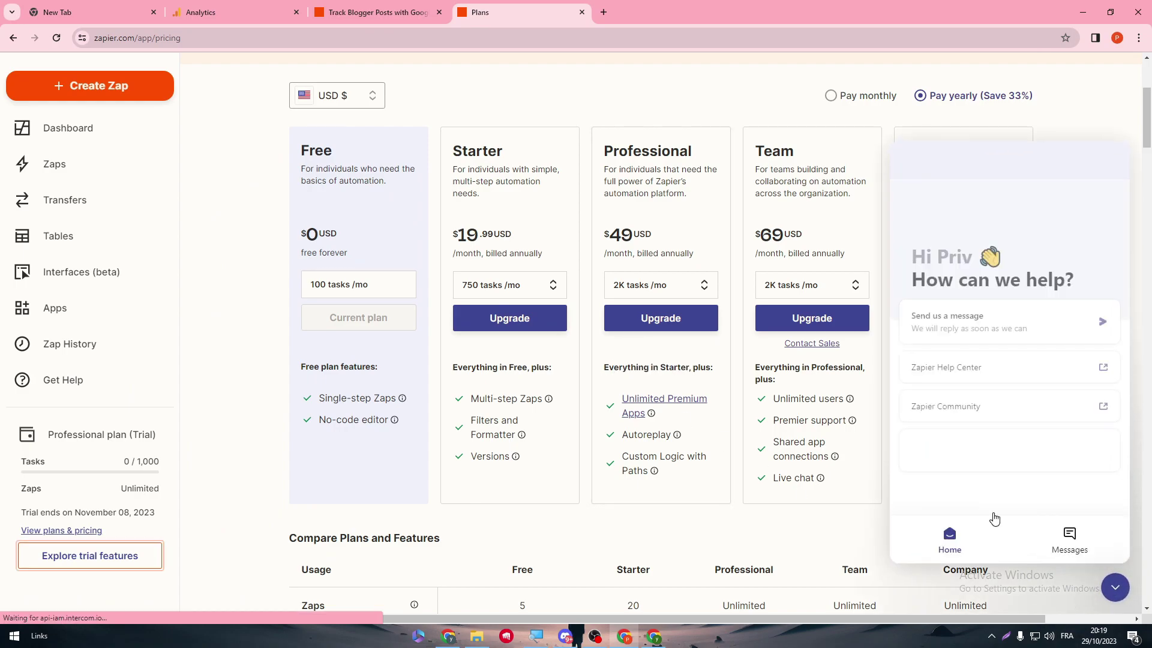
key(ctrl+shift+Tab)
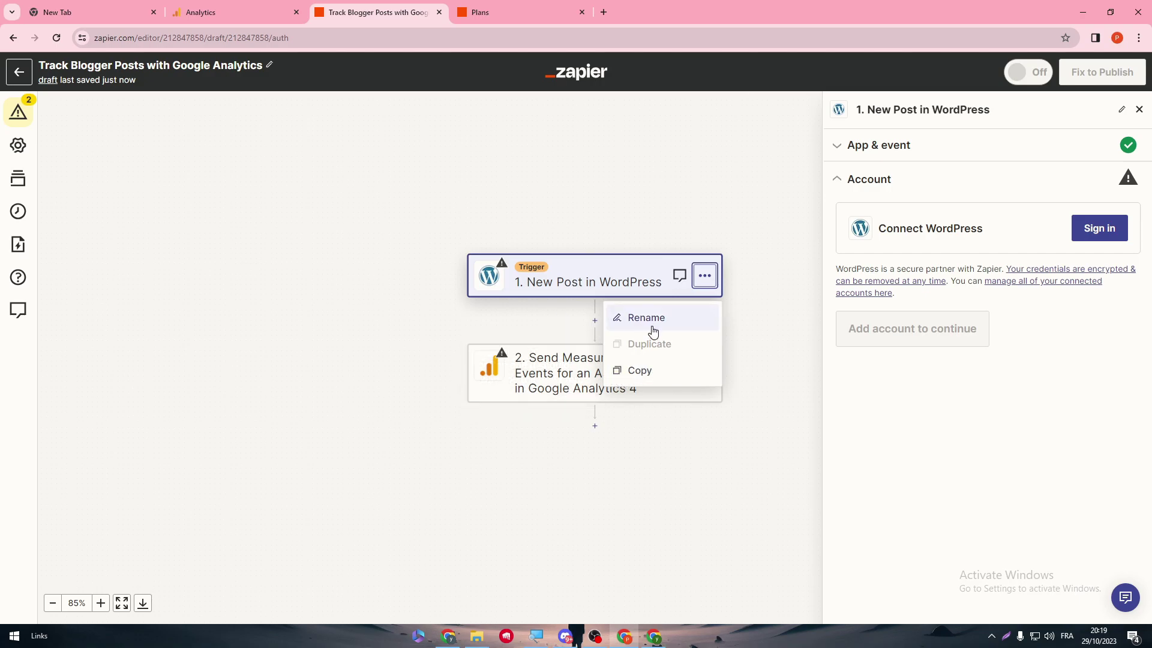
click(240, 8)
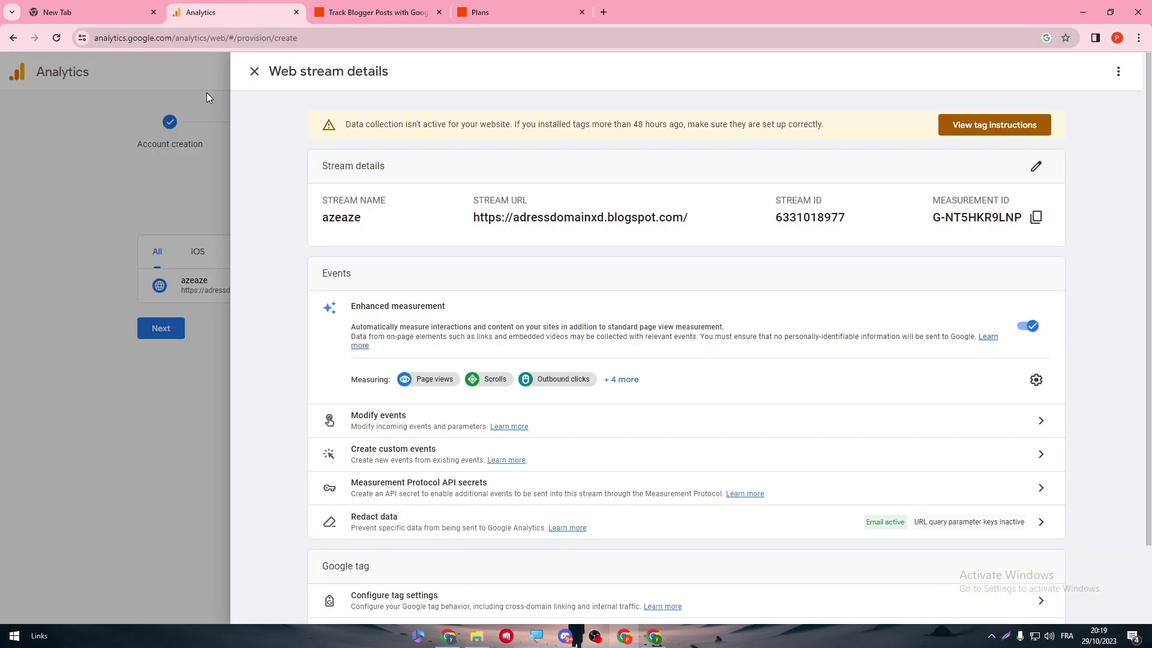
- Close the azeaze stream details, reopen and close them, then press Next to reach Data collection is pending
click(253, 72)
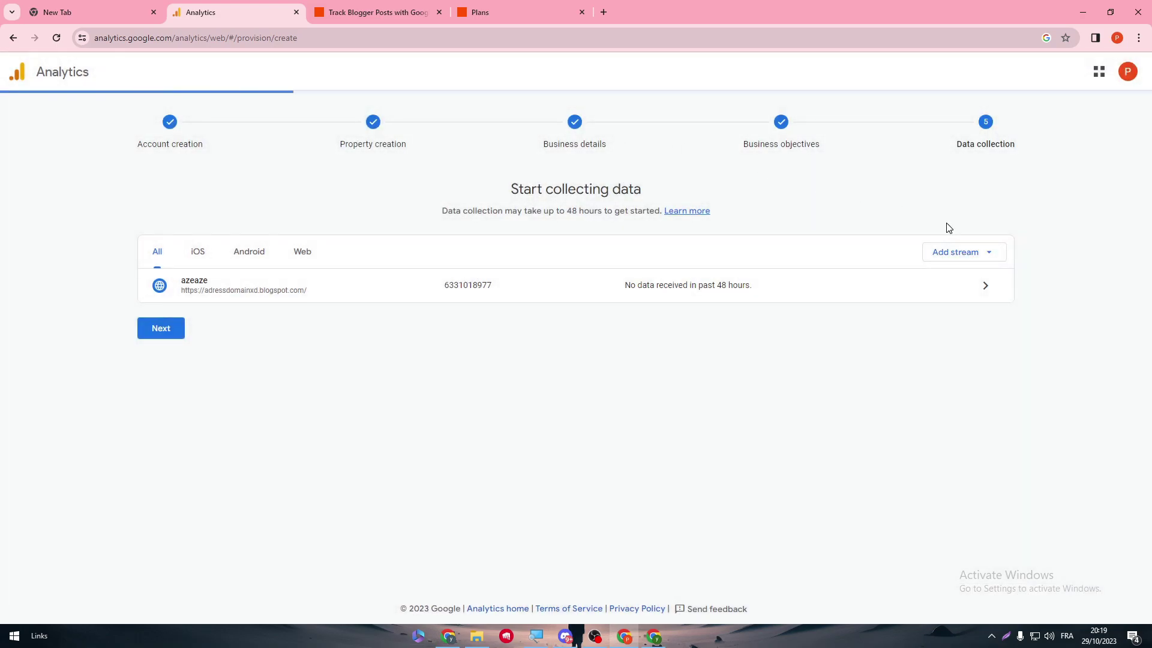
click(957, 278)
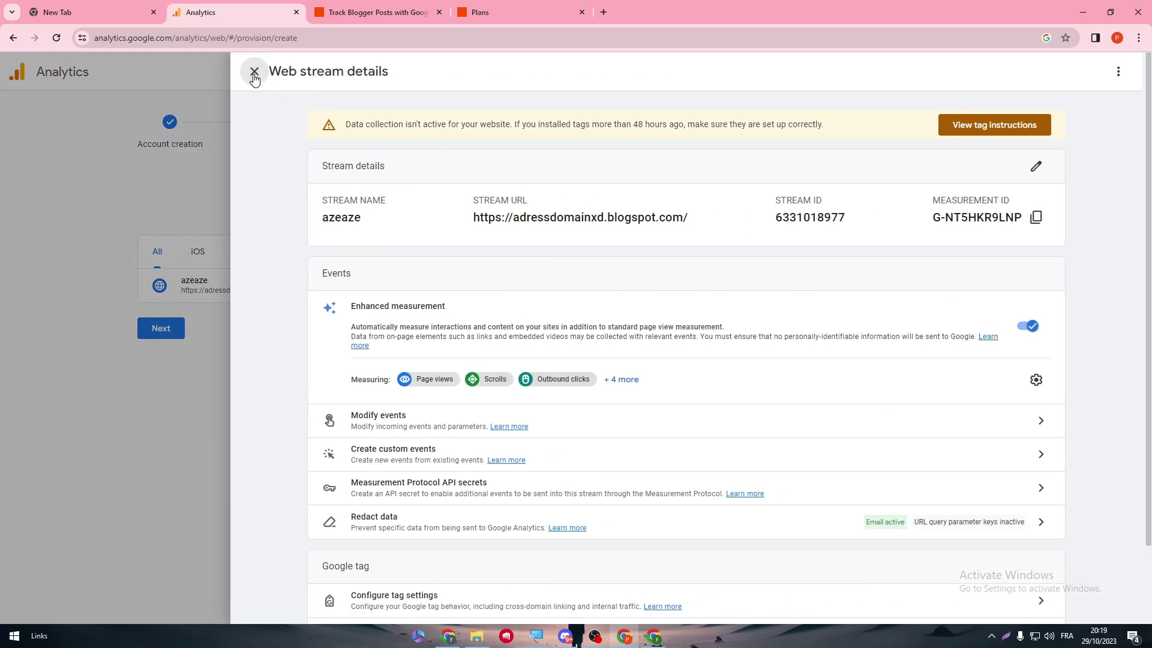
click(252, 72)
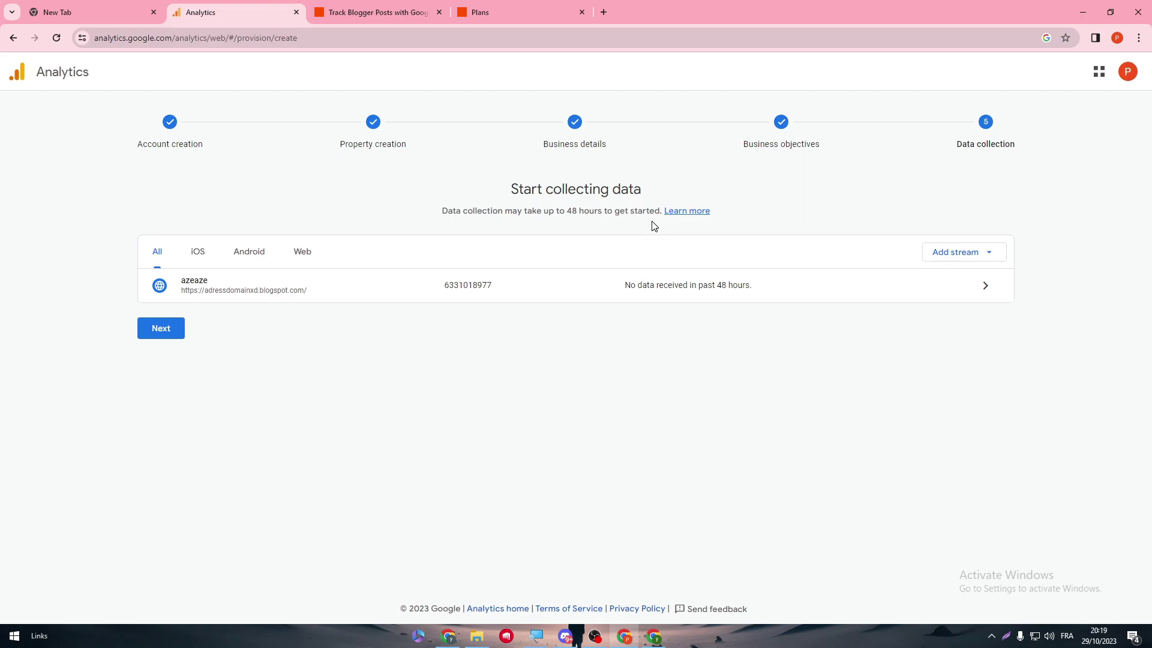
click(173, 334)
- Continue to Home, dismiss the email preferences dialog, and check the Last 7 days chart showing 0 users
click(548, 522)
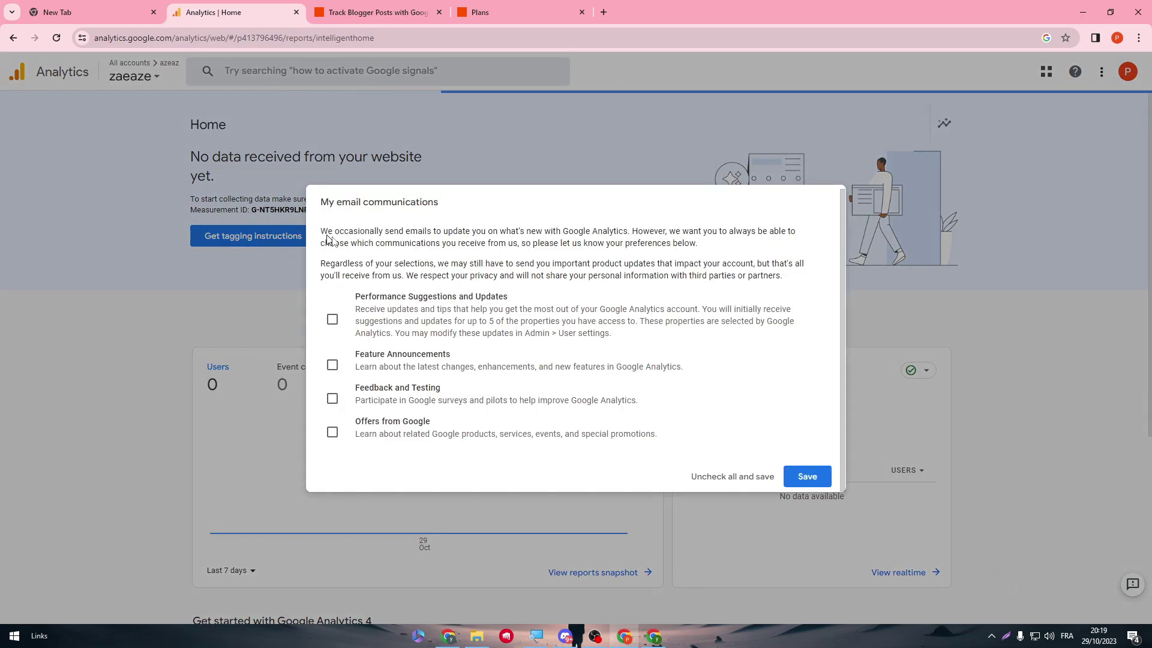
click(807, 476)
scroll(309, 468, down, 3)
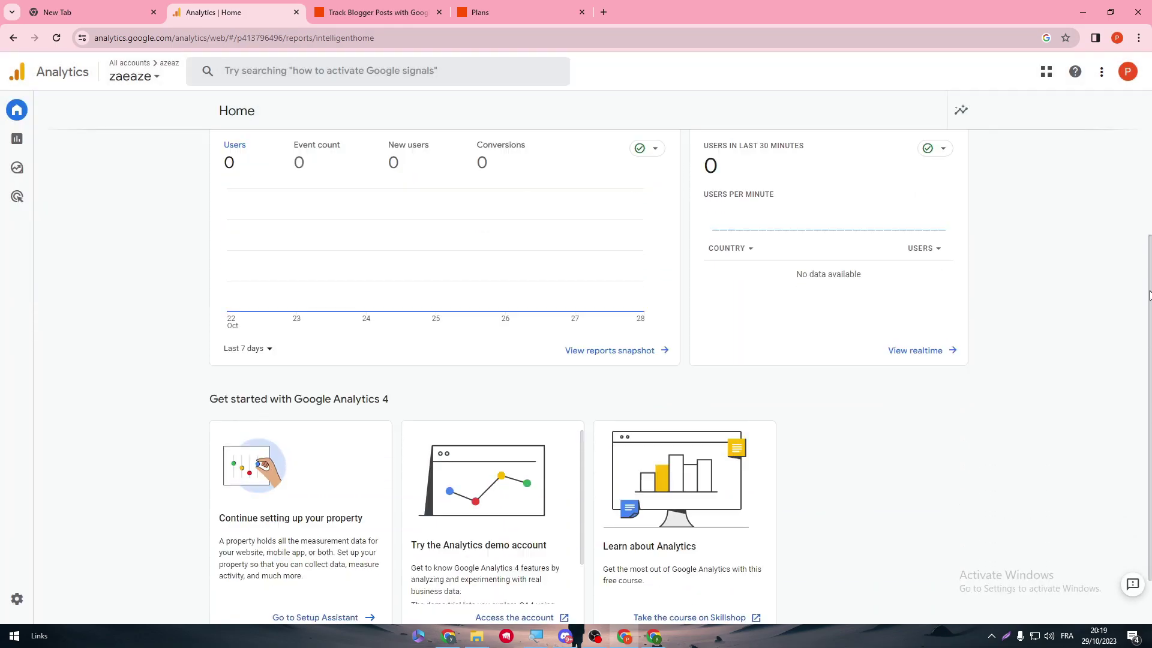
scroll(309, 469, up, 1)
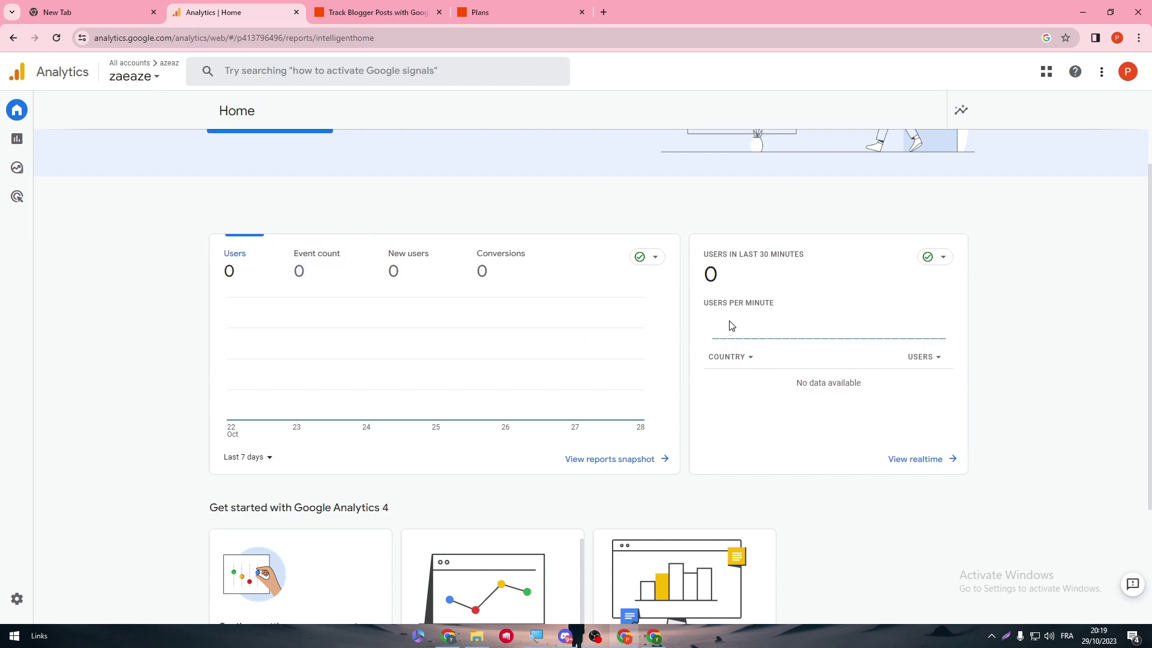
click(242, 459)
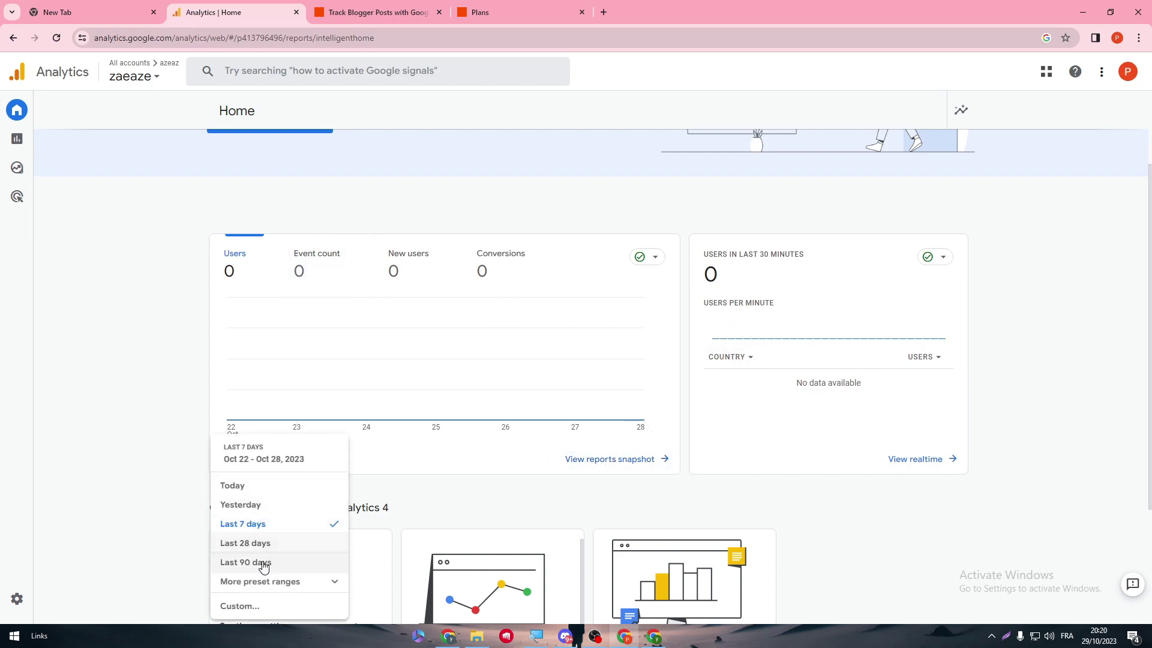
click(463, 515)
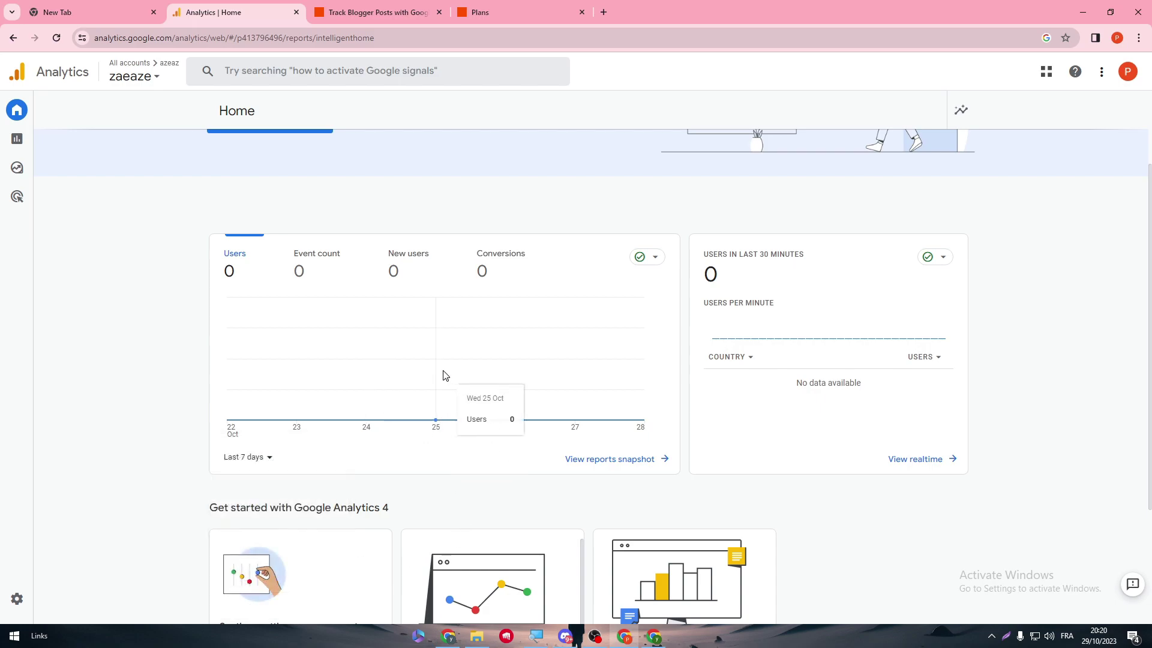